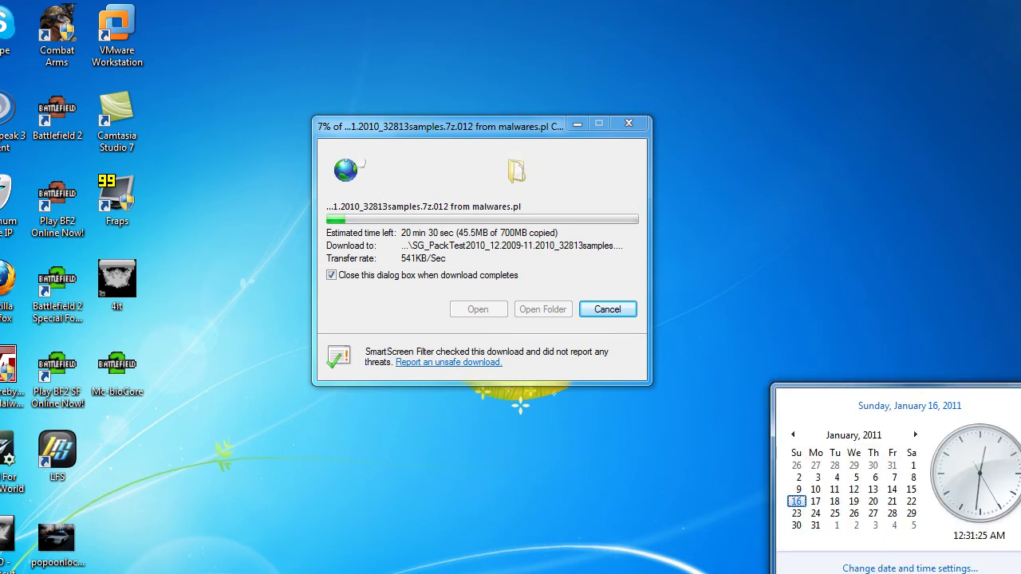
Step: Move the 9% sample-archive download window aside and open COMODO's Antivirus tasks from the notification area
left_click(671, 492)
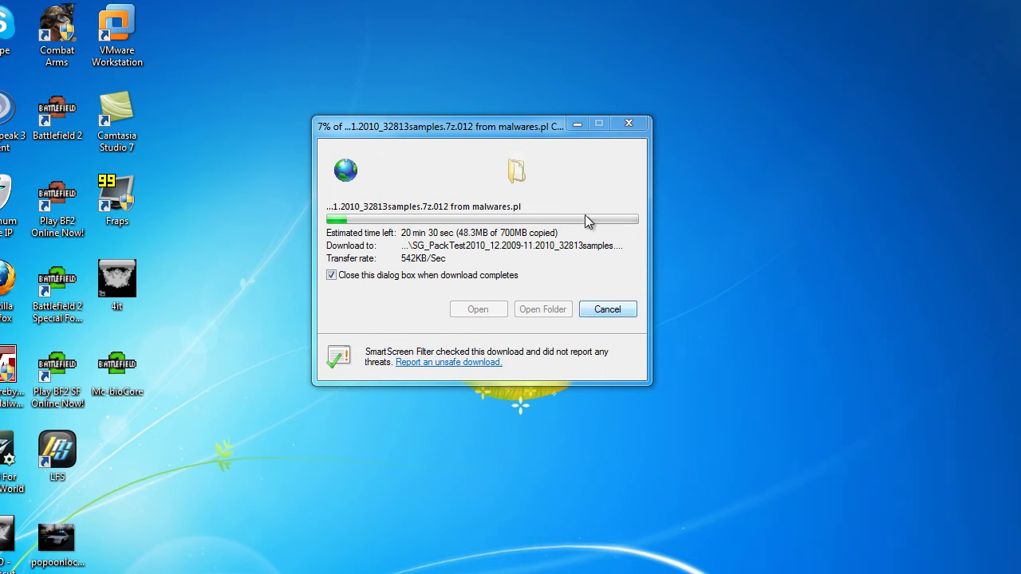
left_click_drag(509, 124, 521, 122)
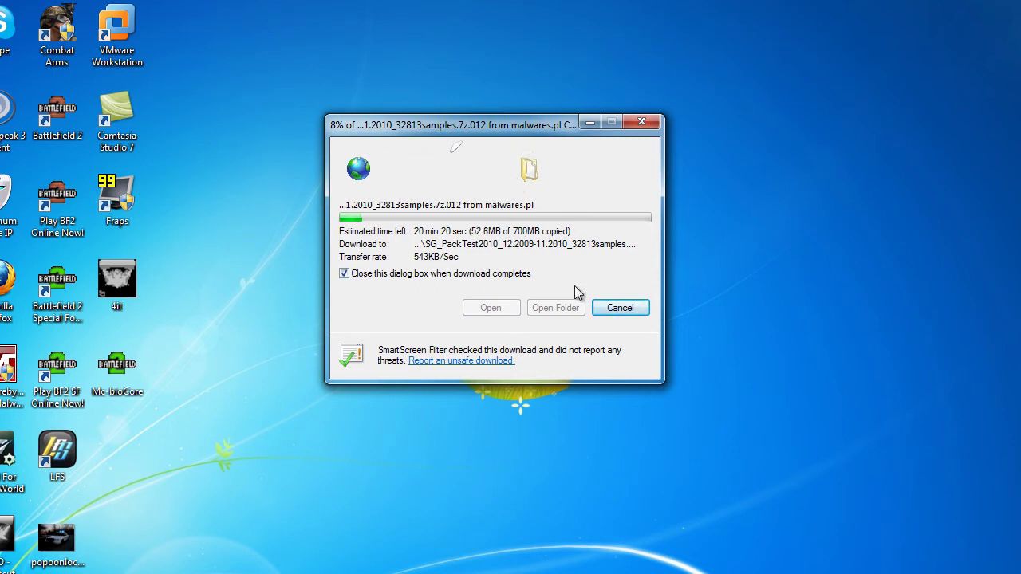
left_click_drag(512, 128, 542, 121)
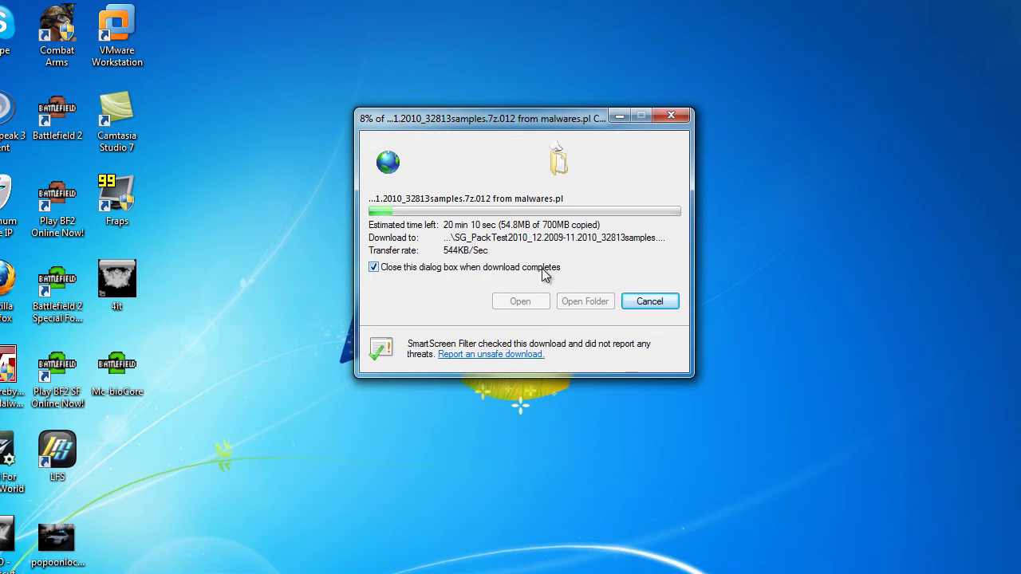
left_click(933, 568)
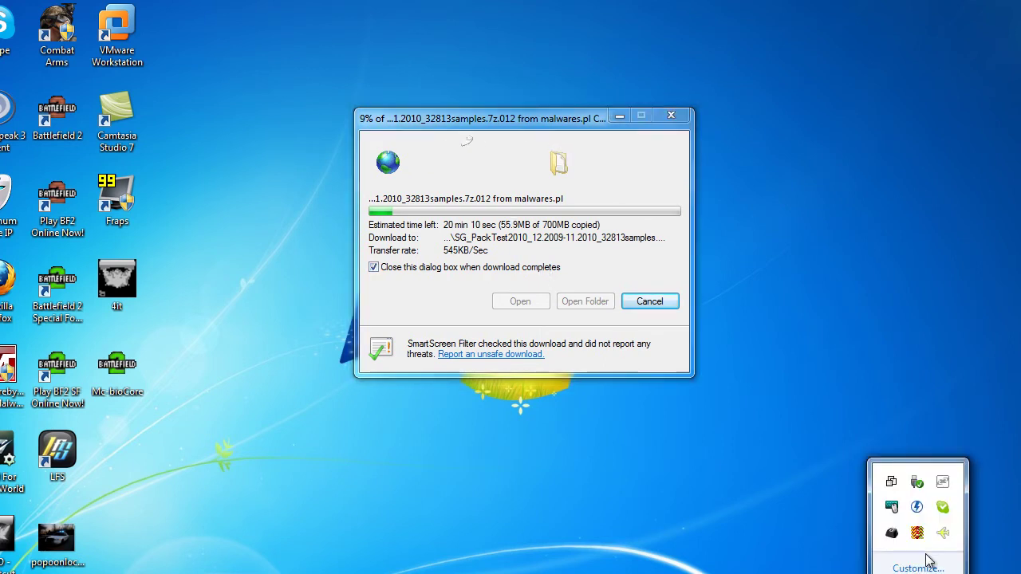
double_click(919, 534)
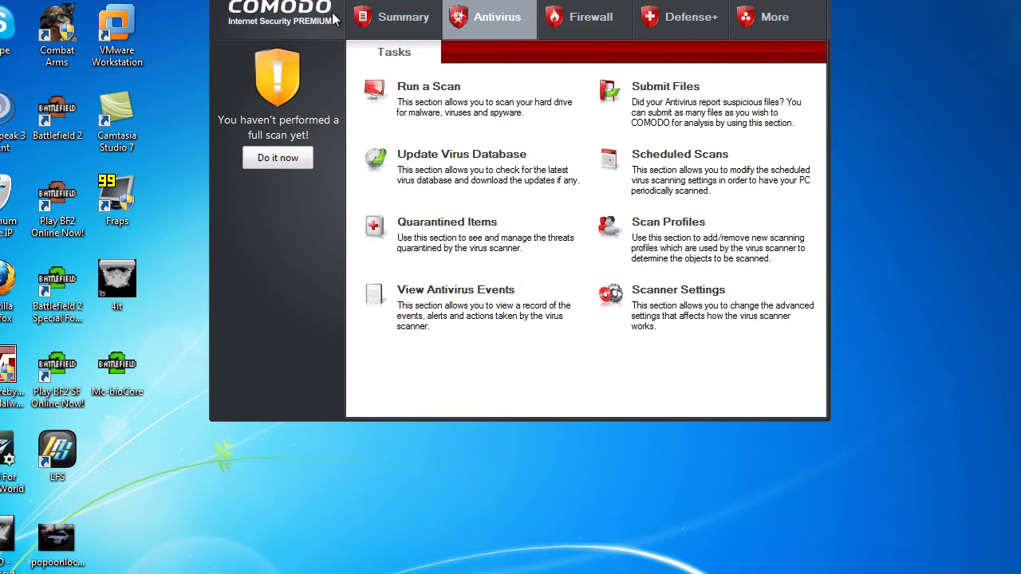
Step: Look through the Defense+ and More tabs, ending on the Summary overview
left_click(633, 9)
left_click(734, 15)
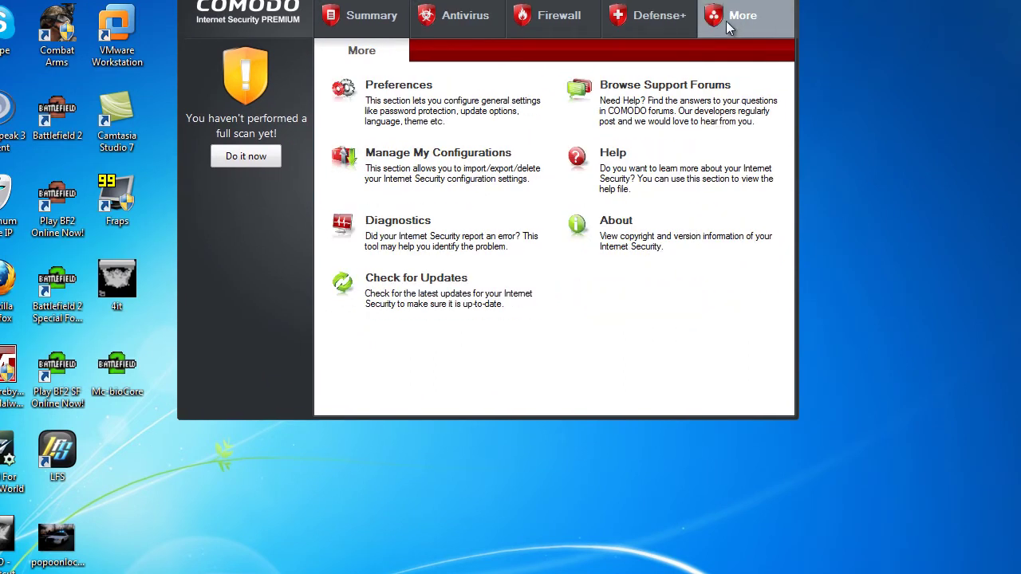
left_click(358, 24)
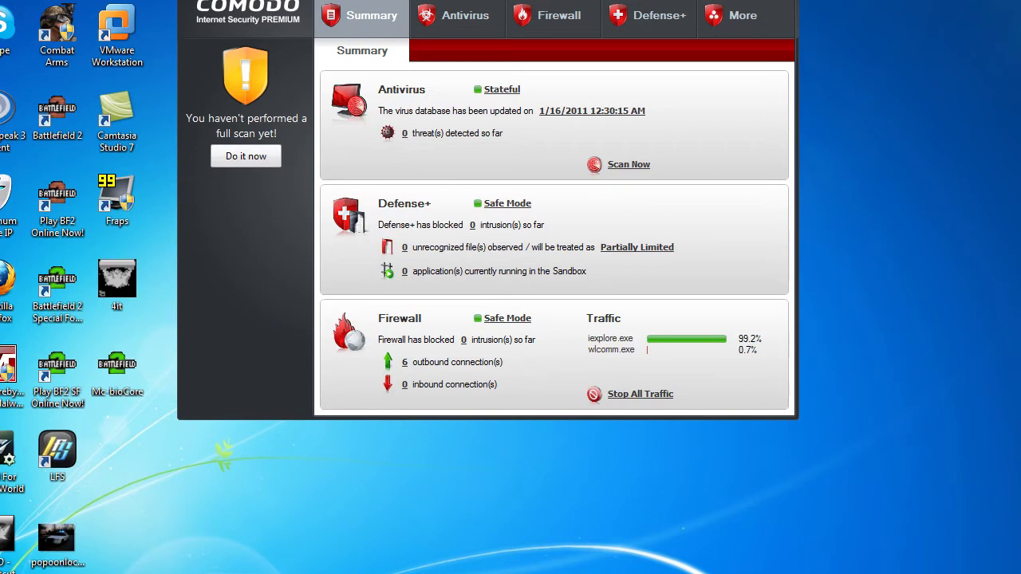
Step: Bring up Comodo's tray quick menu, check Configuration, and dismiss it without choosing anything
left_click(917, 573)
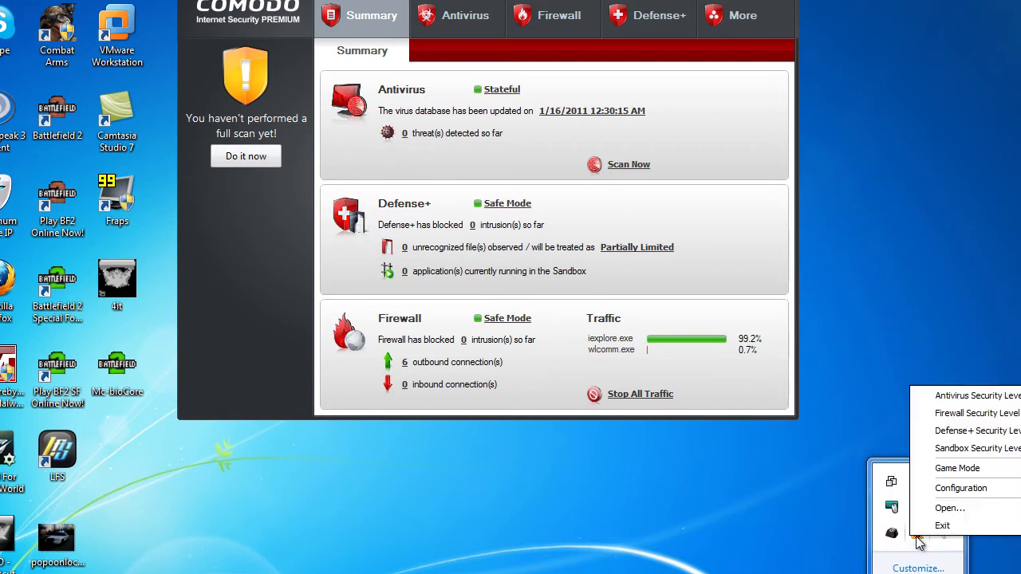
right_click(917, 533)
mouse_move(953, 495)
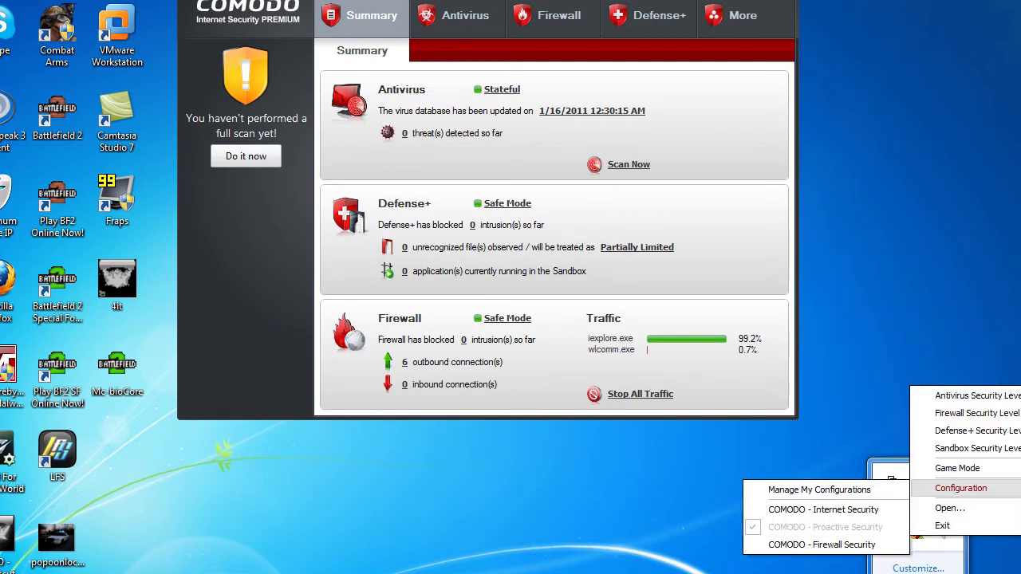
left_click(847, 528)
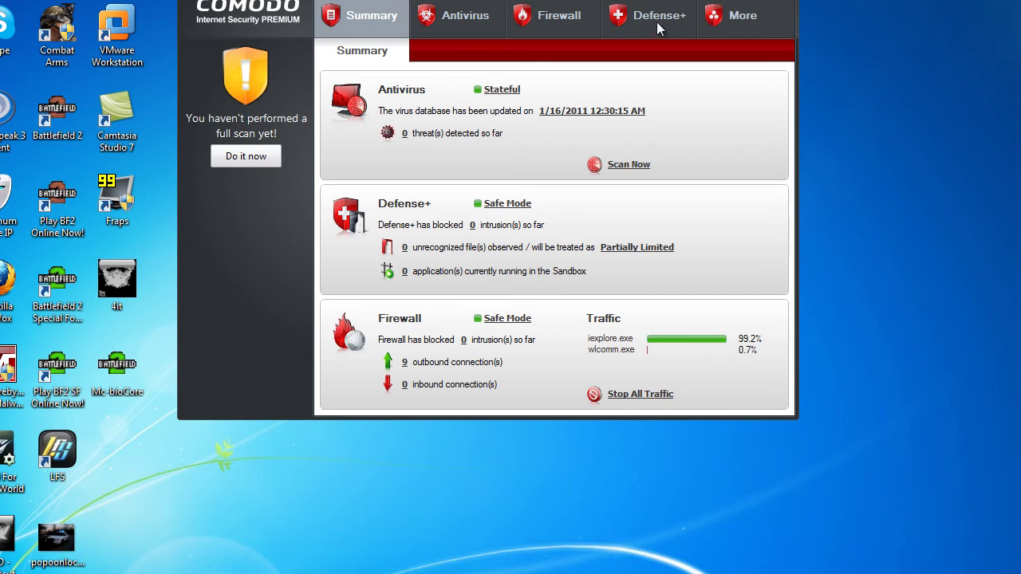
Step: Review each tab of the antivirus Scanner Settings, including exclusions, and close without saving
left_click(430, 4)
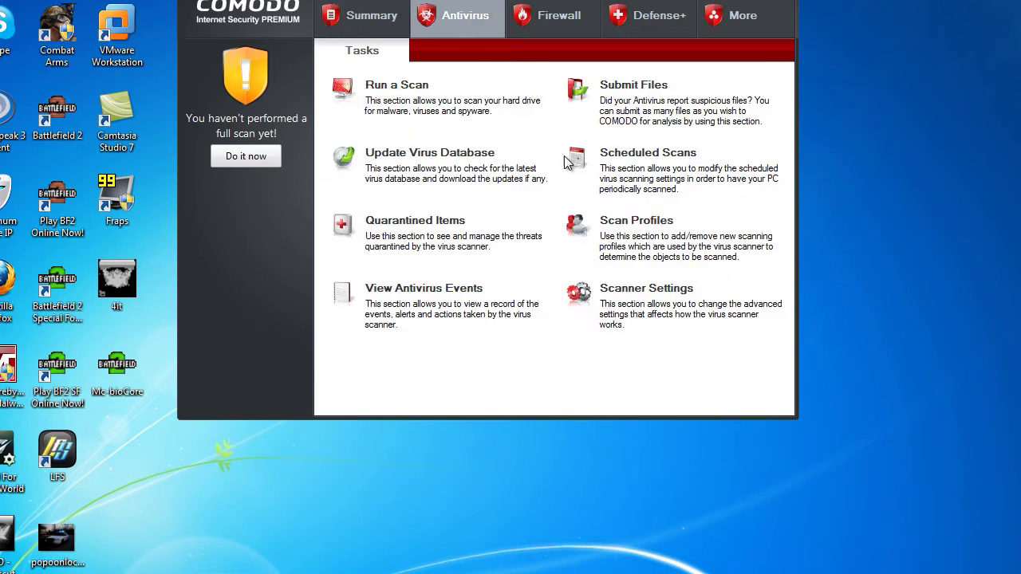
left_click(645, 288)
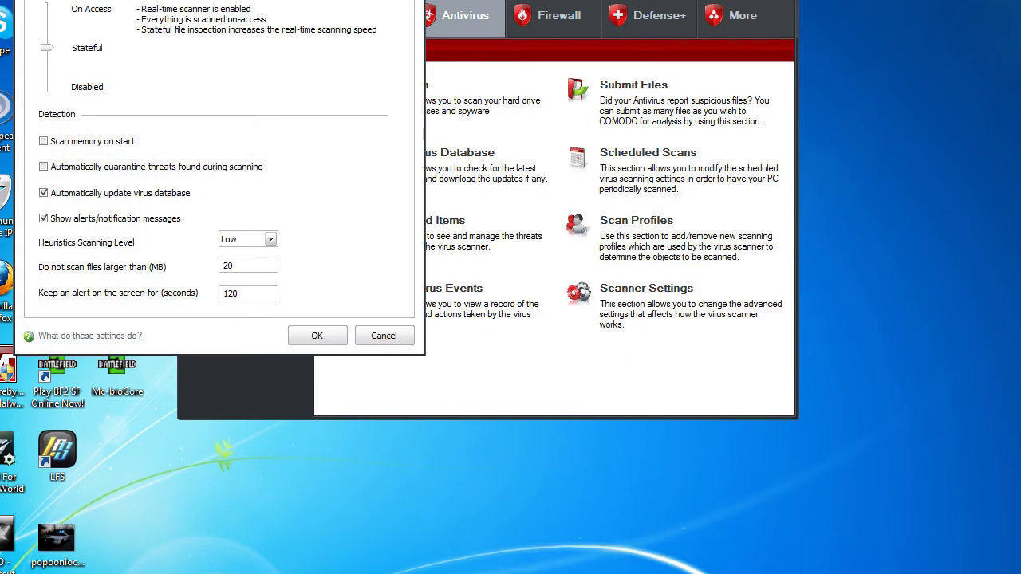
left_click(71, 1)
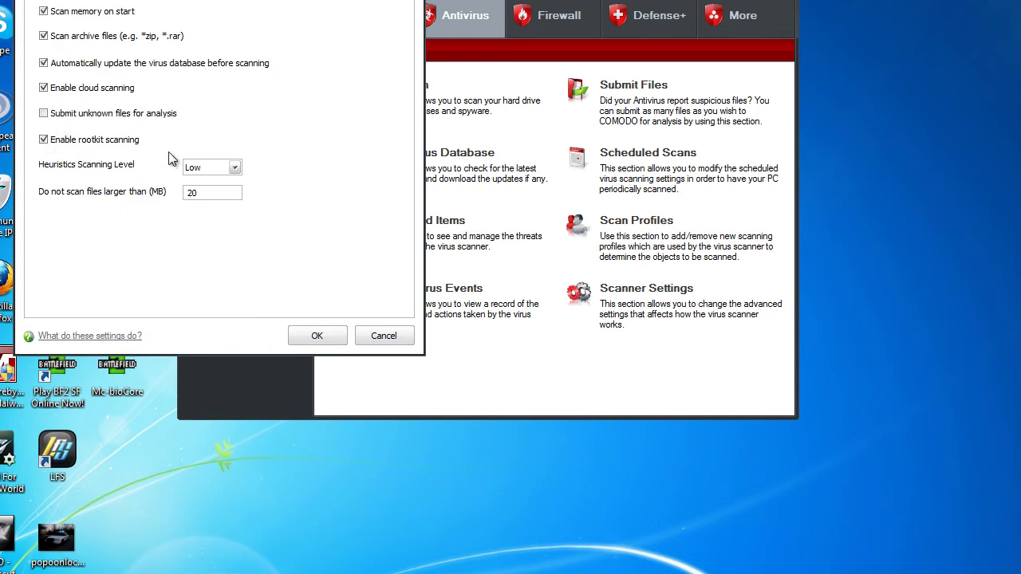
left_click(136, 1)
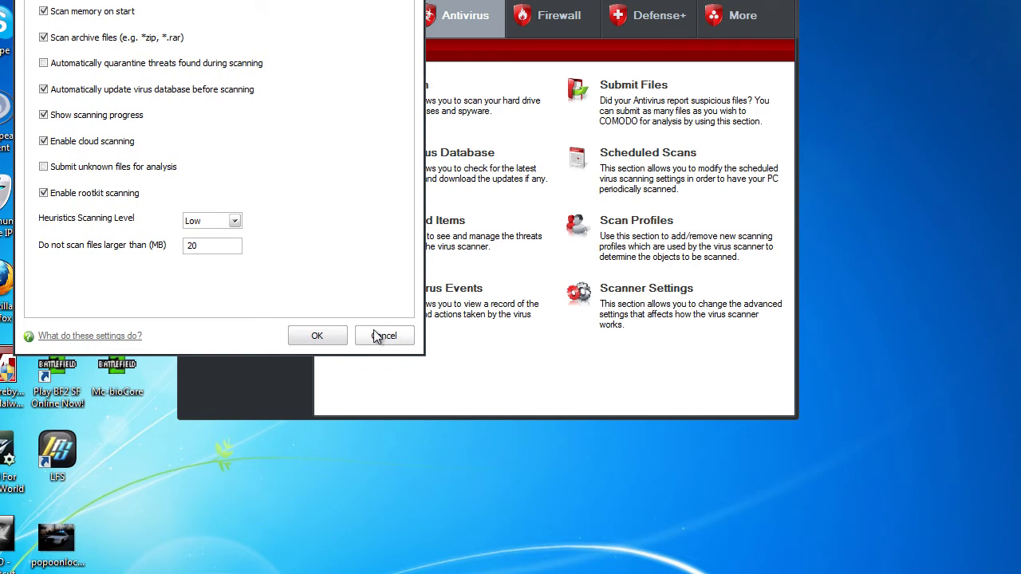
left_click(200, 1)
key("Return")
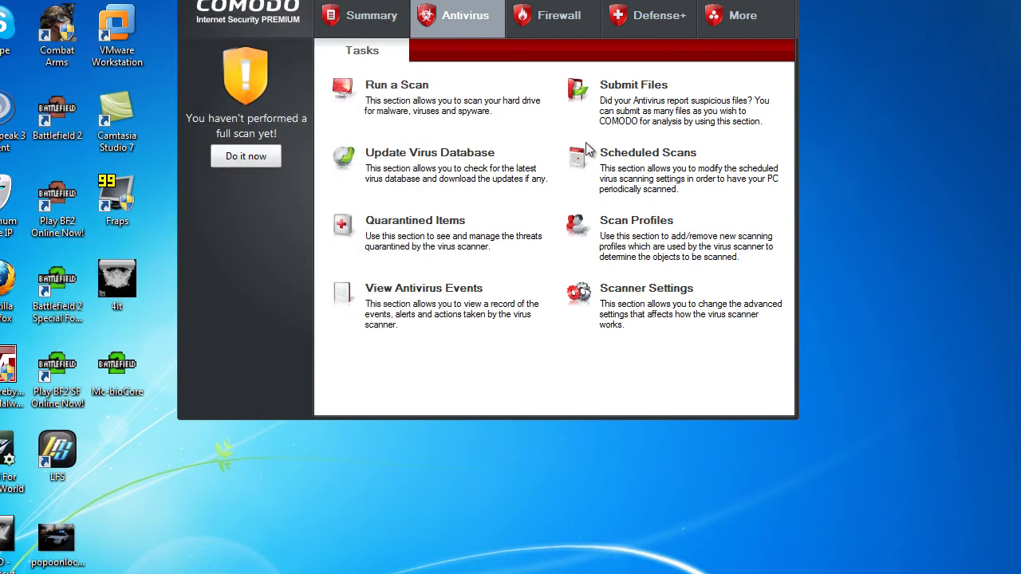
Step: Review the Defense+ Sandbox Settings without saving, then hide Comodo to reveal the 12% download
left_click(647, 17)
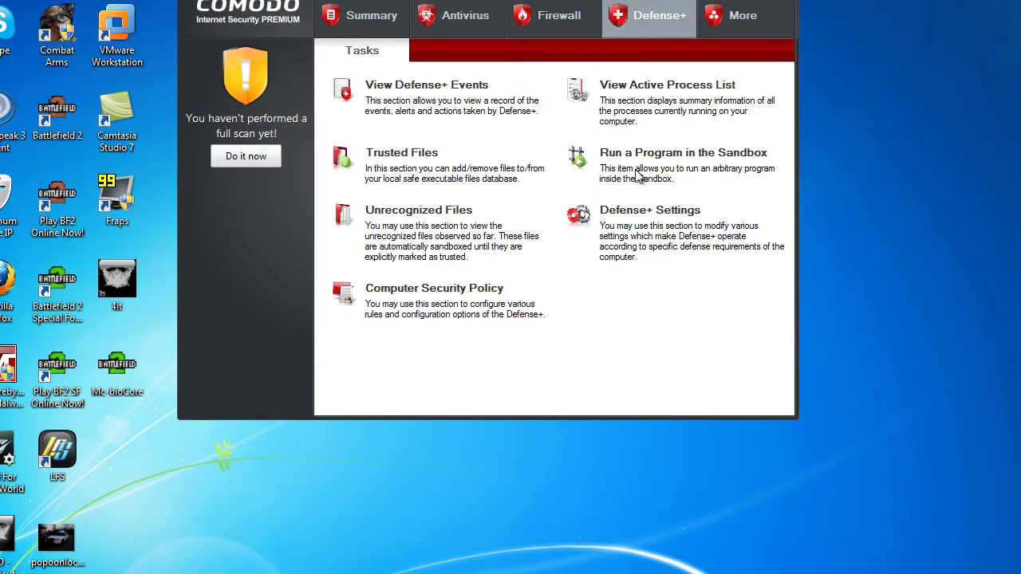
left_click(656, 221)
left_click(501, 104)
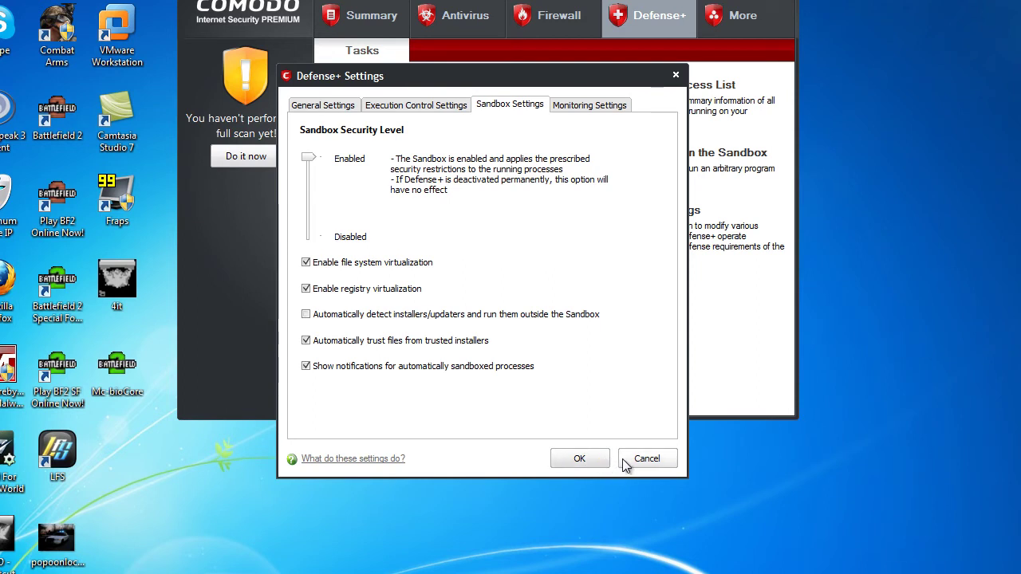
left_click(644, 461)
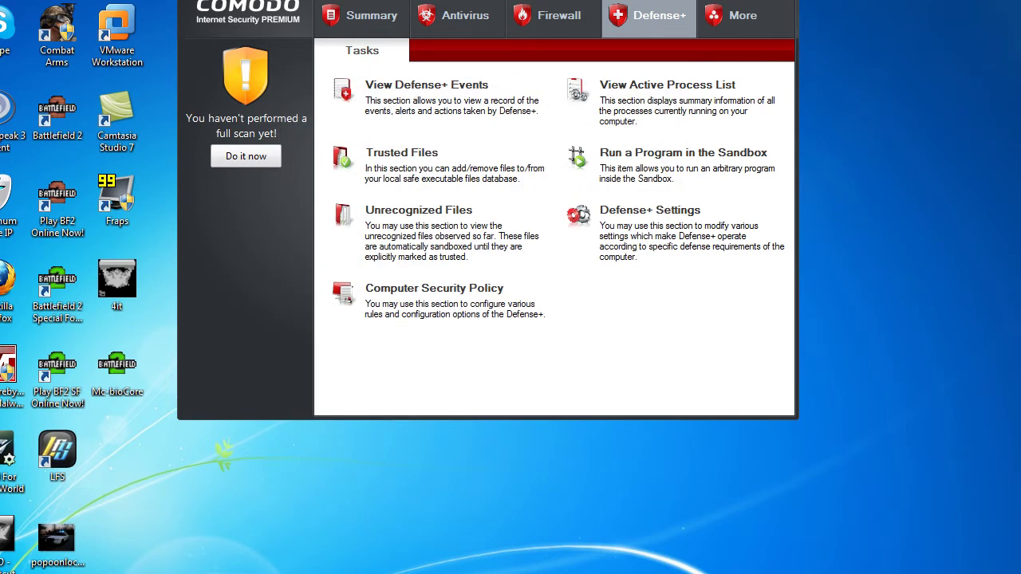
left_click(651, 2)
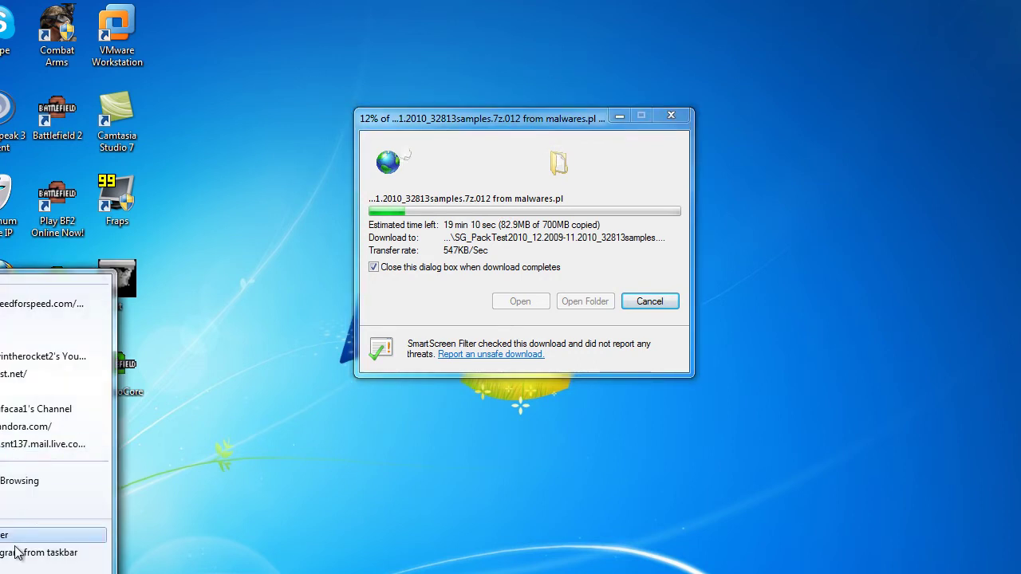
Step: Open a new Internet Explorer window and load YouTube
left_click(11, 534)
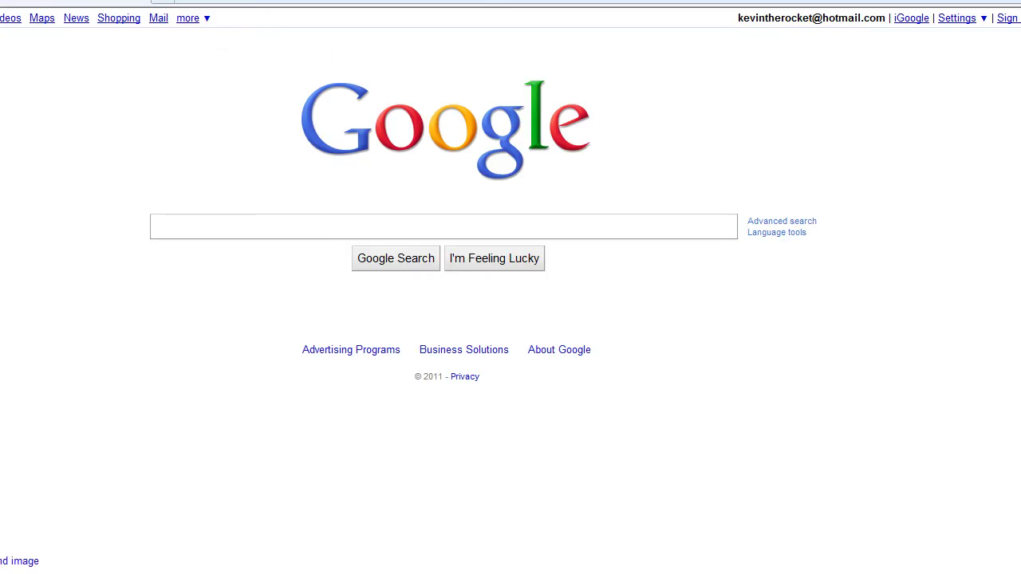
type("you")
key("Down")
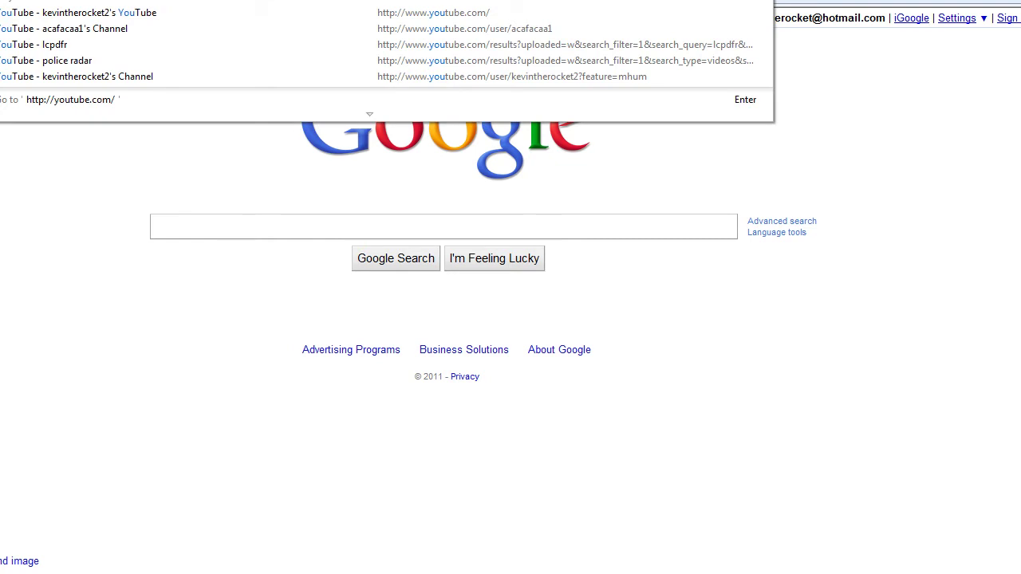
key("Return")
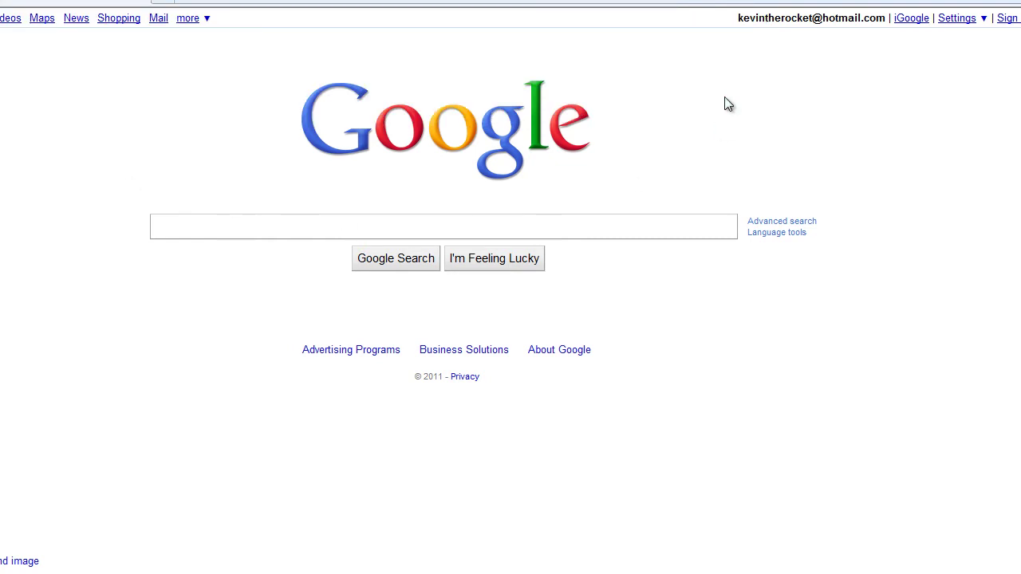
Step: Go to My Channel and follow the link to the Antivirus softwares channel
left_click(800, 36)
left_click(712, 60)
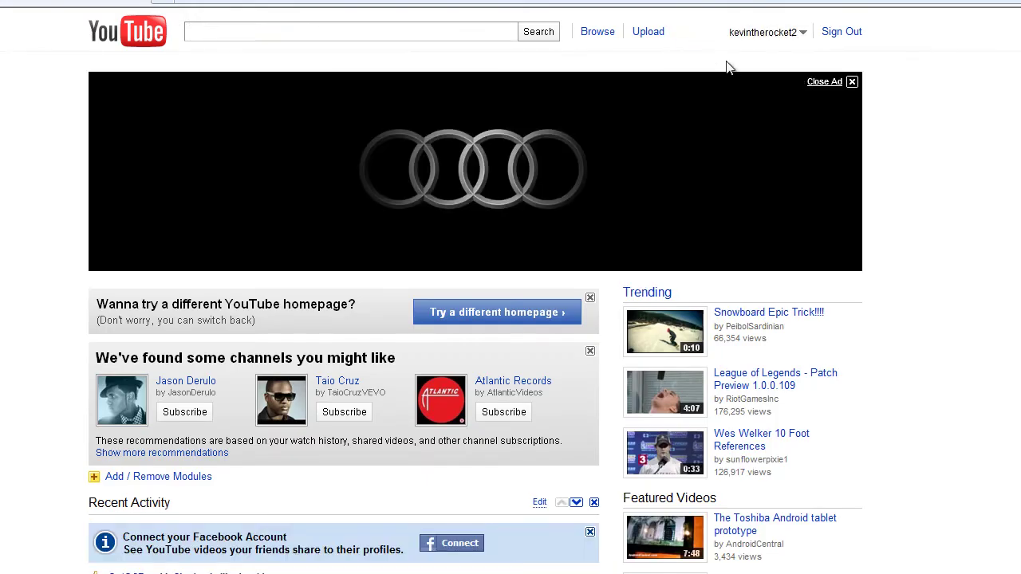
scroll(669, 386, "down", 4)
scroll(570, 364, "down", 2)
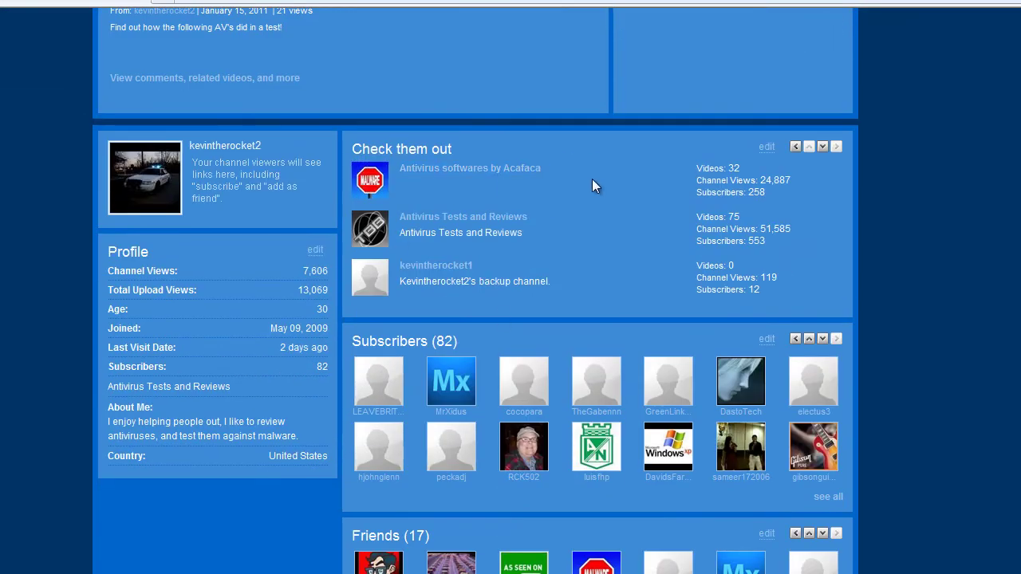
left_click_drag(590, 178, 399, 169)
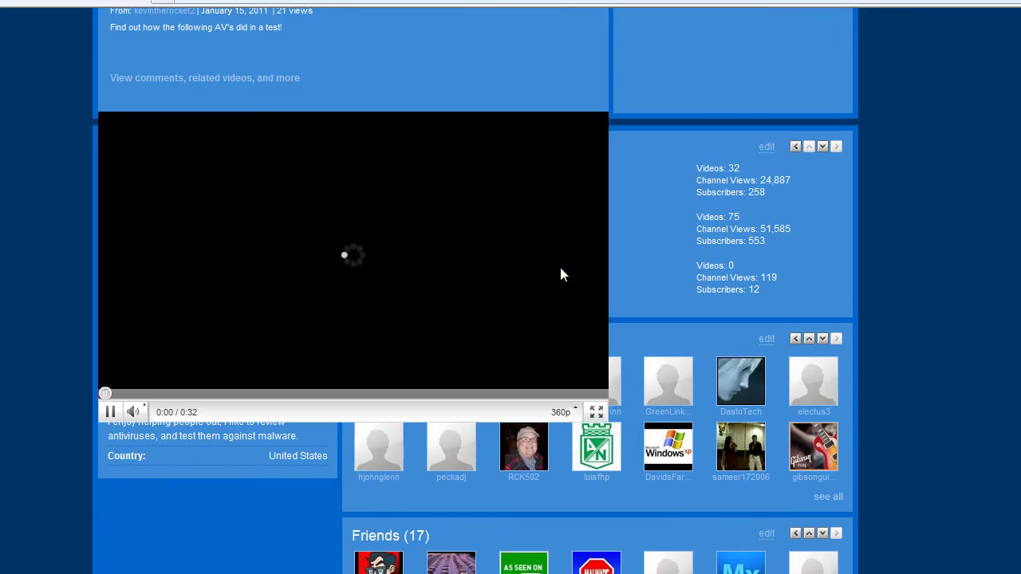
scroll(511, 414, "down", 3)
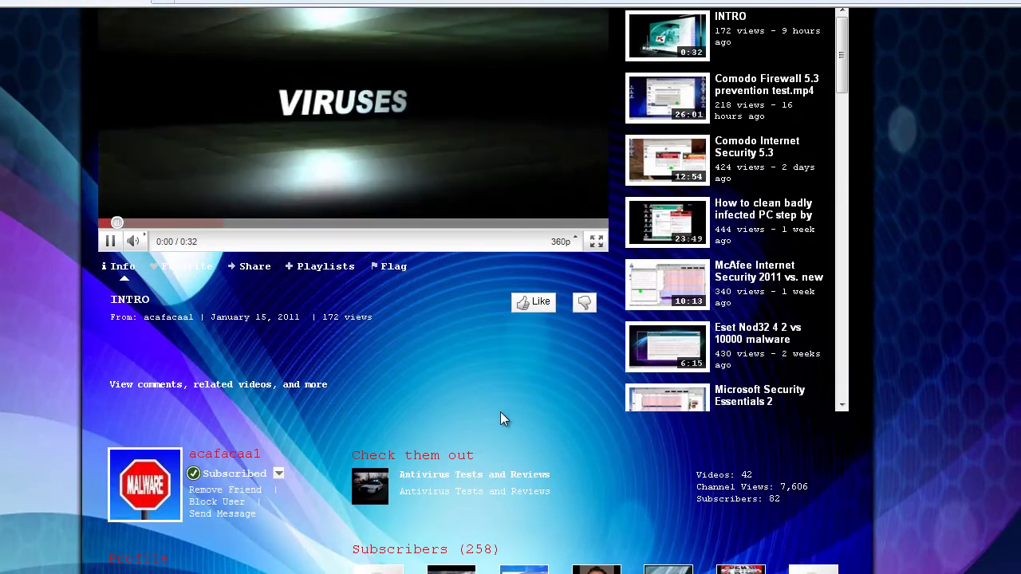
Step: Pause the channel's INTRO video and clear an accidental text selection
left_click(422, 121)
scroll(427, 327, "down", 3)
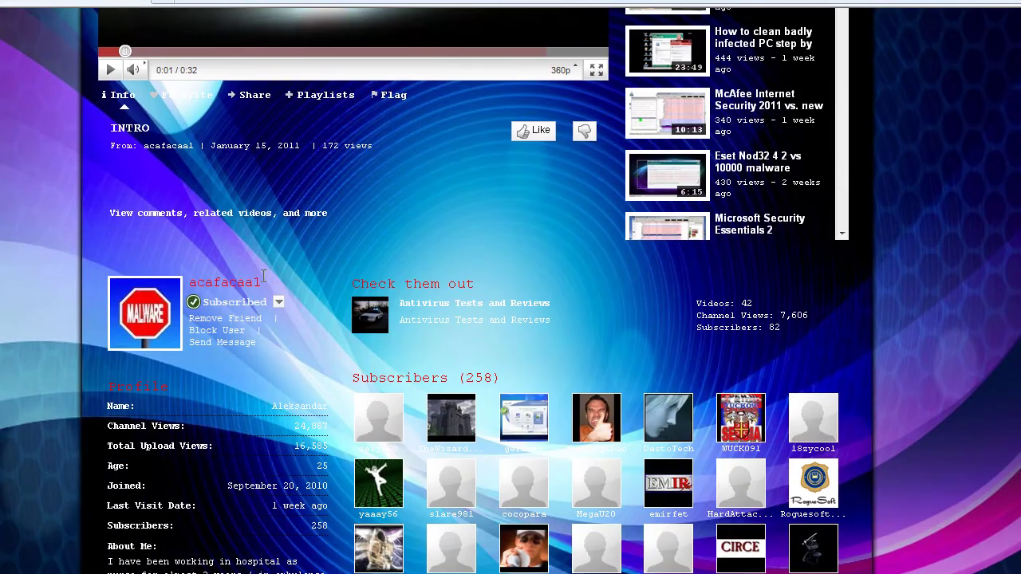
scroll(343, 382, "down", 2)
left_click_drag(343, 317, 228, 316)
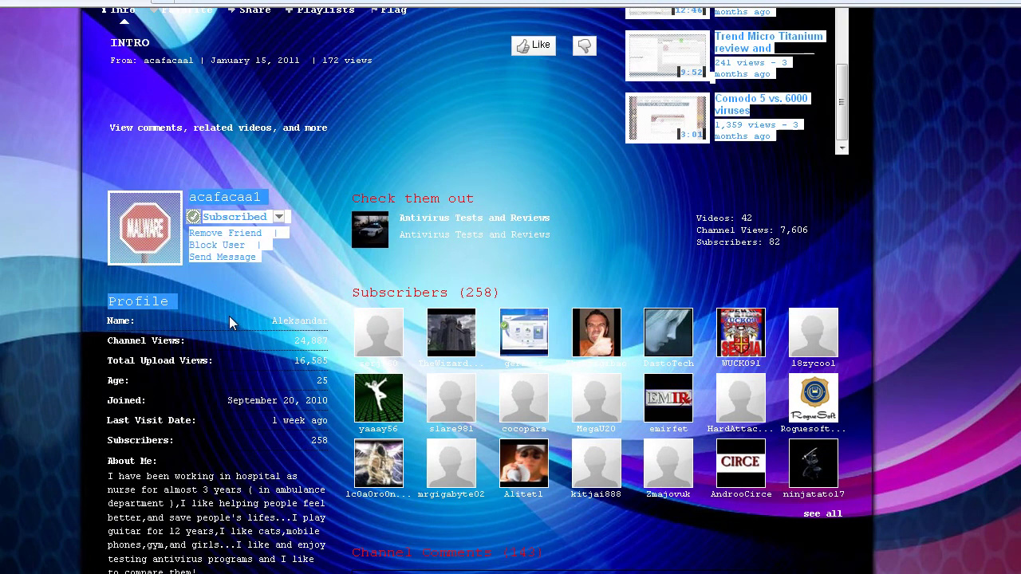
left_click(330, 326)
Step: Scroll up and down through the antivirus review channel's page
scroll(330, 326, "down", 2)
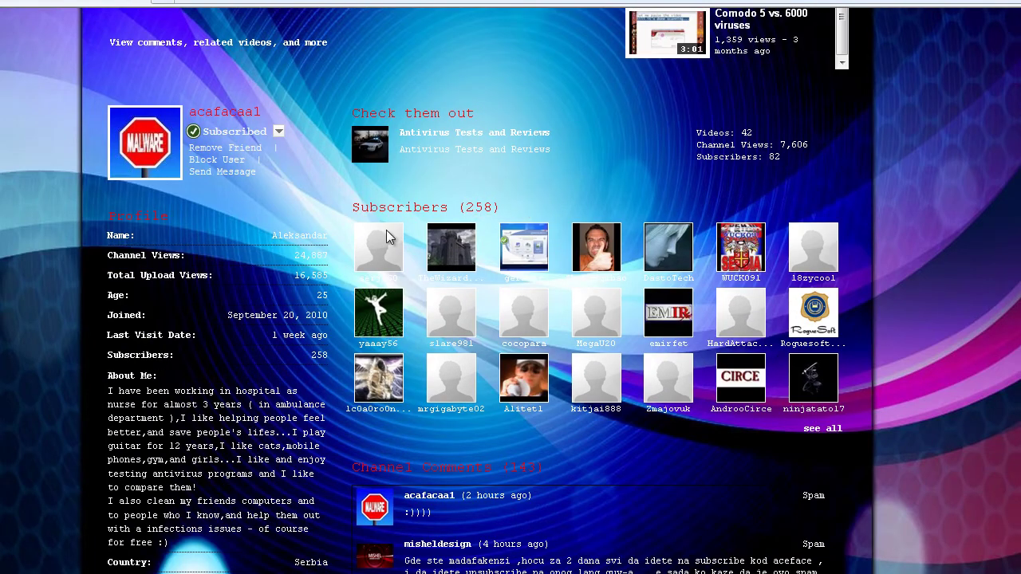
scroll(308, 239, "down", 2)
scroll(277, 249, "down", 2)
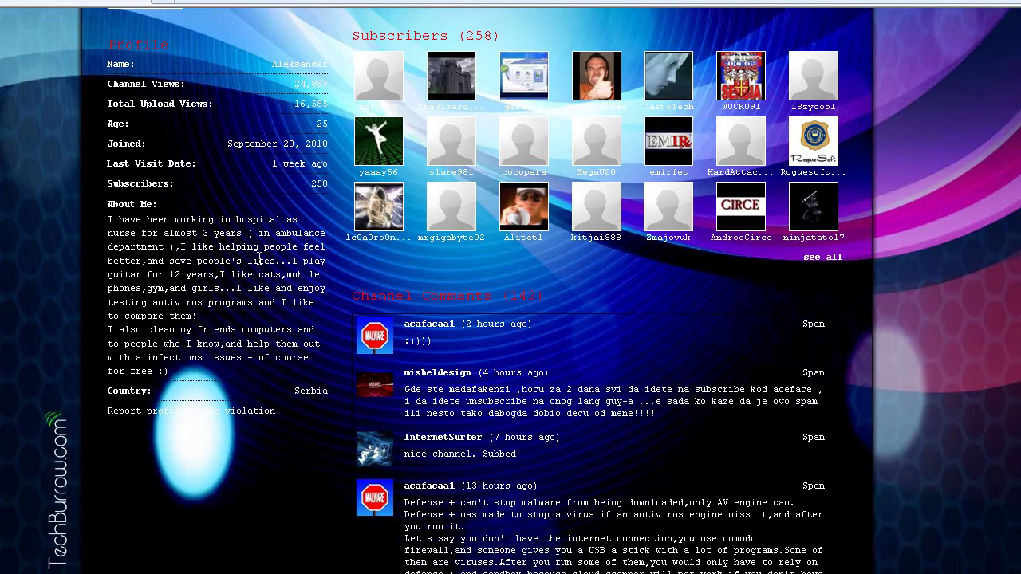
scroll(267, 259, "up", 15)
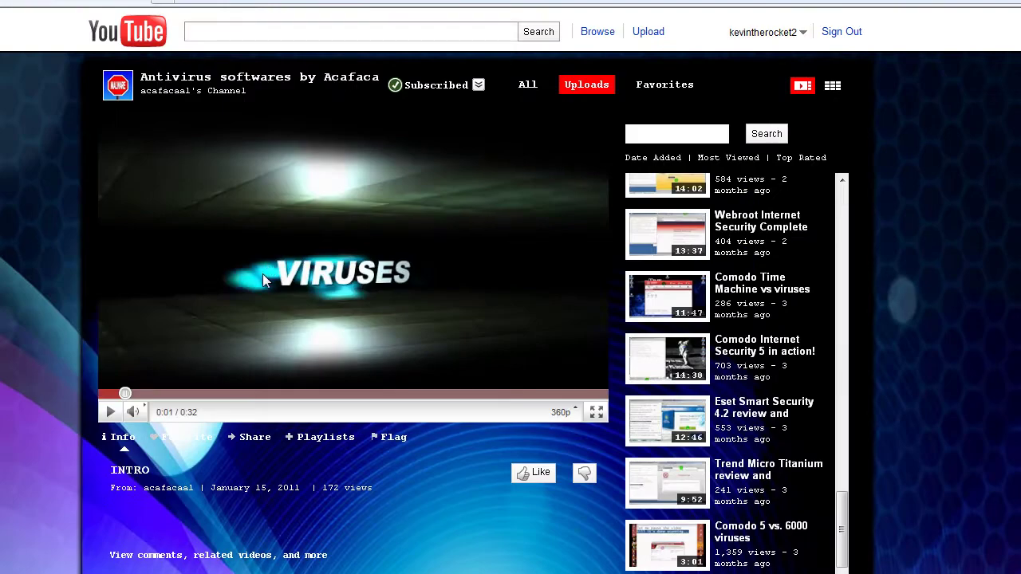
scroll(486, 349, "down", 4)
scroll(479, 351, "up", 2)
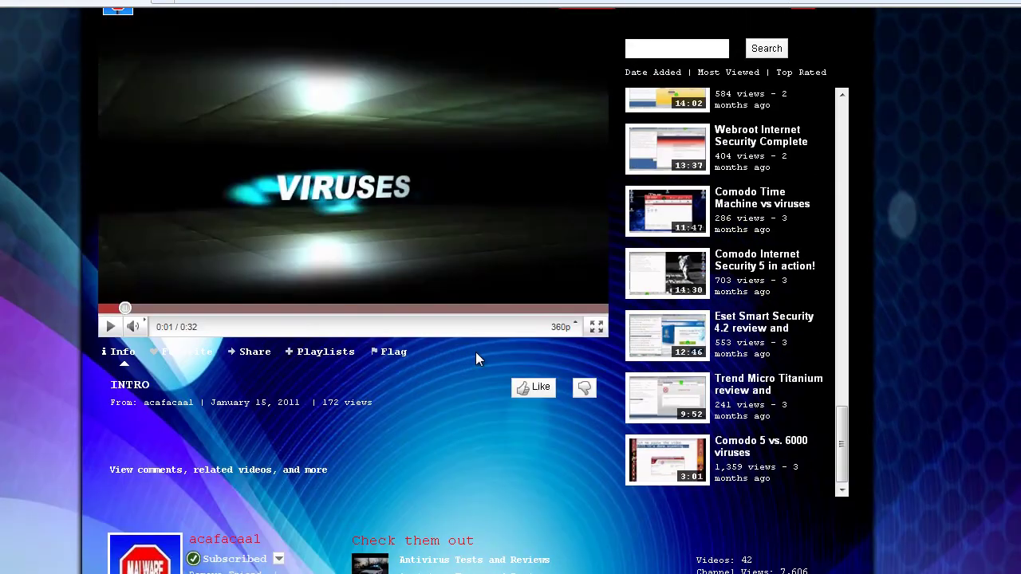
scroll(476, 354, "up", 2)
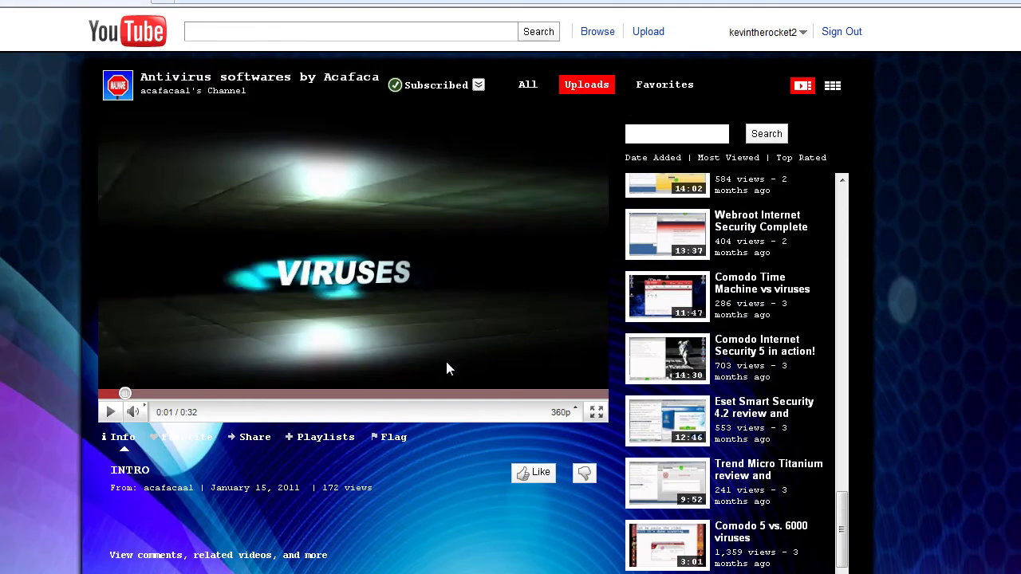
scroll(438, 367, "down", 10)
scroll(495, 365, "down", 20)
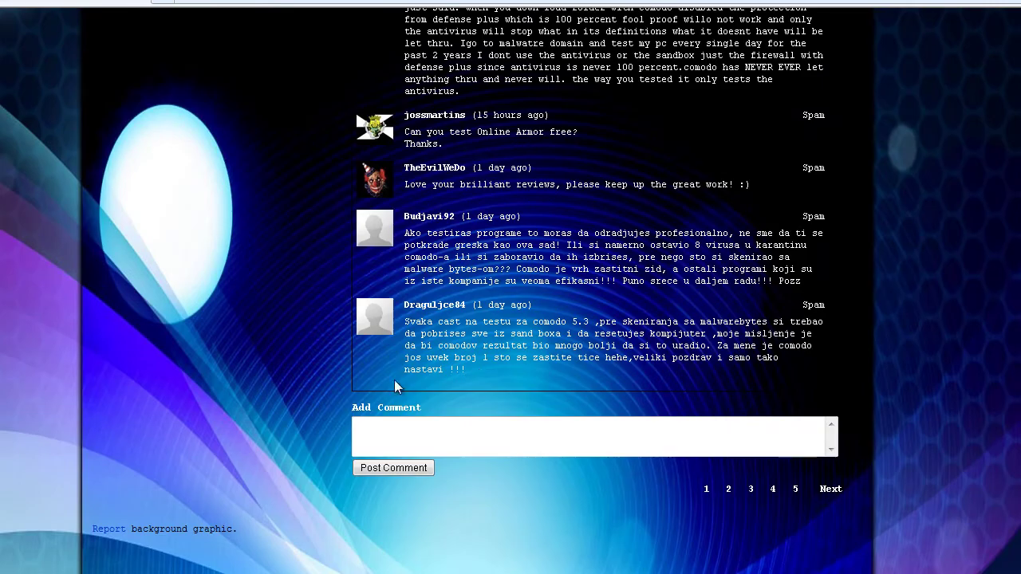
scroll(391, 386, "up", 20)
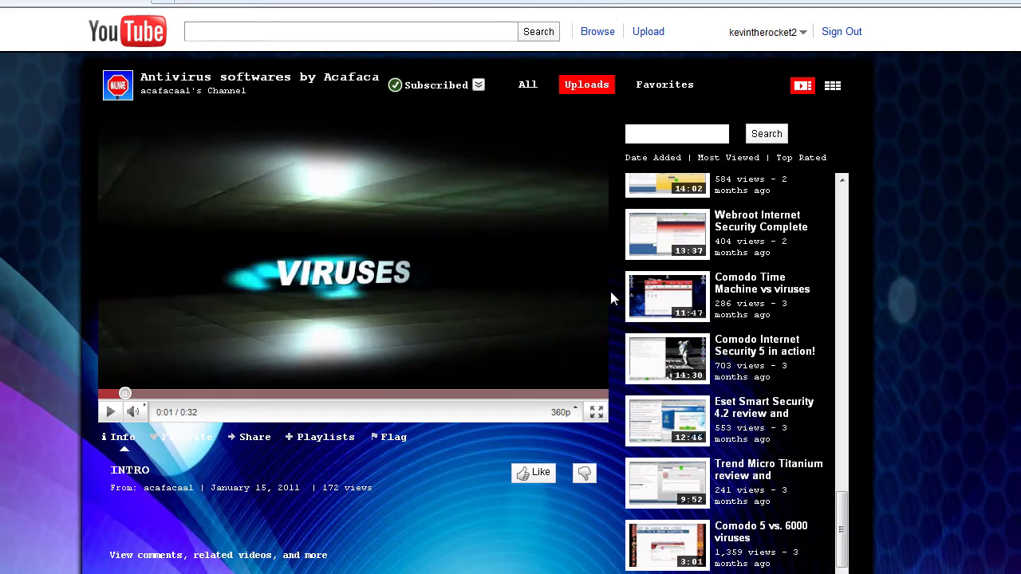
scroll(555, 351, "down", 10)
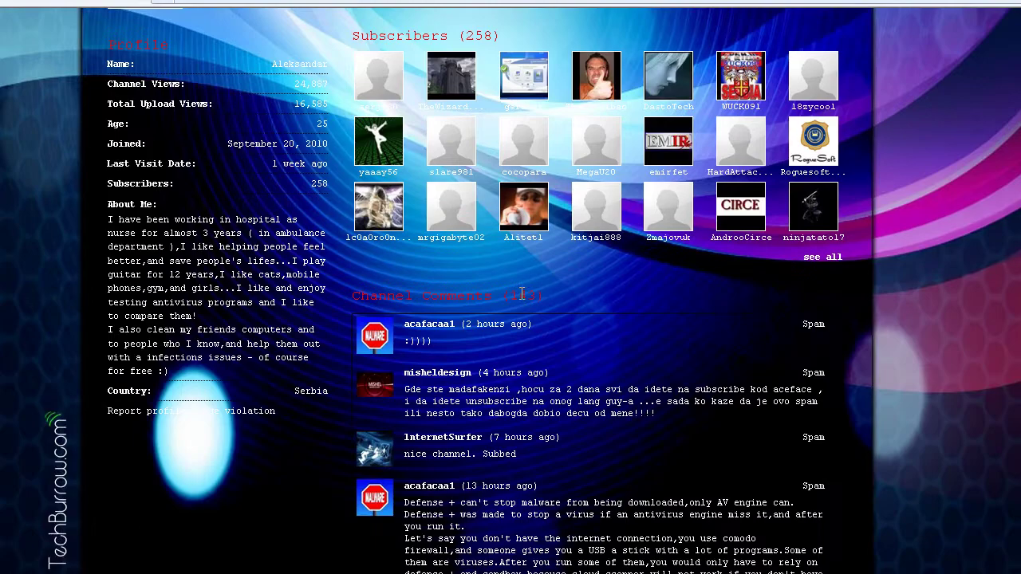
scroll(403, 296, "up", 3)
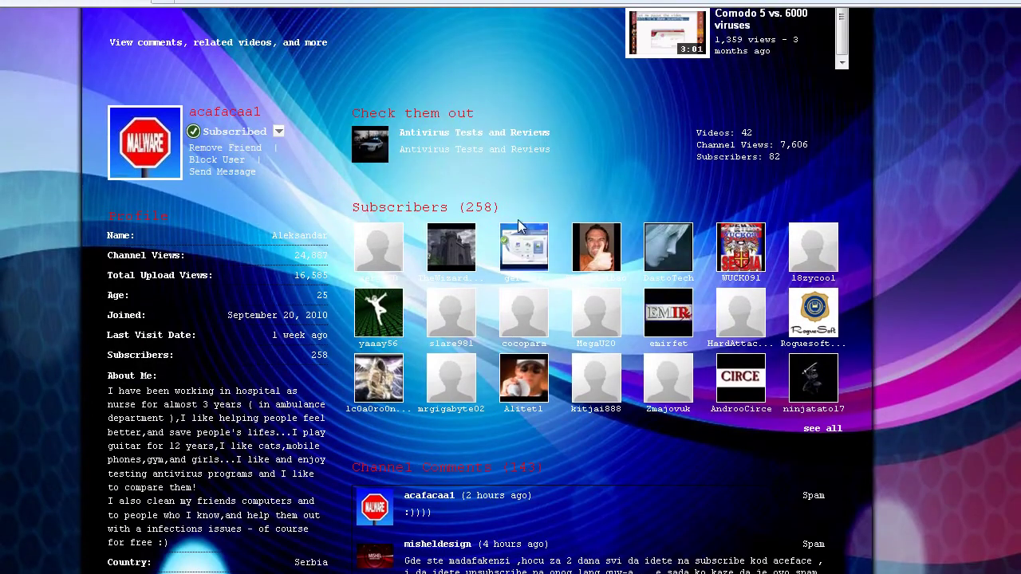
scroll(536, 235, "up", 7)
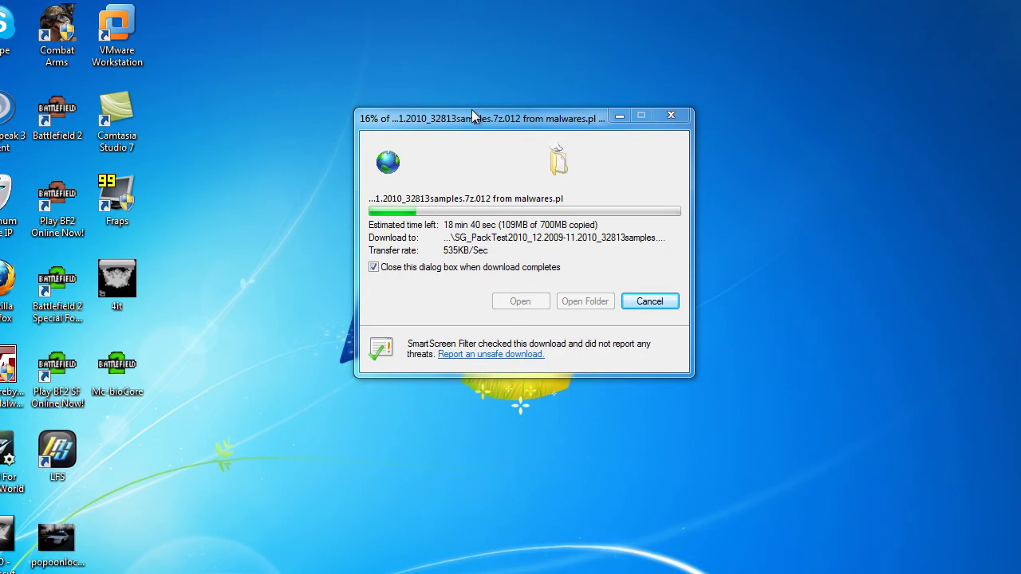
Step: Move the download dialog aside and launch VMware Workstation from the desktop
left_click_drag(475, 116, 447, 97)
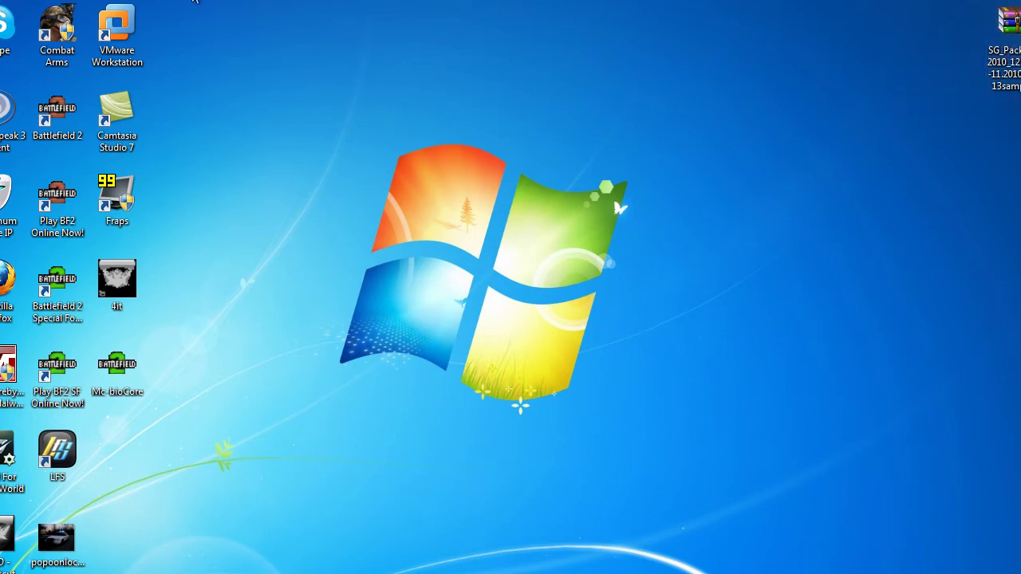
double_click(104, 50)
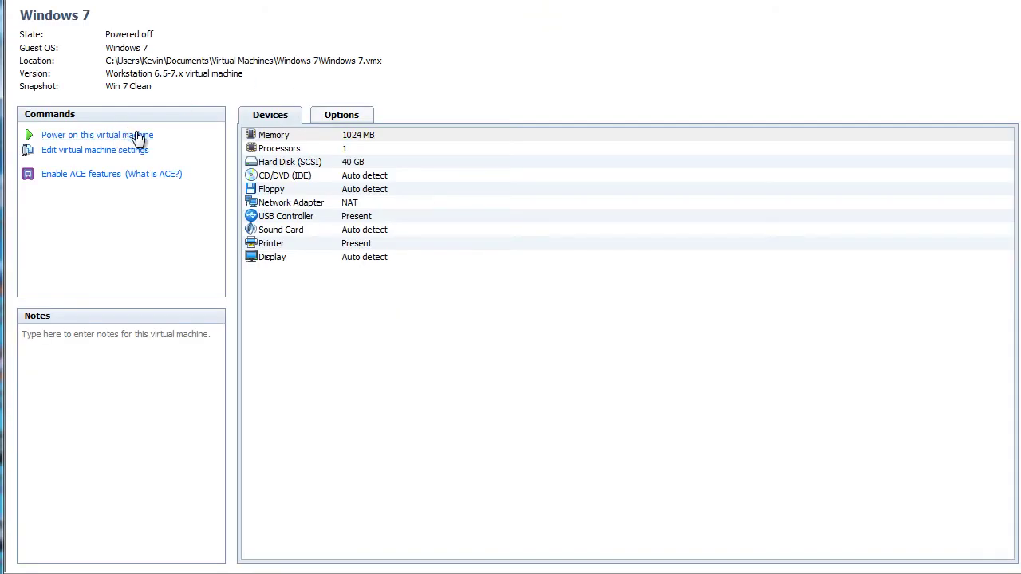
Step: Power on the Windows 7 virtual machine and let it boot to its desktop
left_click(131, 135)
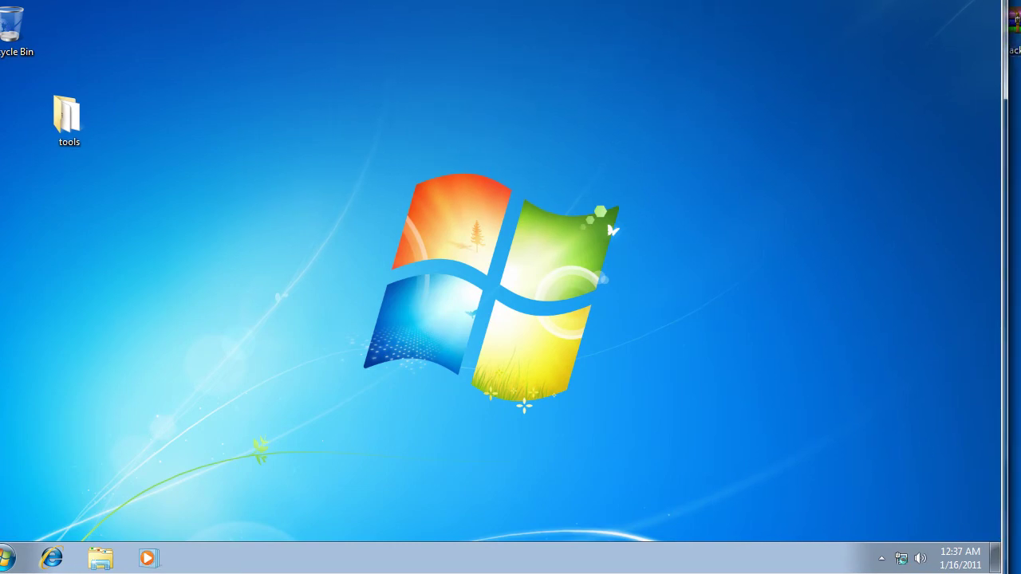
Step: Move the wrar40b3 installer from E:\Winrar onto the desktop
key("super")
left_click(219, 294)
left_click(322, 139)
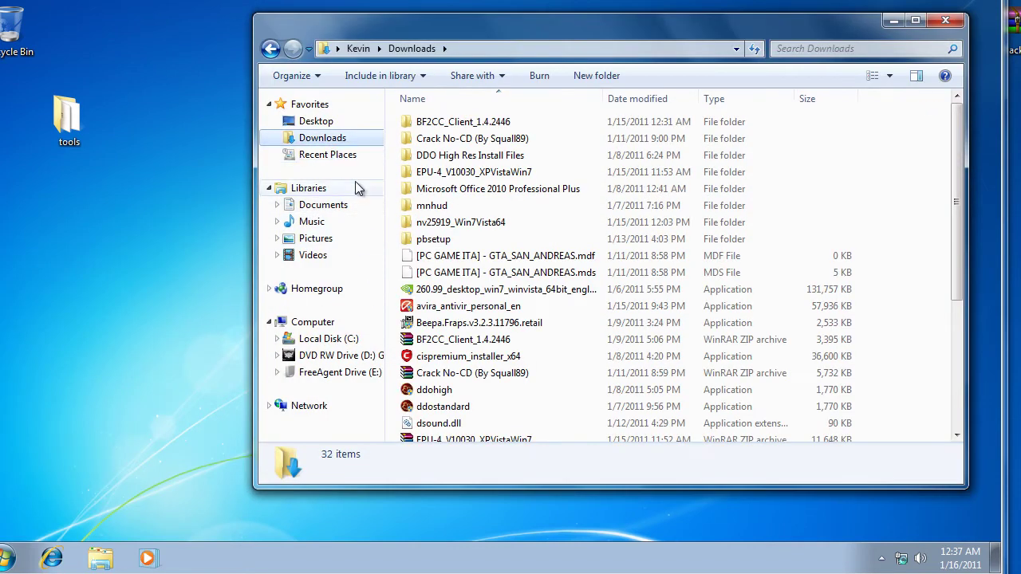
left_click(338, 373)
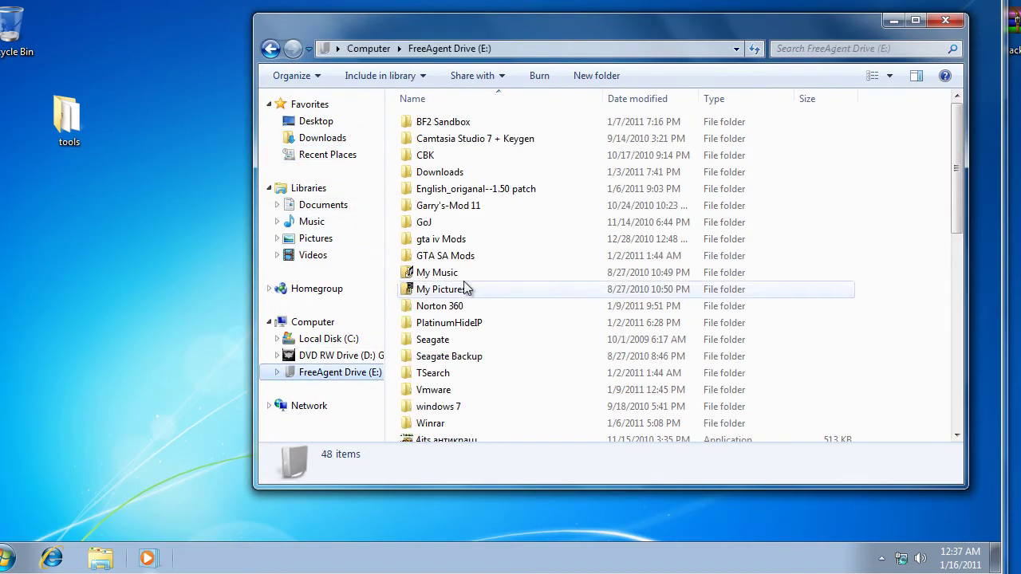
double_click(455, 423)
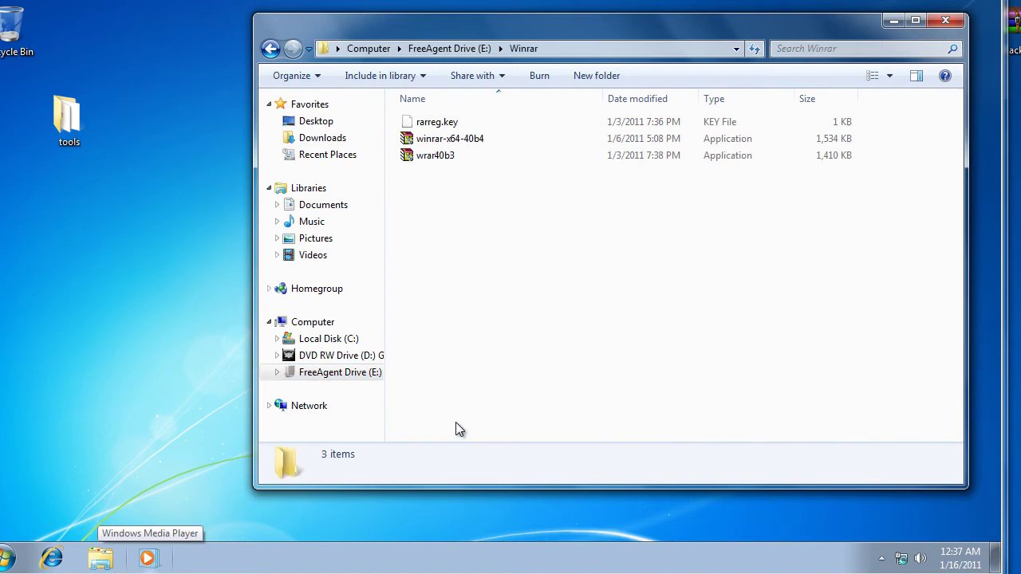
right_click(507, 158)
left_click(542, 485)
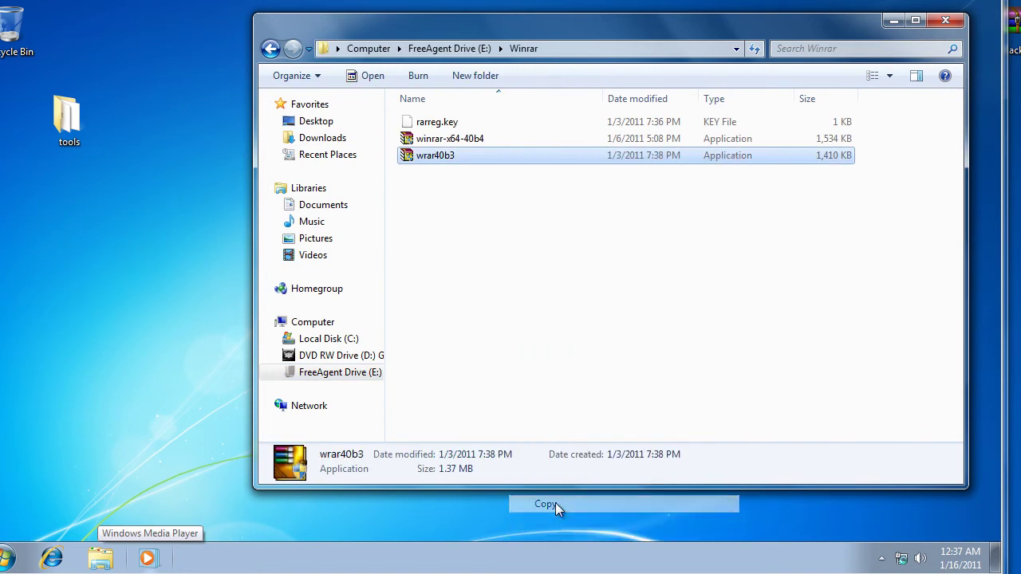
key("super+d")
right_click(2, 139)
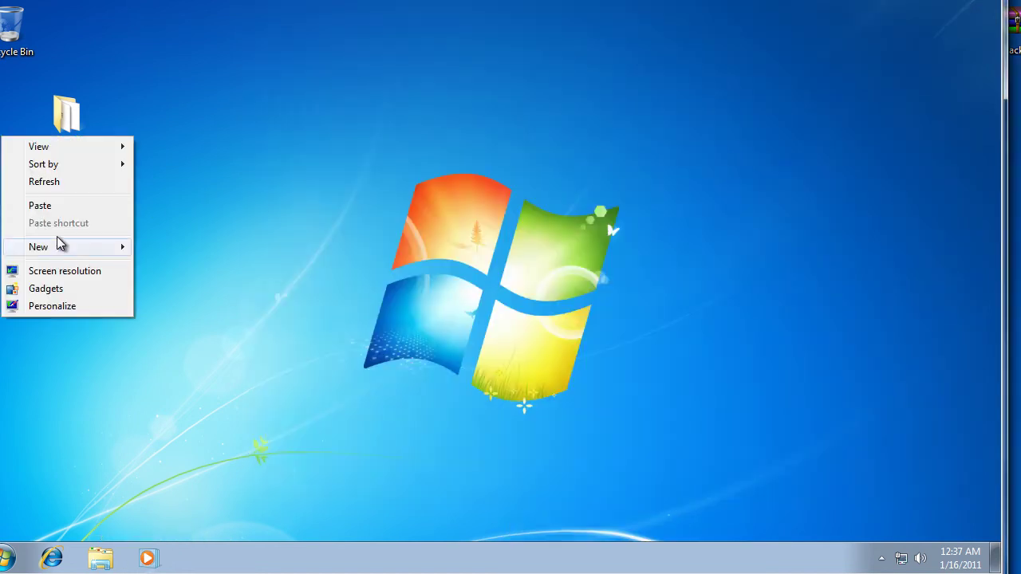
left_click(58, 207)
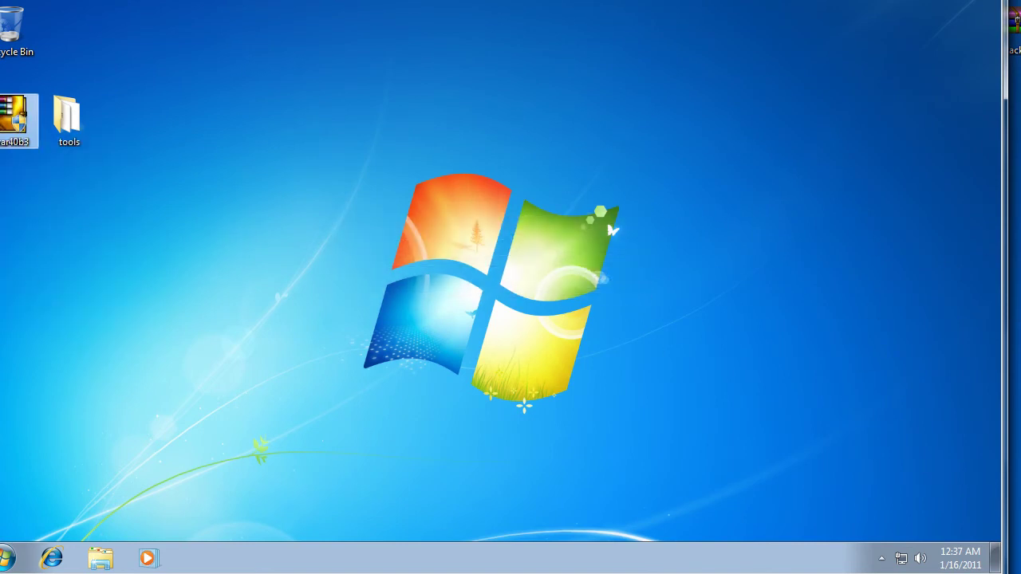
Step: Copy the downloaded sample archive onto the virtual machine's desktop
right_click(1013, 28)
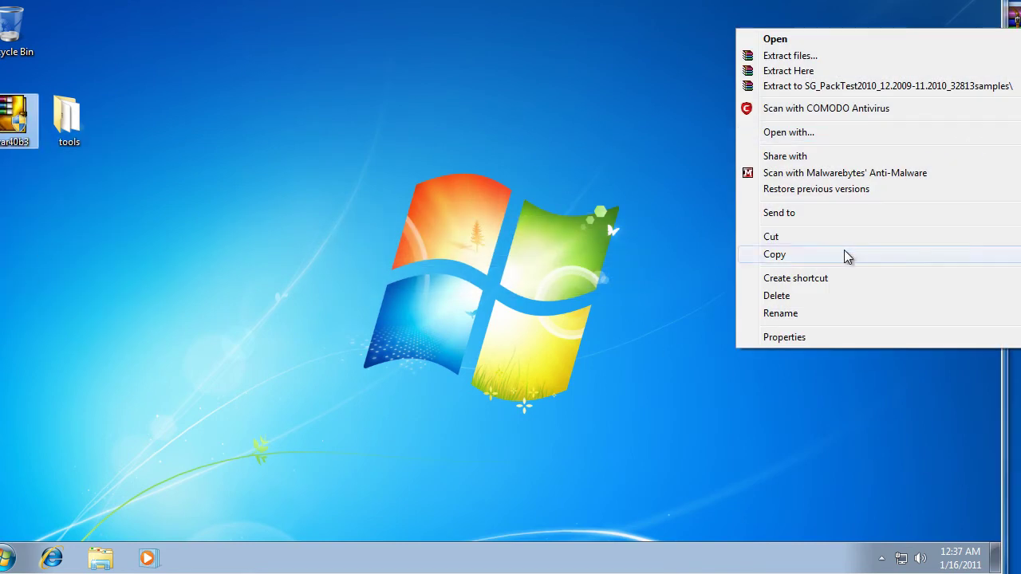
left_click(778, 253)
right_click(151, 249)
left_click(198, 320)
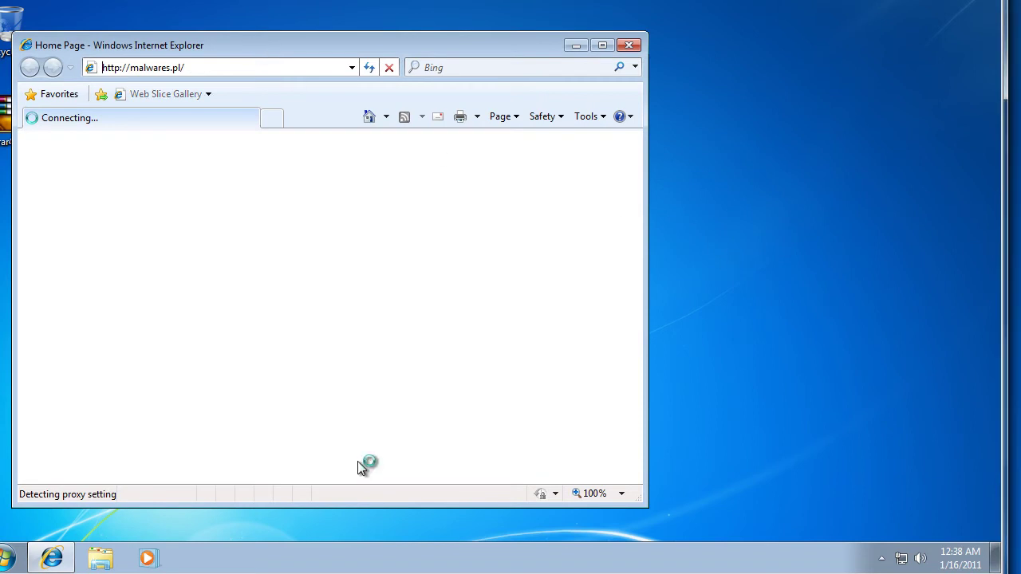
Step: Move the malwares.pl Internet Explorer window right and down
left_click_drag(207, 45, 293, 61)
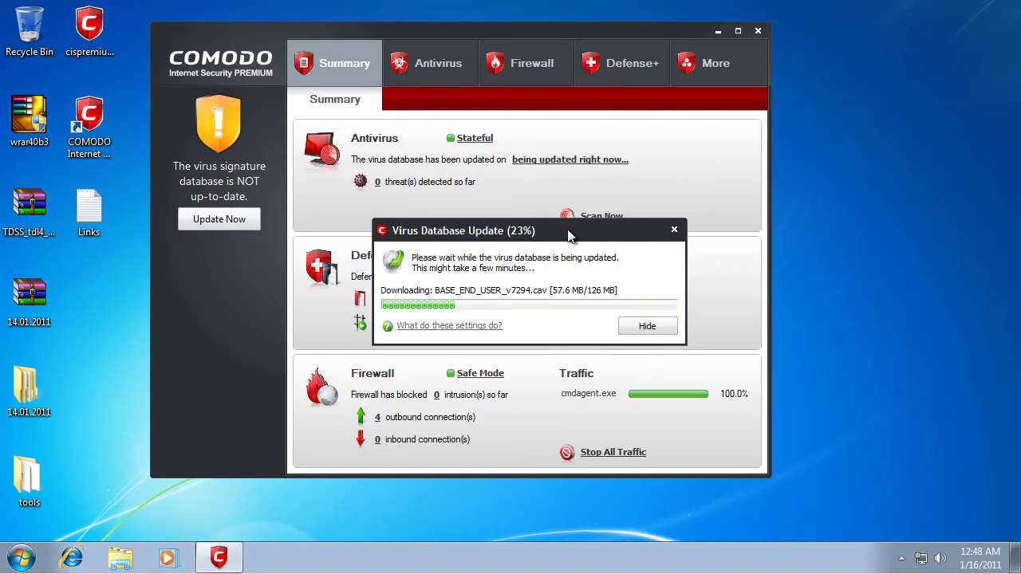
Step: Reposition the Virus Database Update dialog while the update continues to 34%
mouse_move(568, 234)
left_mouse_down()
mouse_move(542, 254)
mouse_move(555, 247)
left_mouse_up()
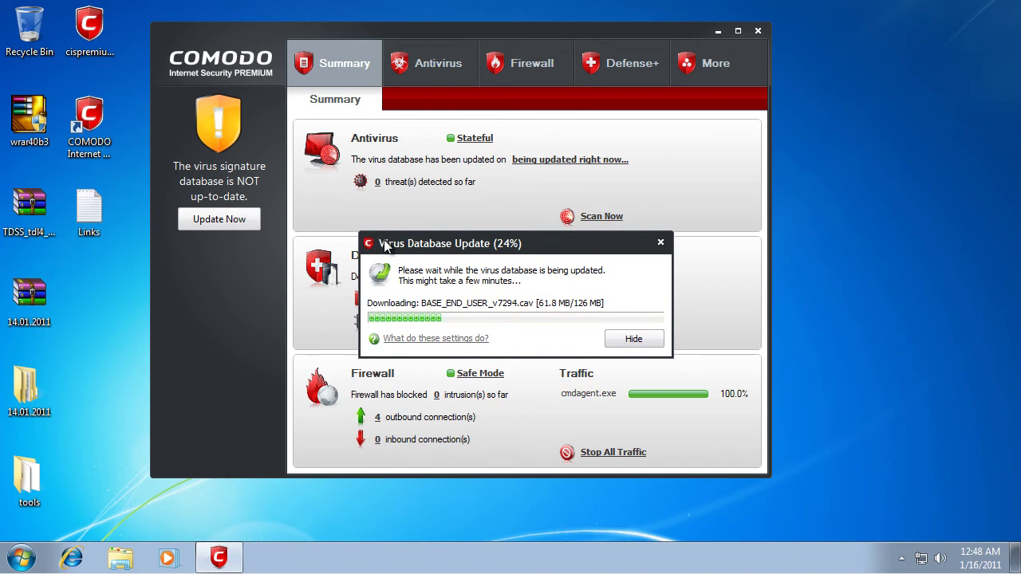
left_click_drag(394, 244, 392, 286)
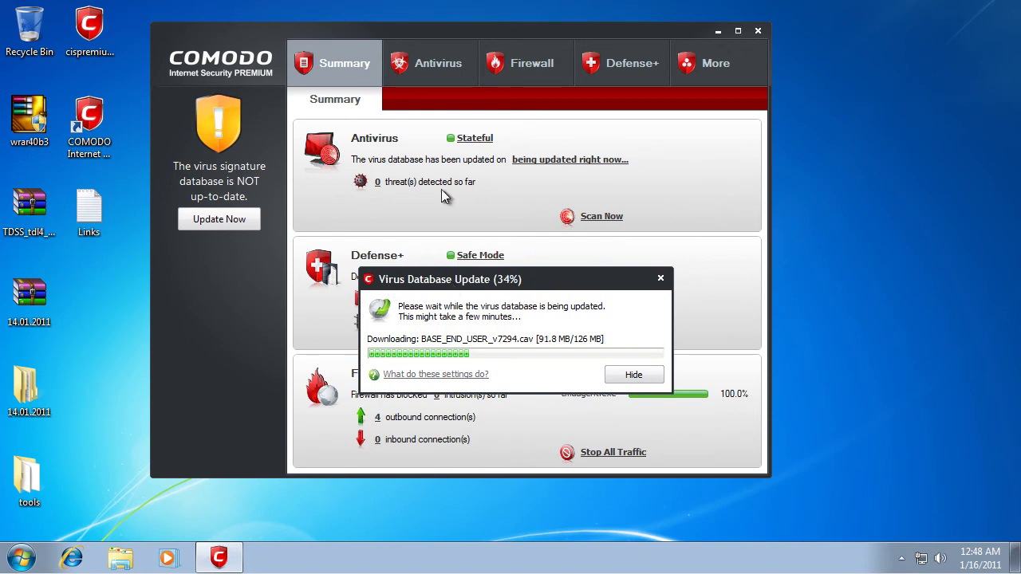
left_click(728, 65)
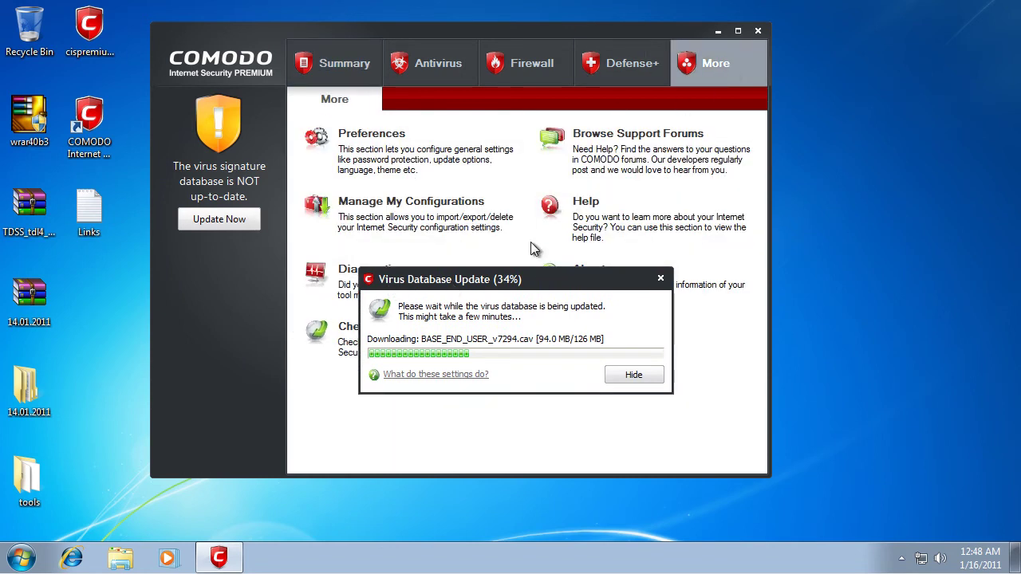
mouse_move(538, 275)
left_mouse_down()
mouse_move(555, 105)
mouse_move(510, 275)
mouse_move(544, 283)
left_mouse_up()
double_click(82, 203)
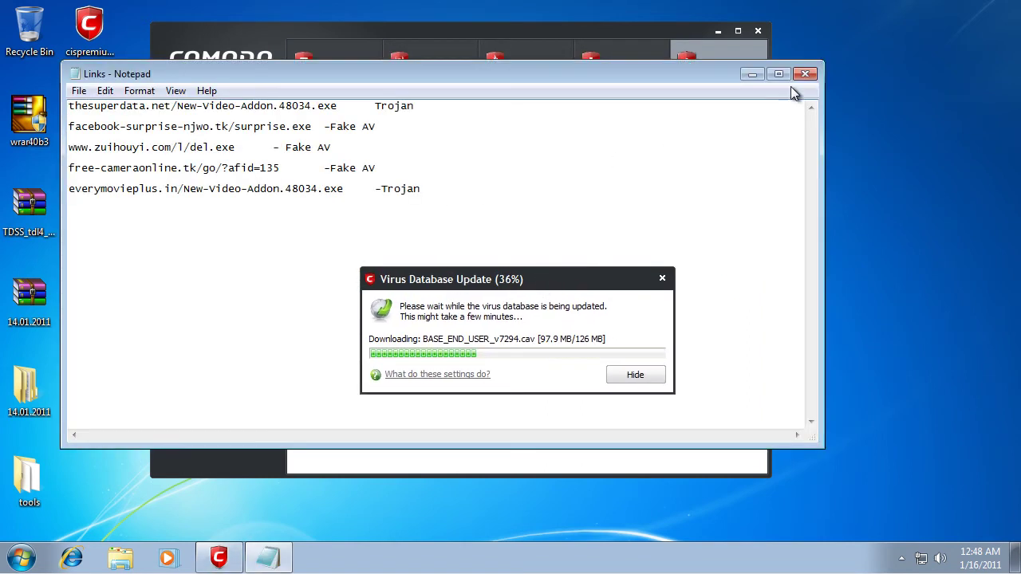
left_click(802, 77)
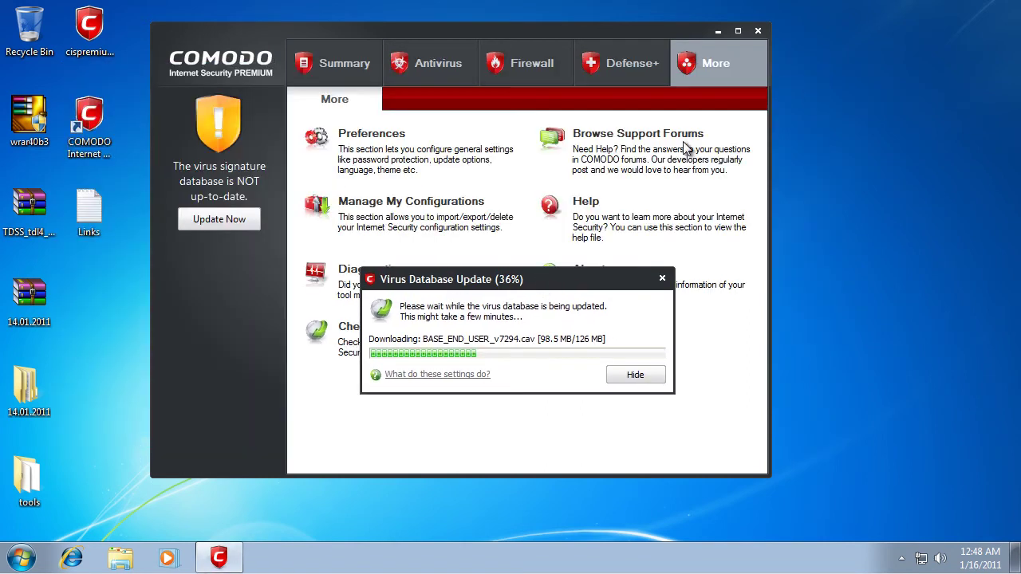
double_click(28, 388)
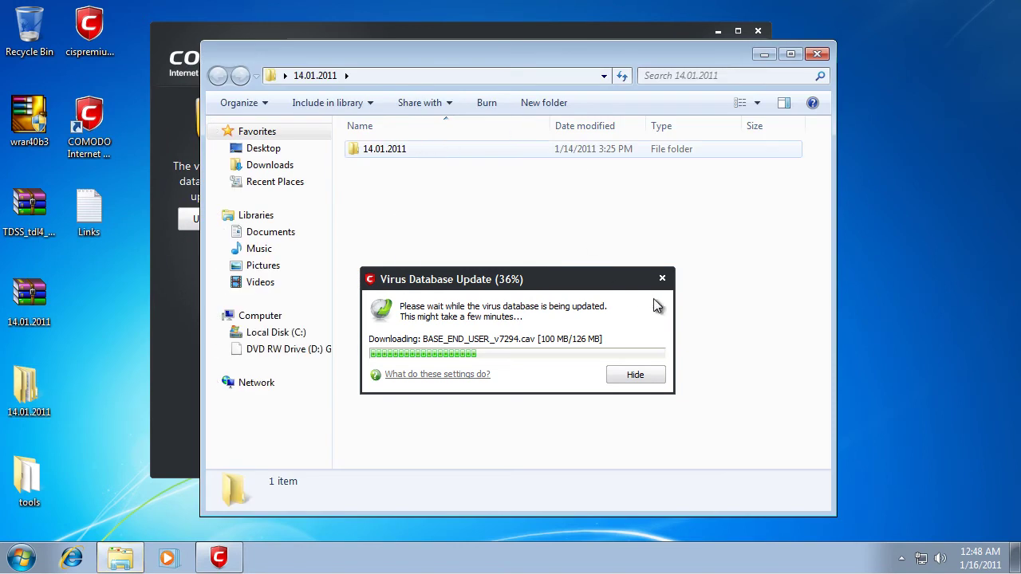
left_click(401, 153)
left_click(401, 152)
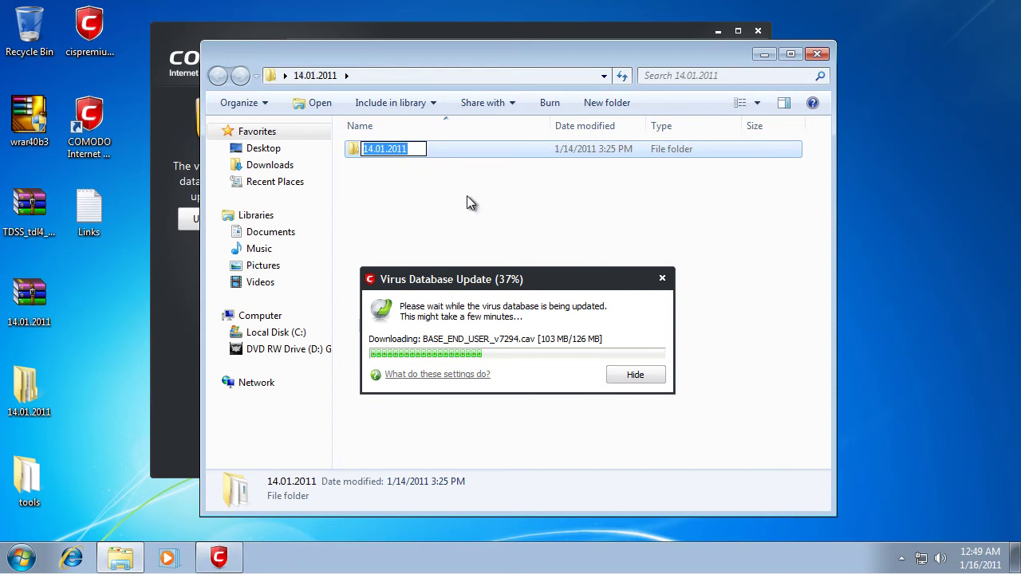
left_click(492, 174)
left_click(506, 151)
double_click(506, 151)
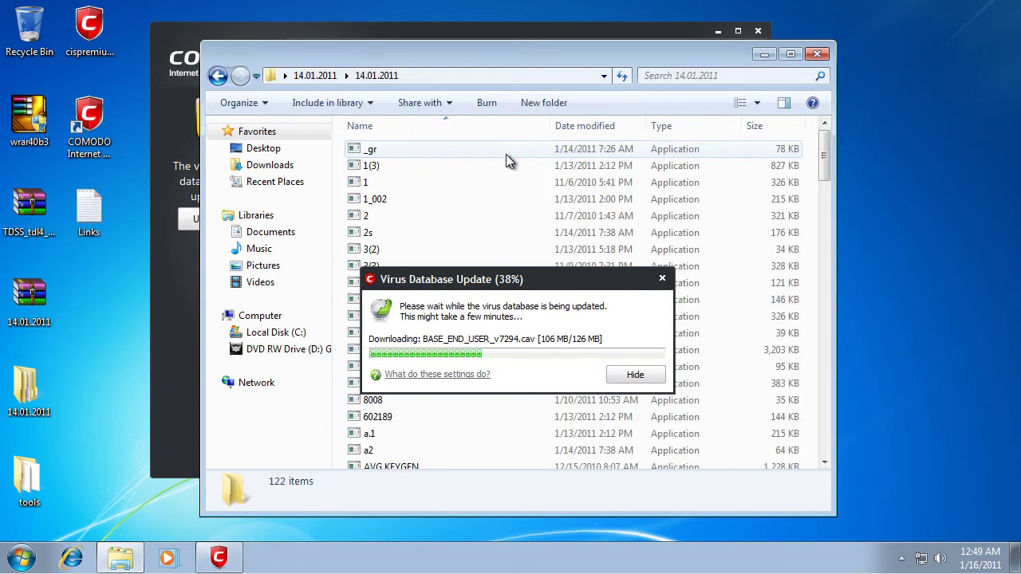
left_click_drag(822, 170, 829, 124)
left_click(817, 53)
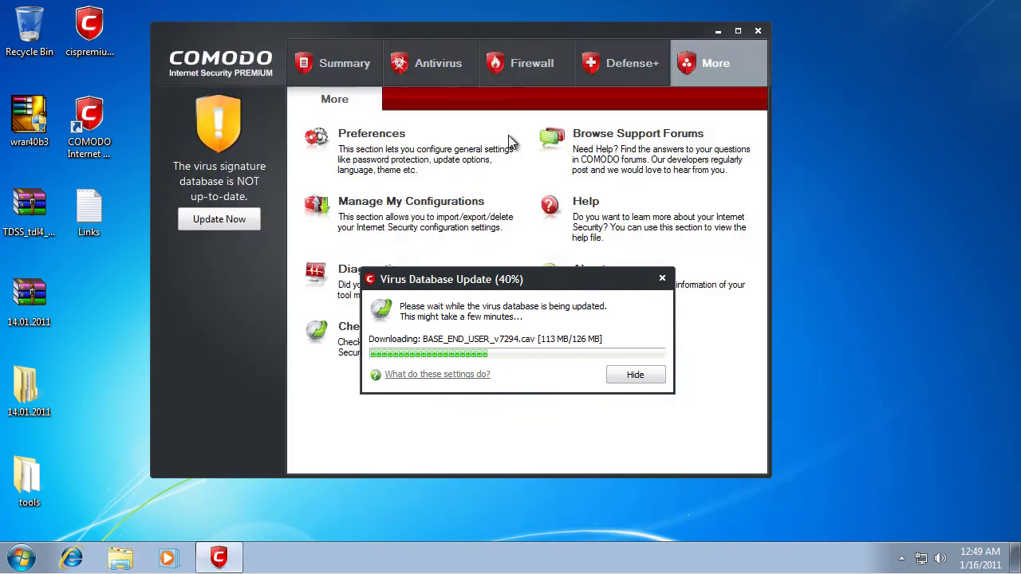
Step: Select desktop items while the virus database update finishes and program updates start installing at 9%
mouse_move(59, 253)
left_mouse_down()
mouse_move(101, 289)
mouse_move(109, 554)
mouse_move(79, 260)
mouse_move(59, 253)
mouse_move(67, 249)
left_mouse_up()
left_click_drag(59, 254, 110, 520)
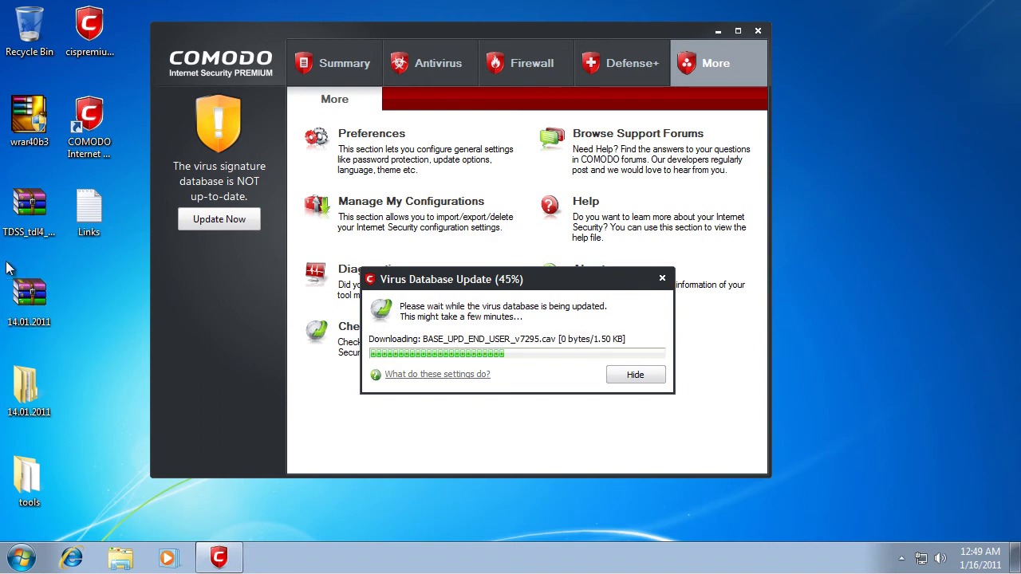
left_click_drag(2, 262, 60, 333)
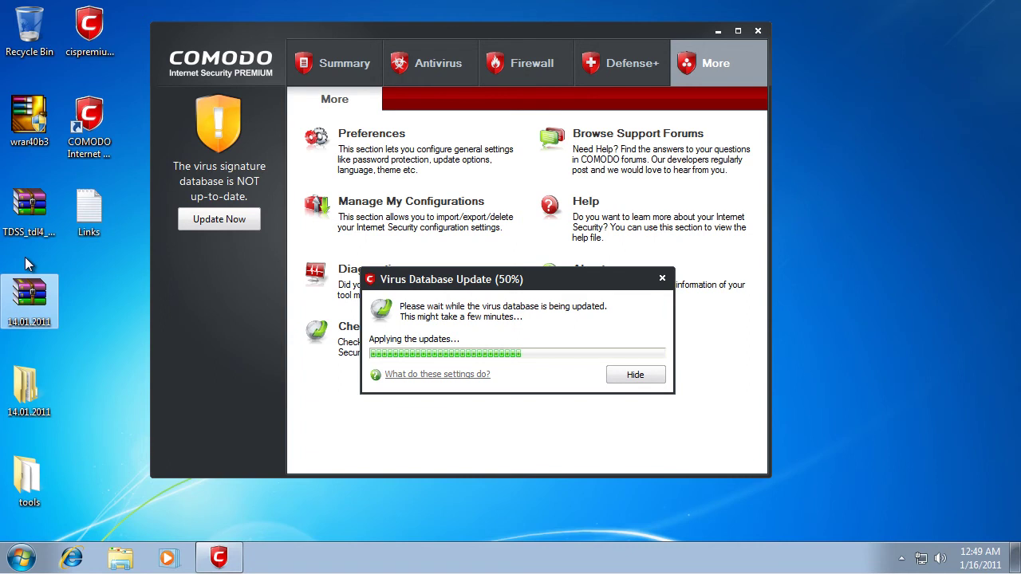
left_click(24, 231)
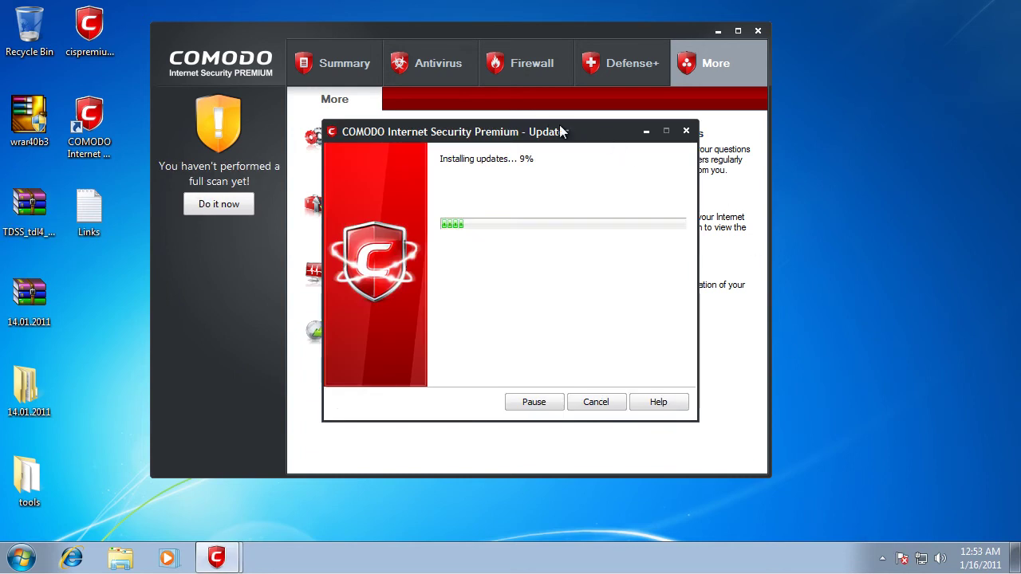
Step: Close About and install the available program updates through Check for Updates, approving the UAC prompt
left_click_drag(549, 131, 558, 131)
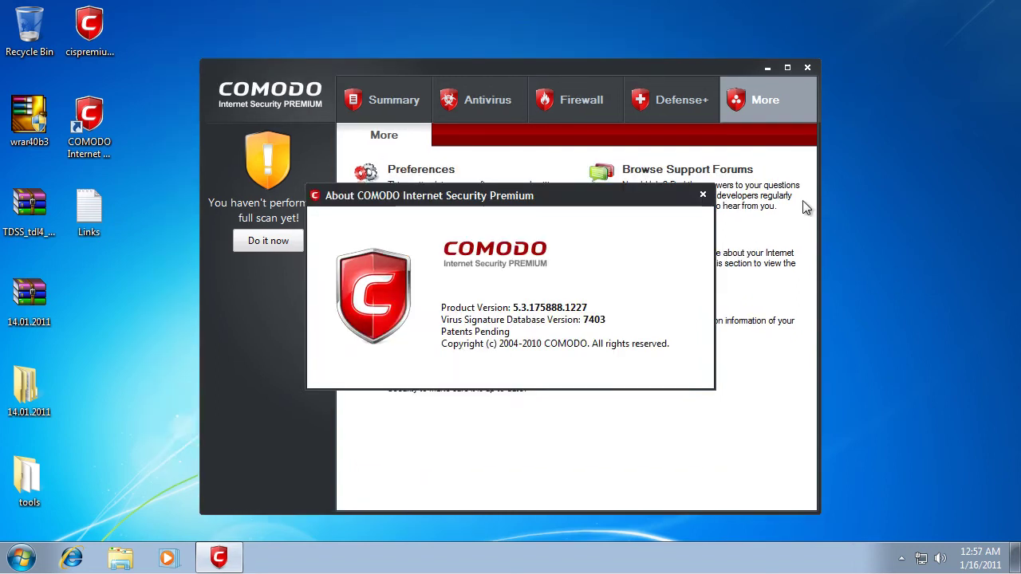
left_click(703, 195)
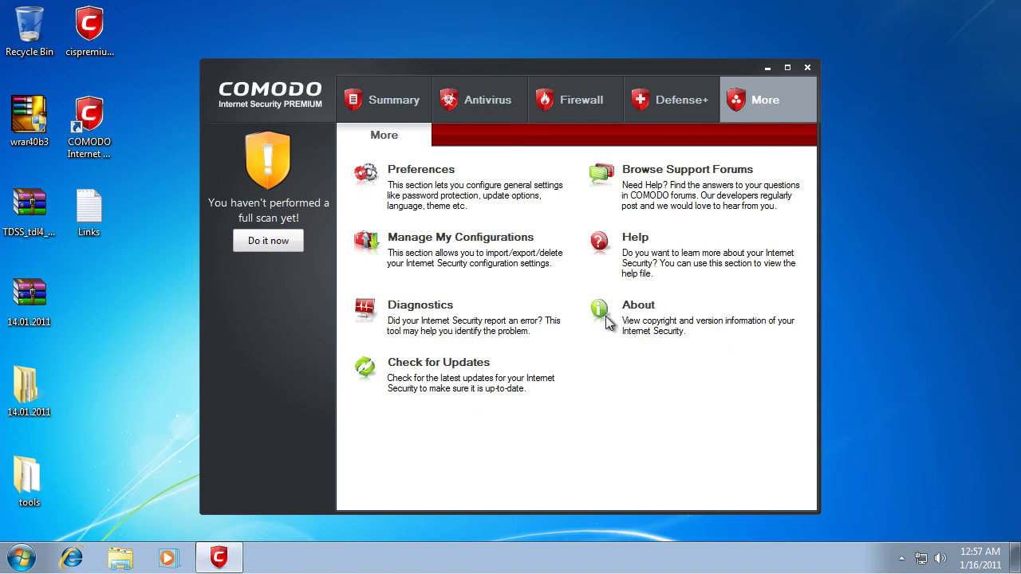
left_click(435, 365)
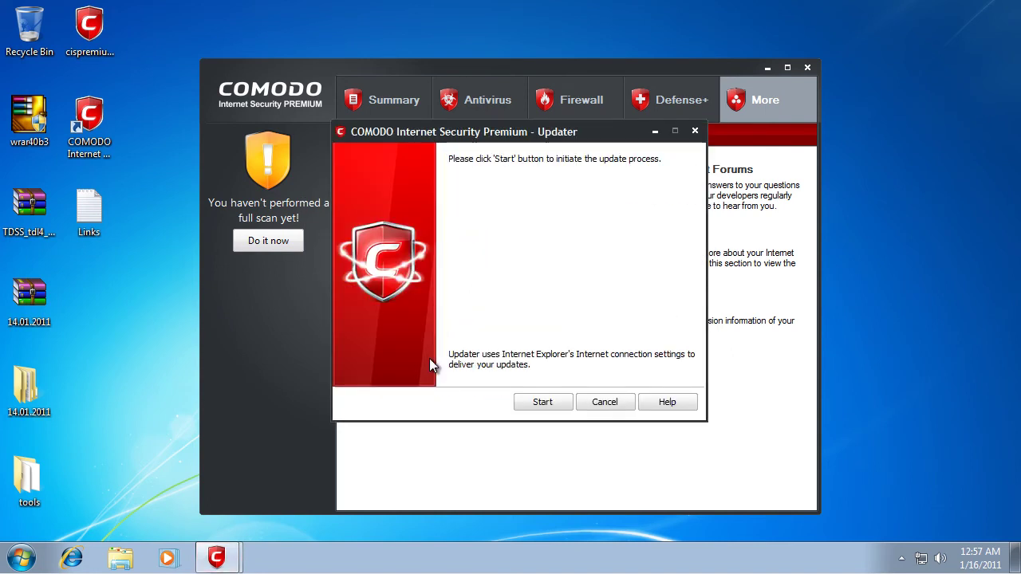
left_click(541, 409)
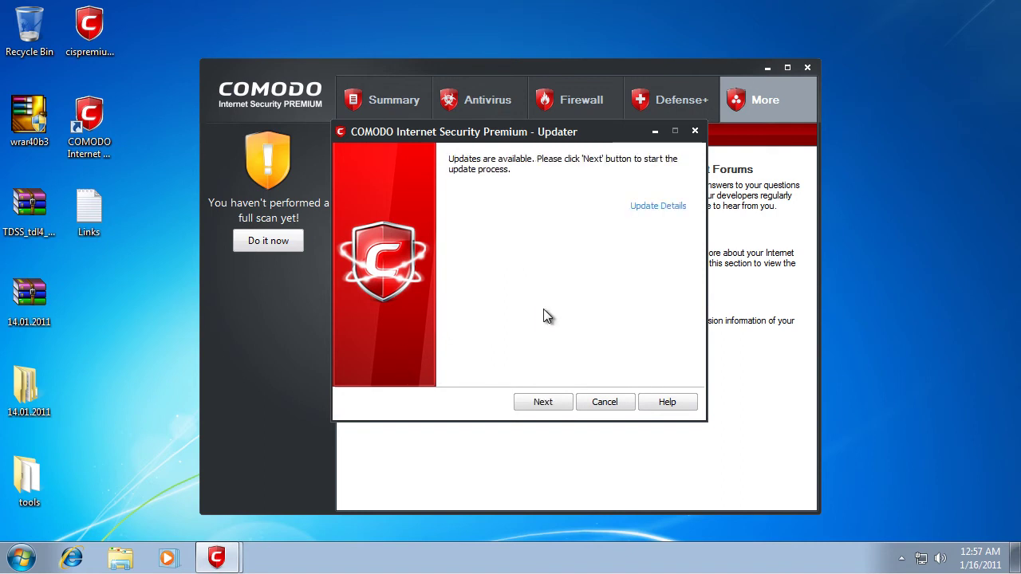
left_click(545, 402)
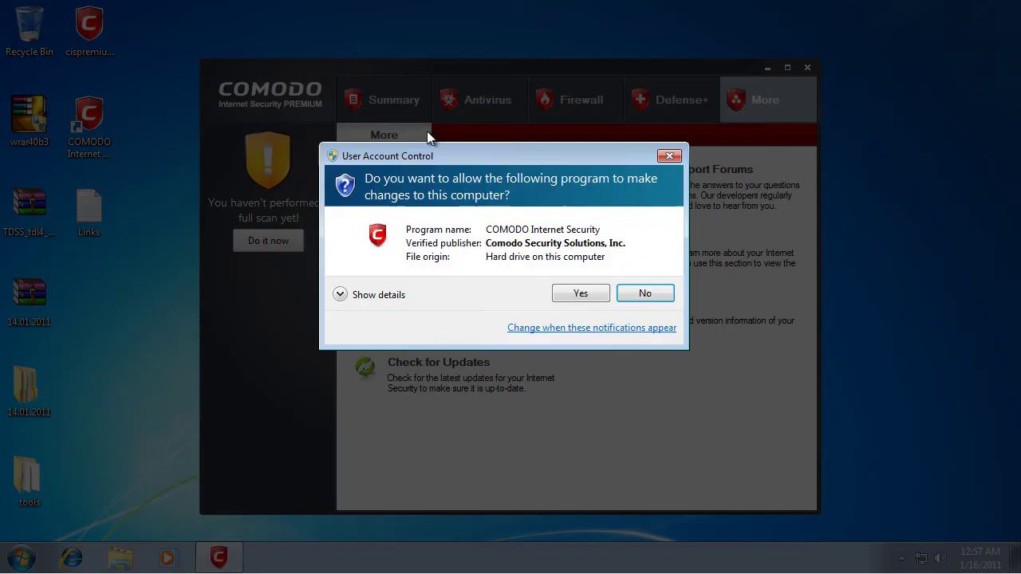
key("Return")
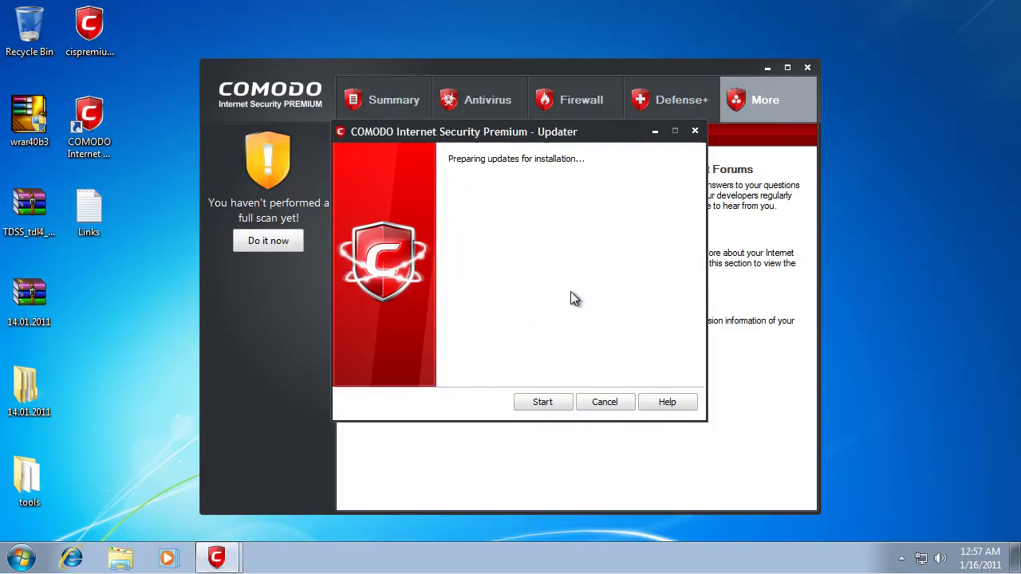
left_click(554, 403)
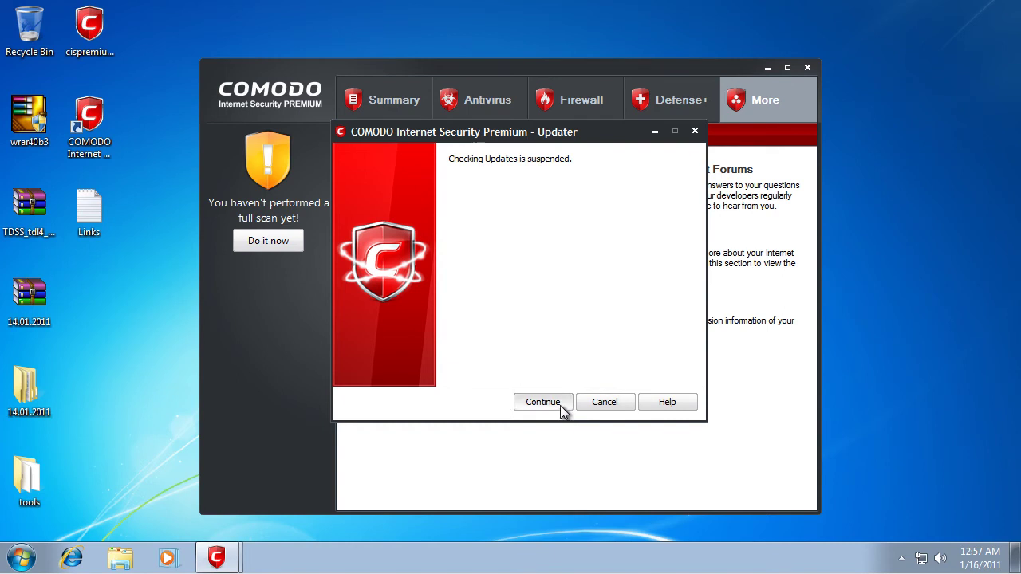
left_click(560, 407)
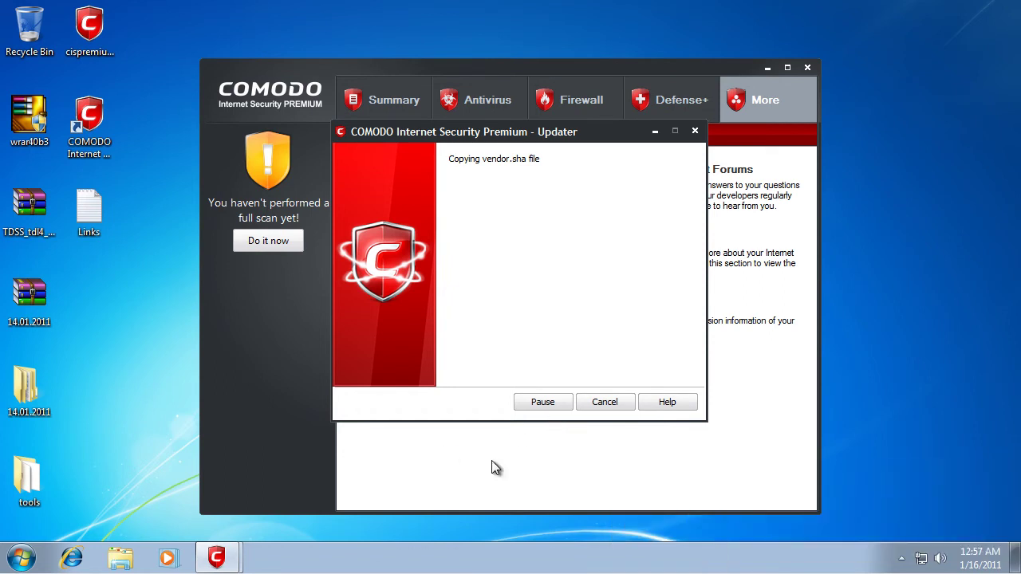
Step: Finish the updater and run Check for Updates again, confirming the product is up to date
left_click_drag(556, 136, 580, 136)
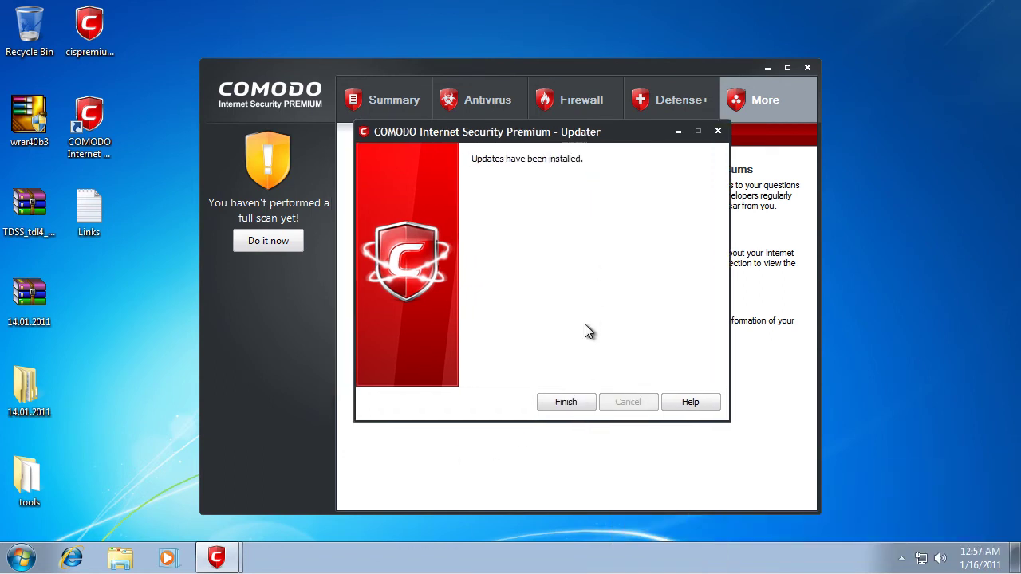
left_click(576, 406)
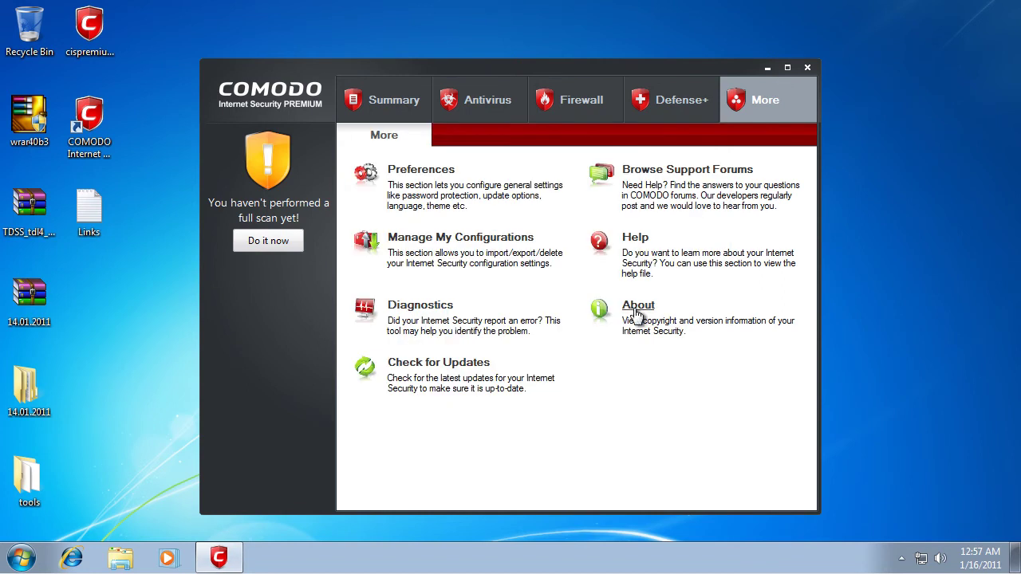
left_click(448, 367)
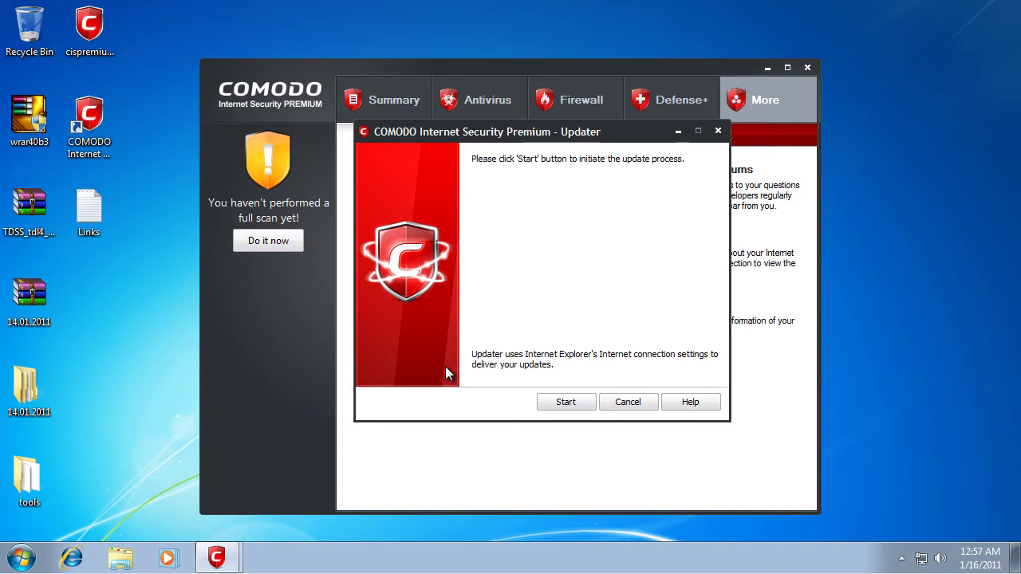
left_click(583, 406)
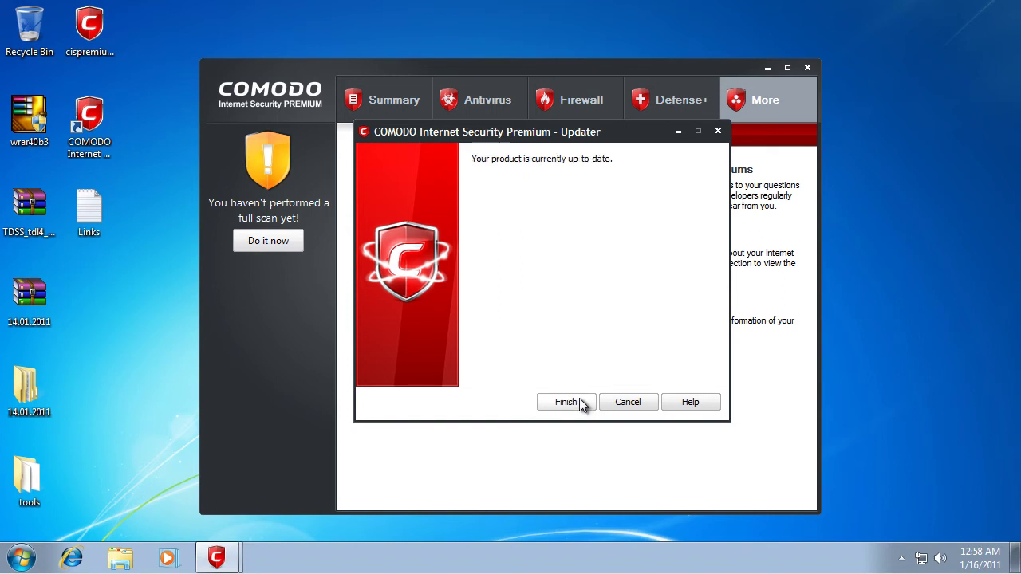
left_click(579, 399)
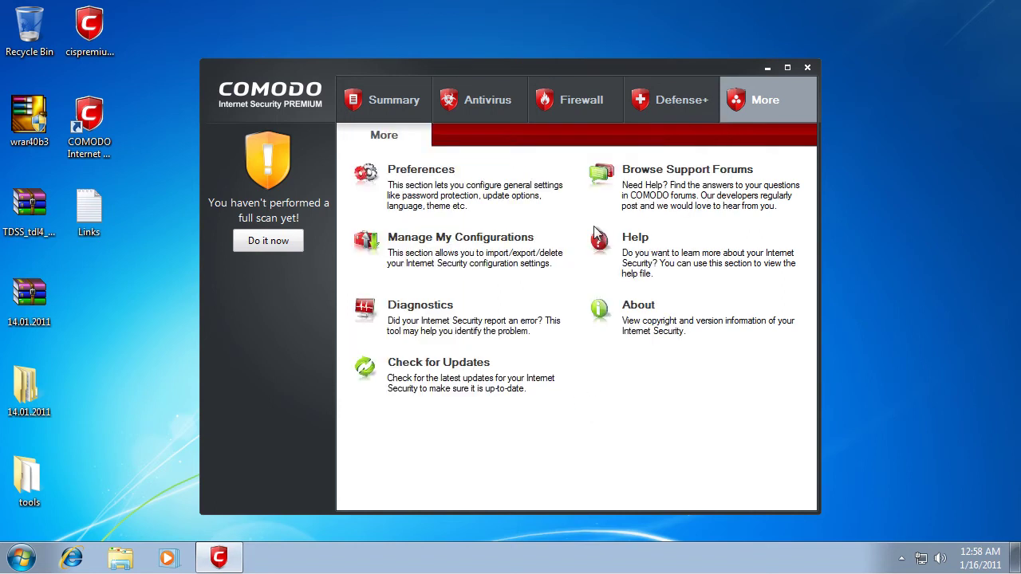
Step: Run Antivirus > Update Virus Database to confirm it's current, close Comodo, and right-click the 14.01.2011 folder
left_click(467, 101)
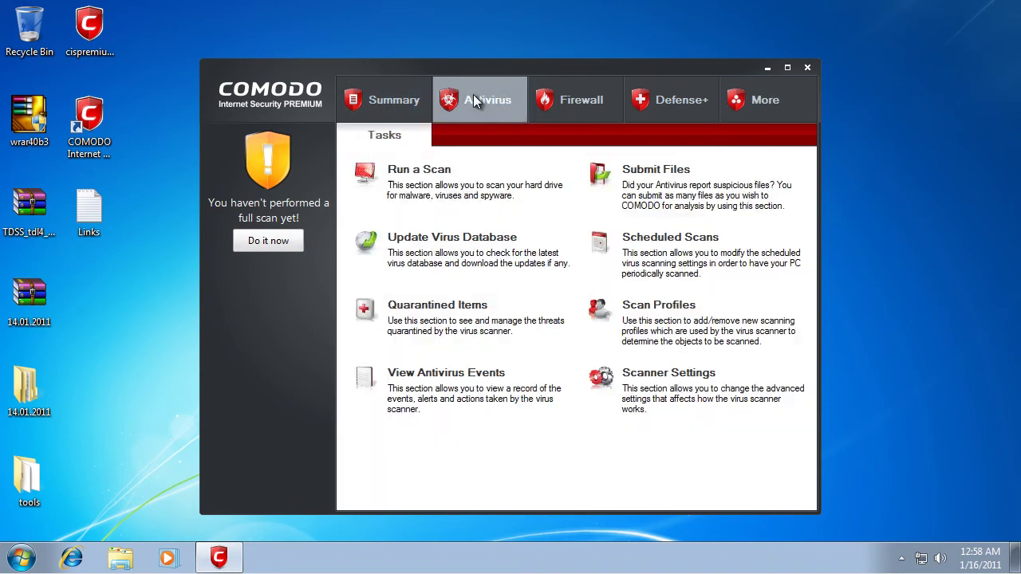
left_click(437, 237)
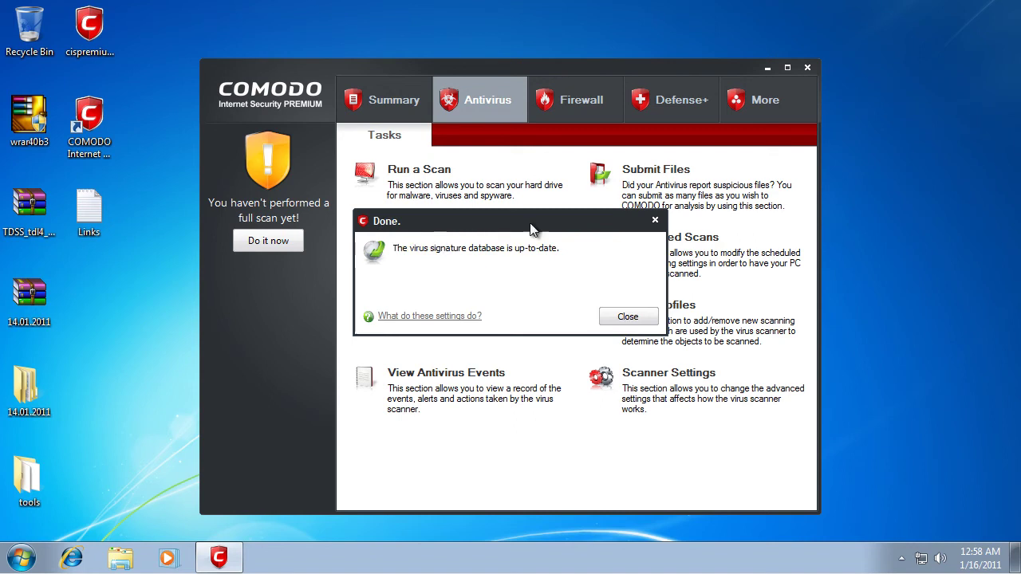
left_click(628, 316)
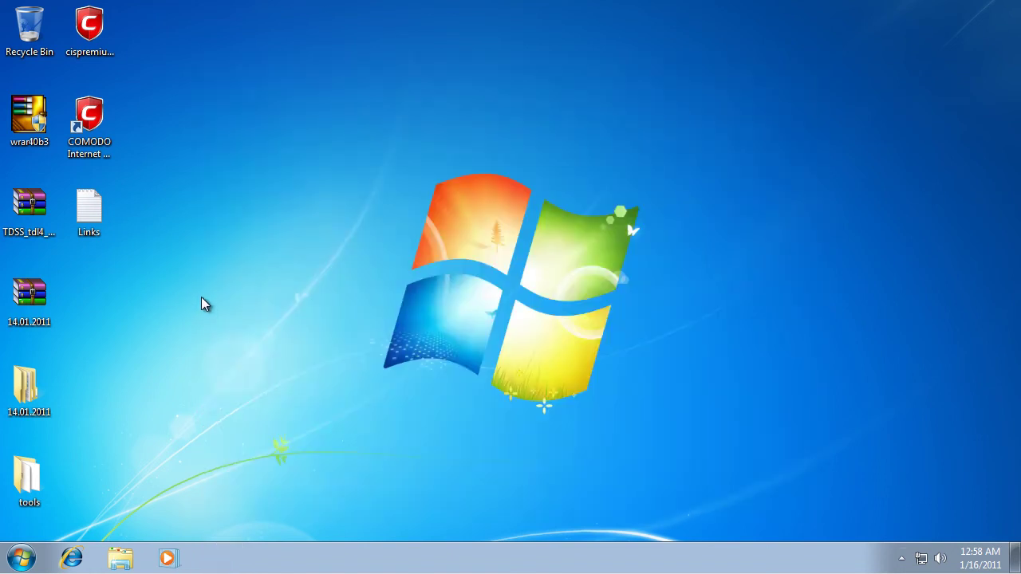
left_click_drag(266, 182, 726, 468)
right_click(37, 381)
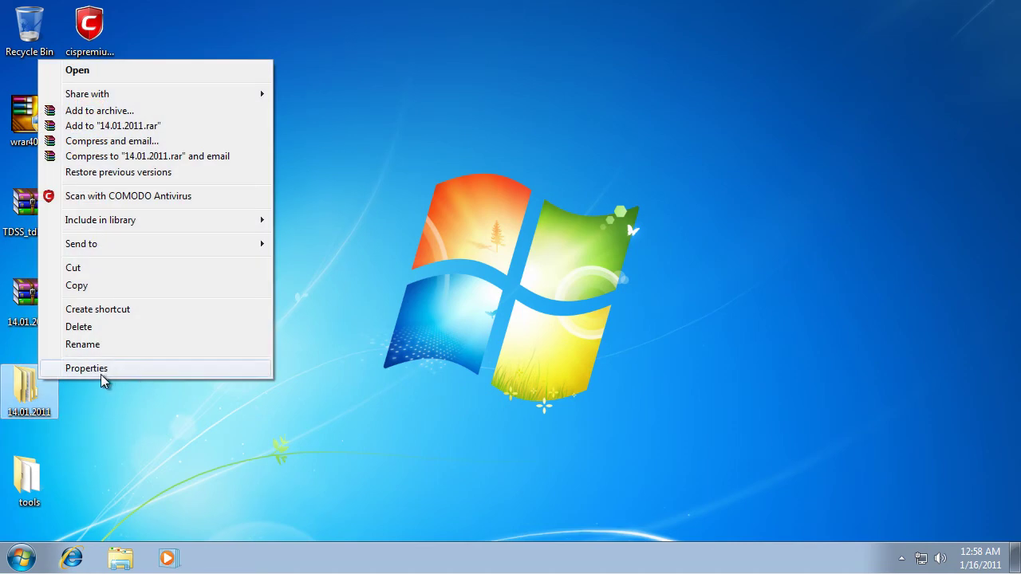
Step: Scan the 14.01.2011 folder with COMODO Antivirus (91 threats in 175 objects) and block vmnat.exe's incoming connection
left_click(117, 370)
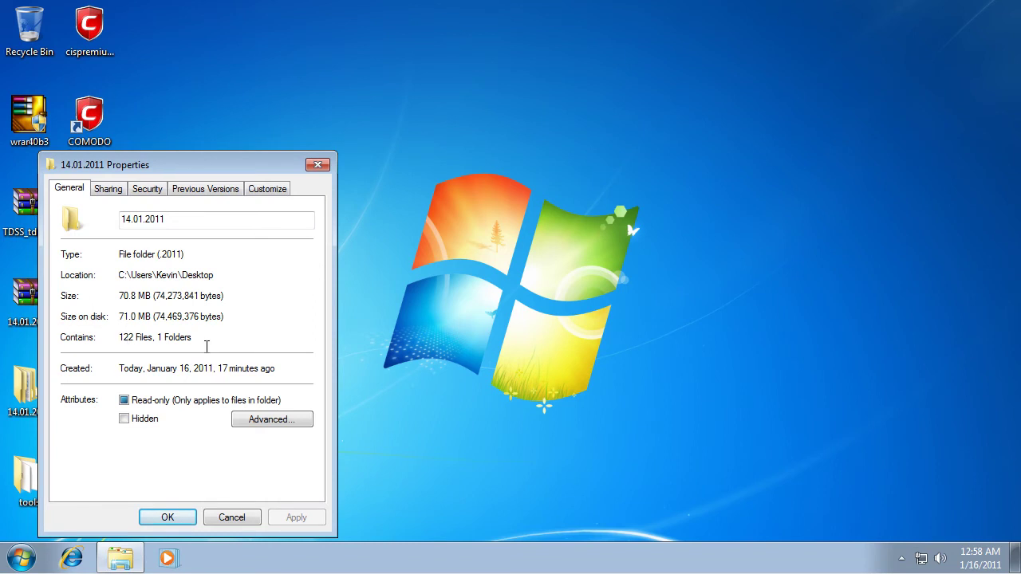
left_click(232, 518)
right_click(50, 394)
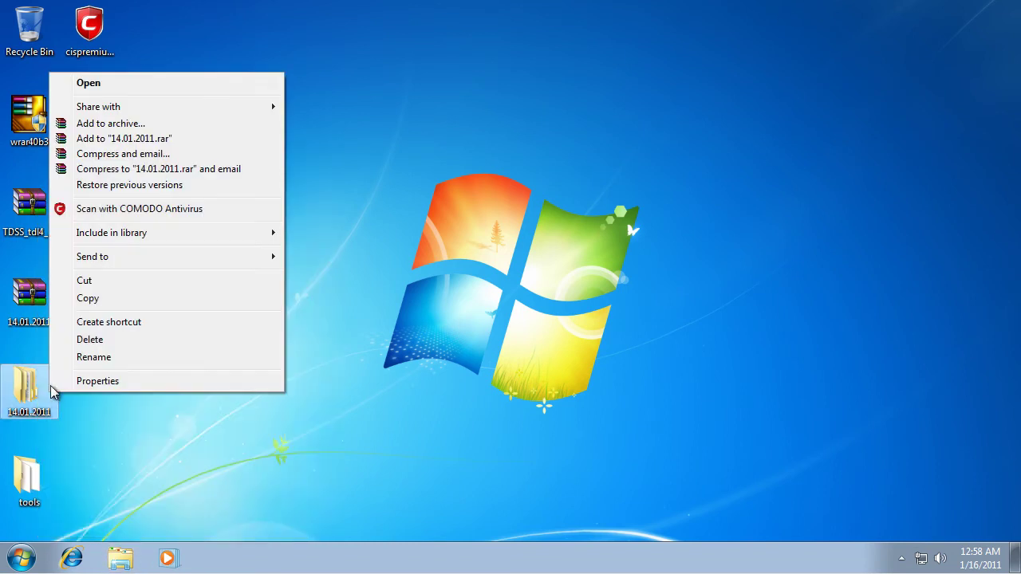
left_click(103, 208)
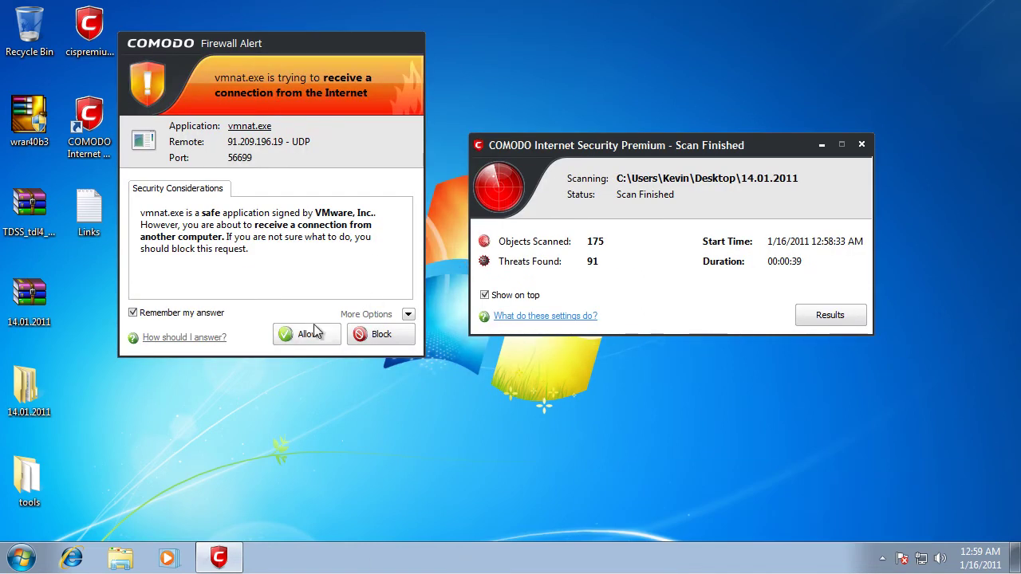
left_click_drag(284, 37, 344, 52)
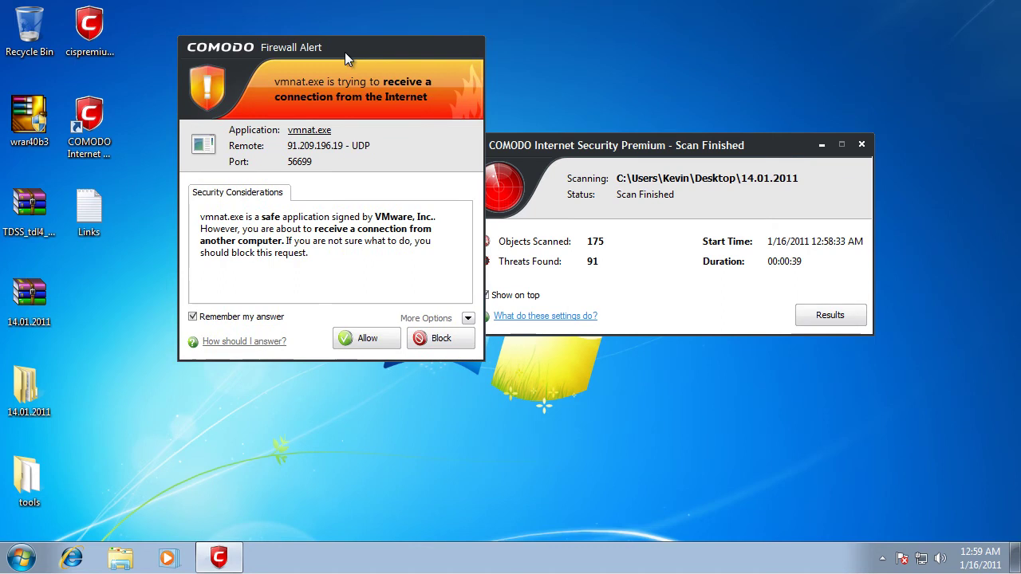
left_click(435, 337)
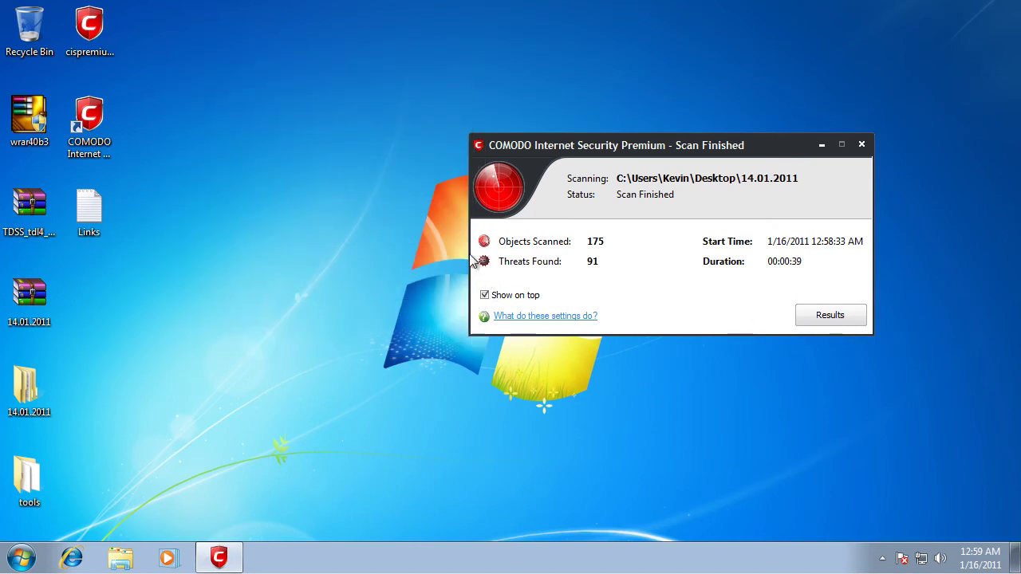
Step: Quarantine all detected threats from the Scan Results list and close the emptied results window
left_click(829, 315)
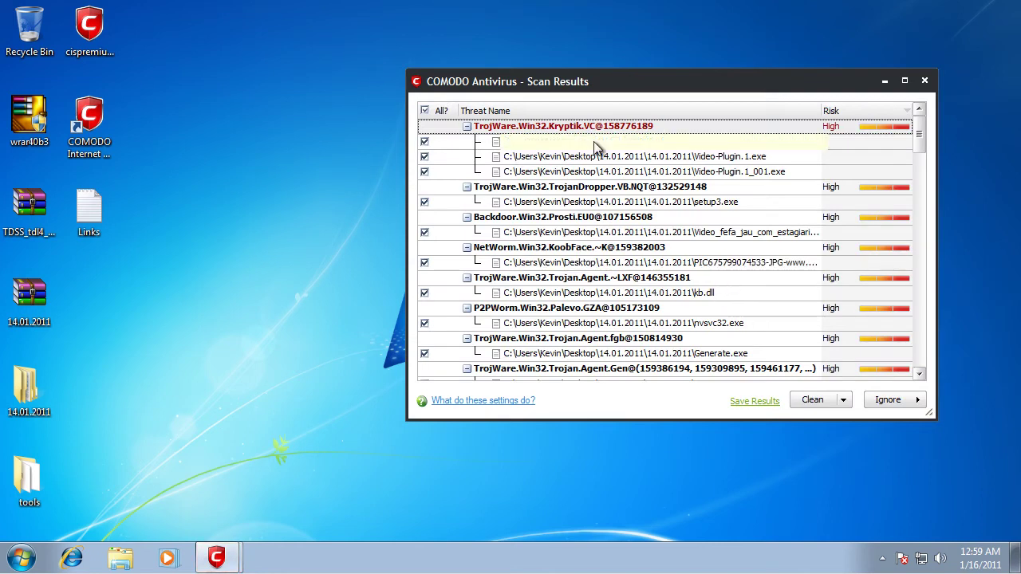
left_click_drag(919, 133, 894, 367)
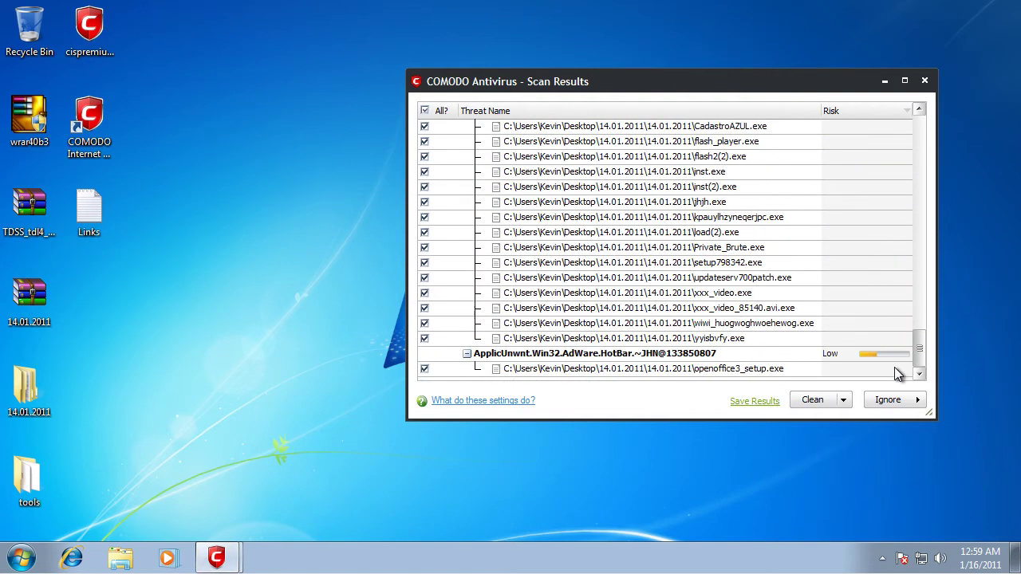
left_click(844, 401)
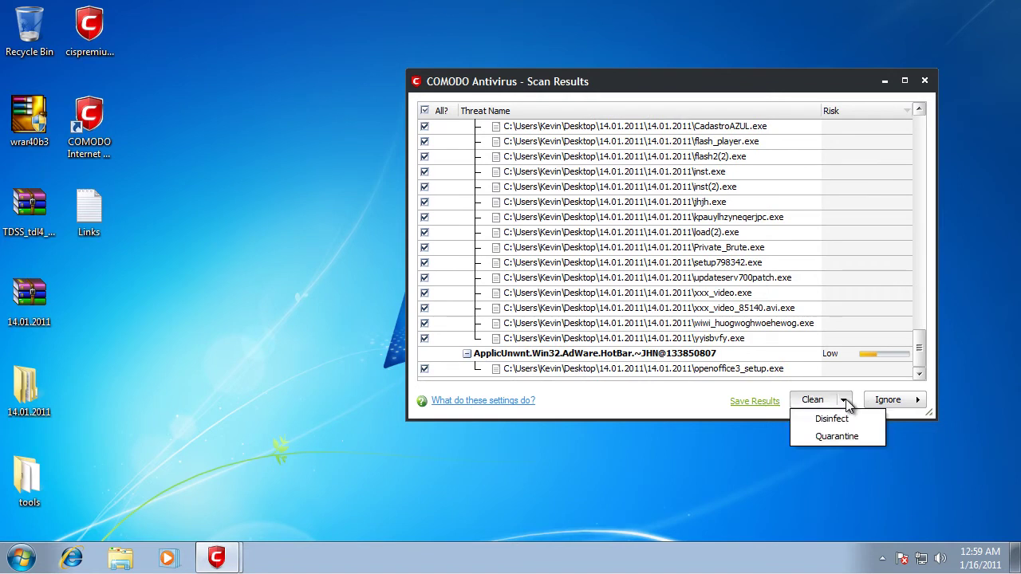
left_click(846, 438)
left_click(709, 288)
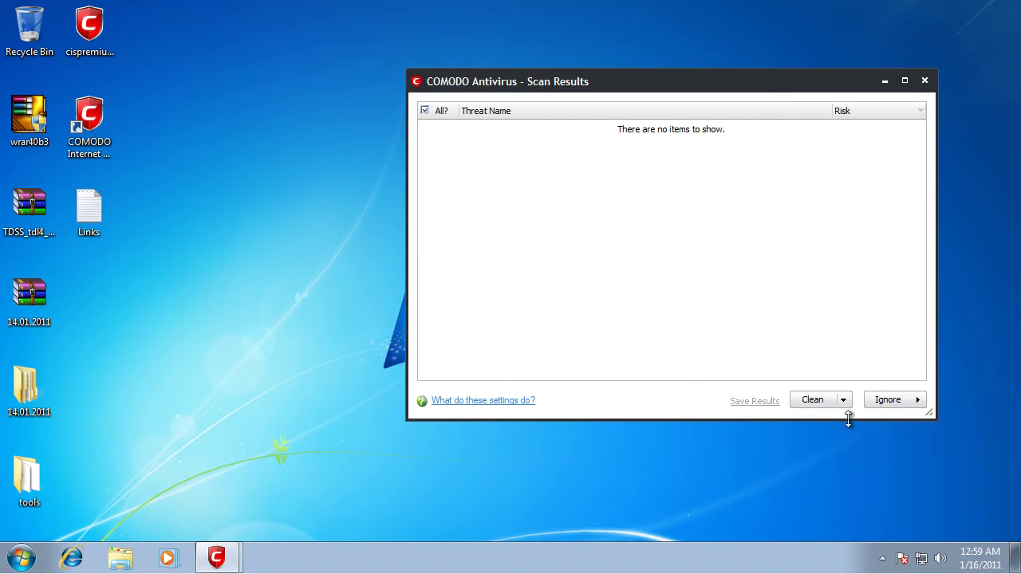
left_click(925, 81)
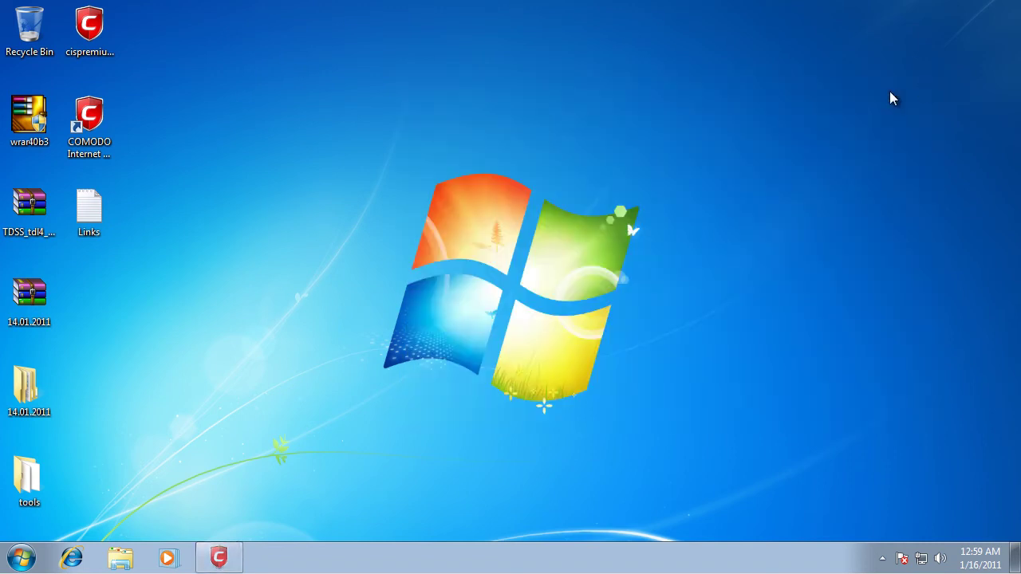
Step: Open Comodo from the system tray and switch it to a different security configuration
right_click(107, 114)
left_click(408, 101)
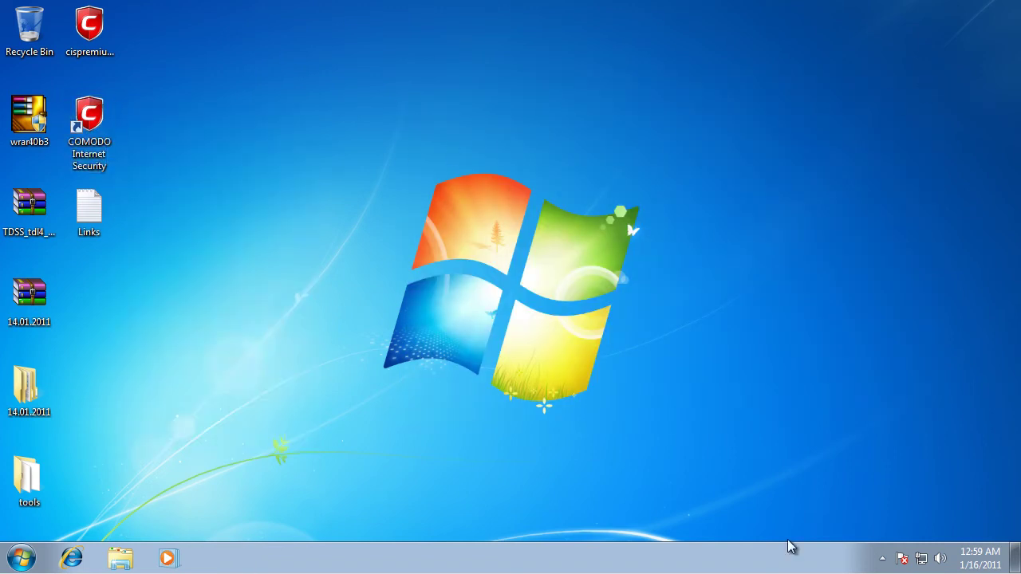
left_click(882, 558)
left_click(908, 489)
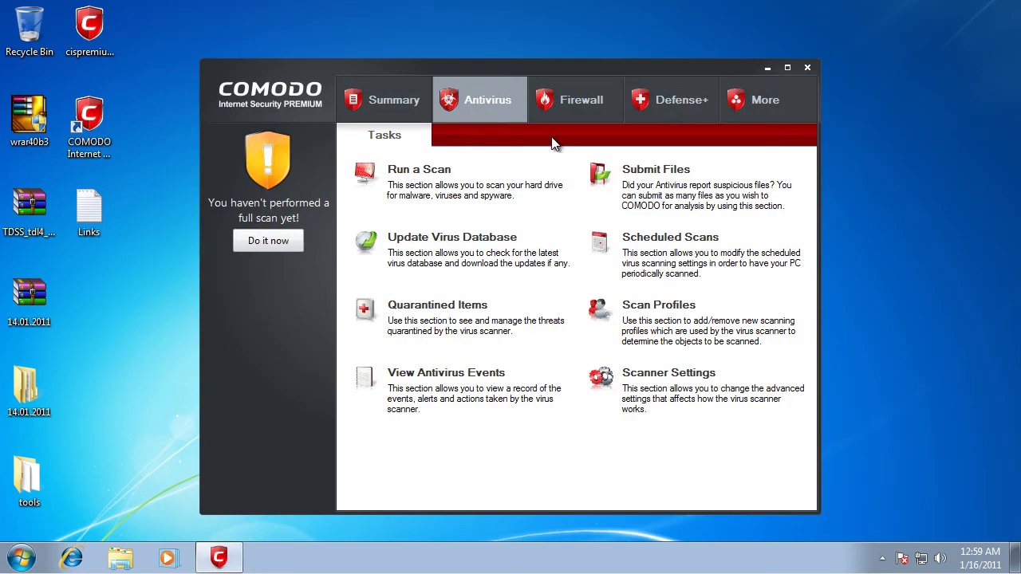
left_click(882, 558)
right_click(908, 490)
mouse_move(925, 444)
left_click(846, 479)
left_click(613, 326)
Step: Enable cloud scanning for manual scans and rootkit scanning for scheduled scans, then save the antivirus settings
left_click(668, 373)
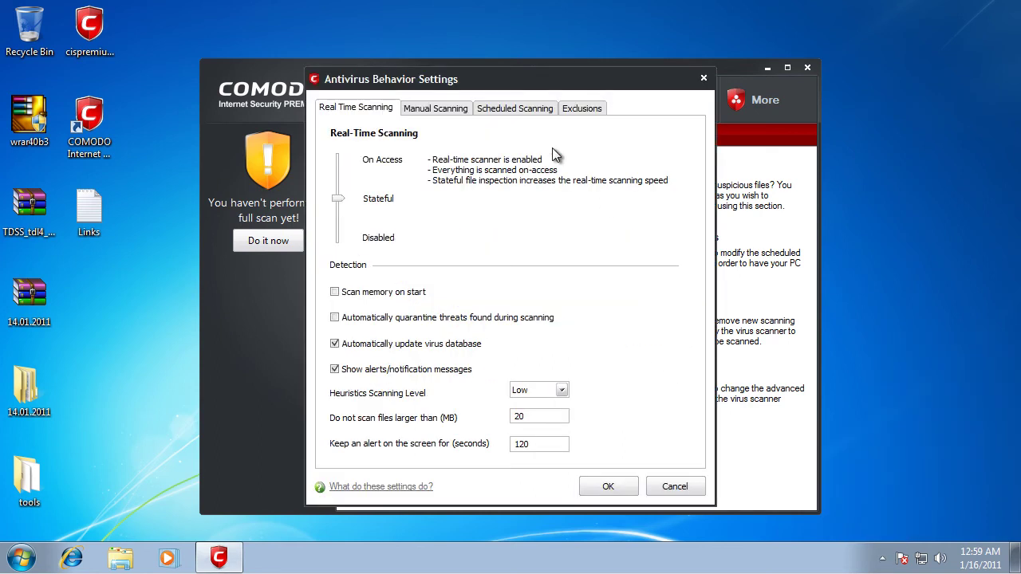
left_click(460, 108)
left_click(351, 239)
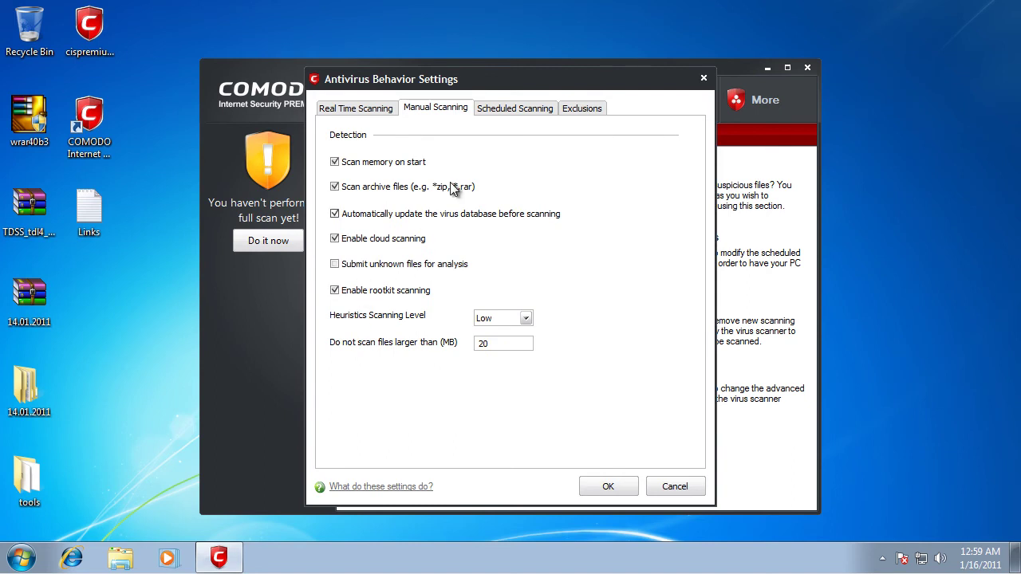
left_click(520, 111)
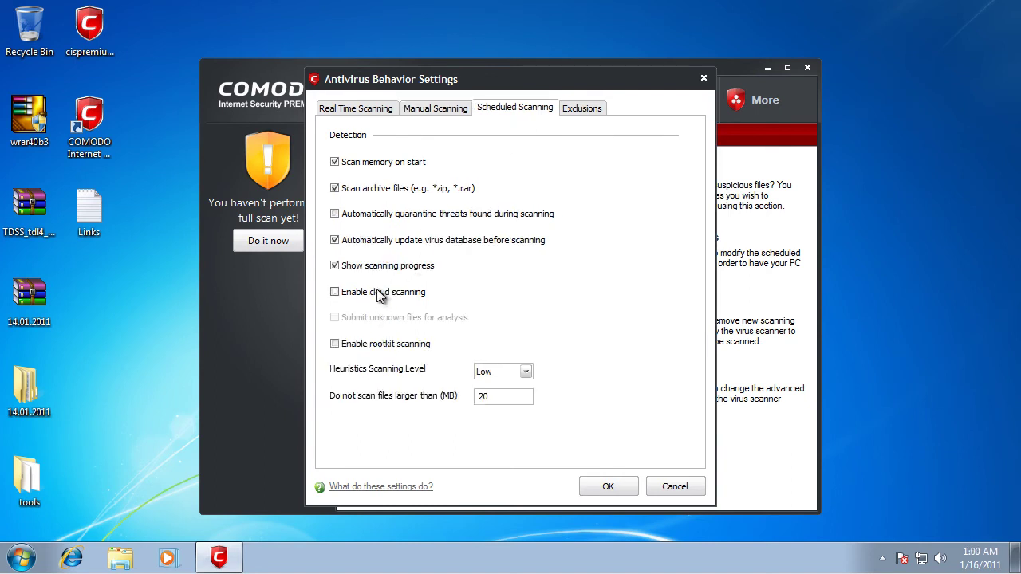
left_click(373, 346)
left_click(606, 487)
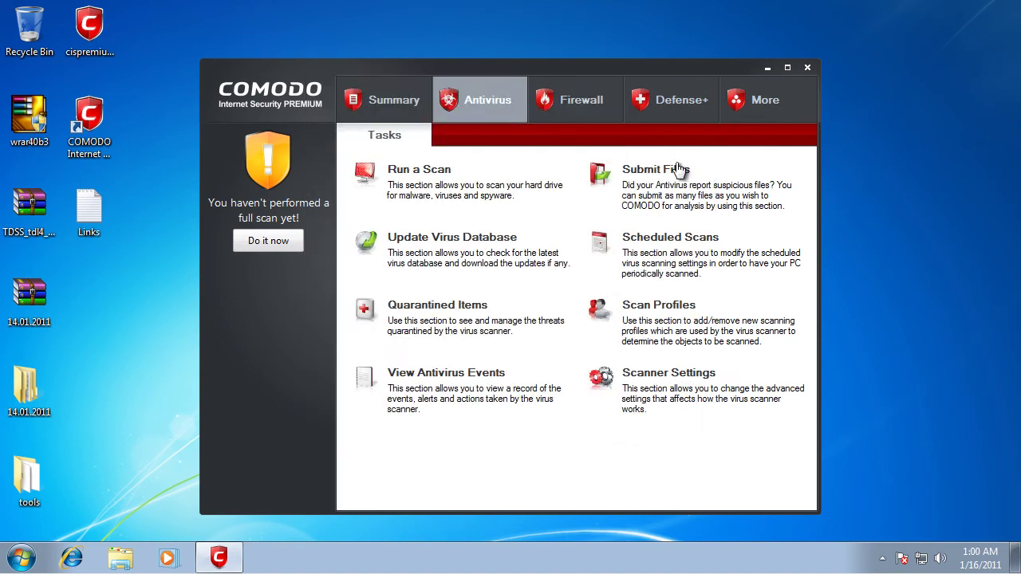
Step: Turn off installer/updater auto-detection in Defense+ Sandbox settings, save, and close Comodo
left_click(672, 98)
left_click(675, 303)
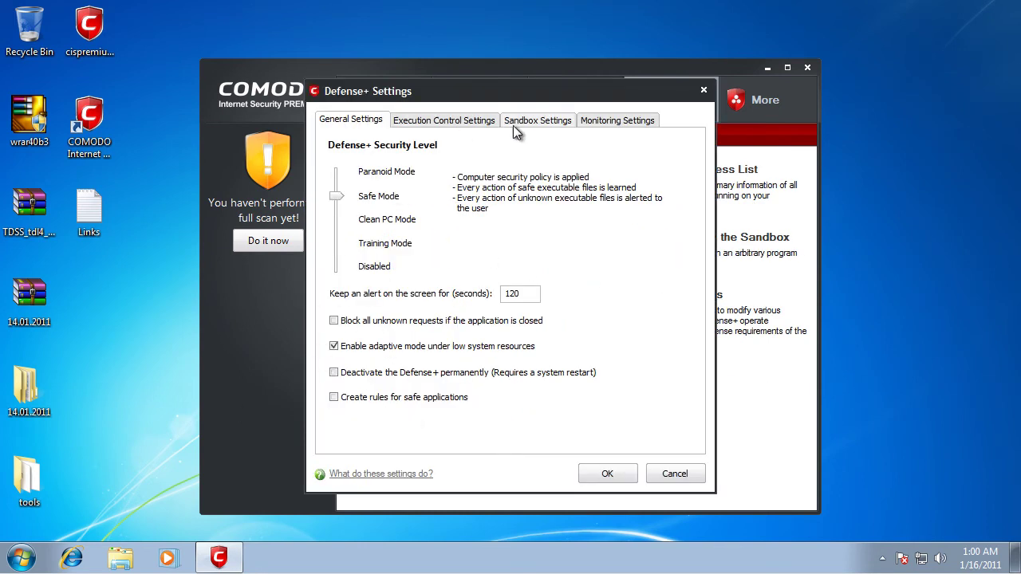
left_click(537, 120)
left_click(390, 329)
left_click(598, 473)
left_click(767, 67)
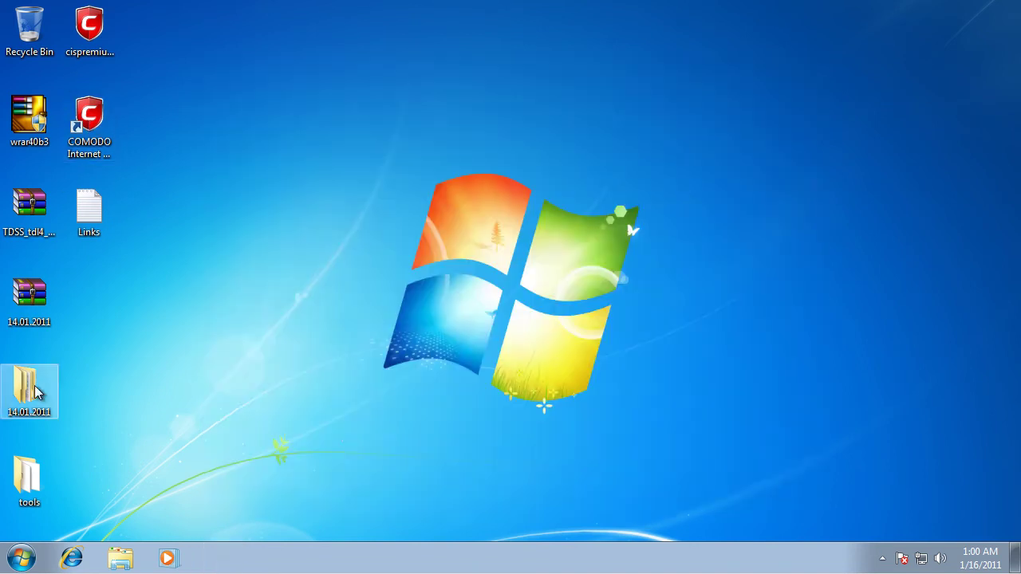
Step: Rescan the 14.01.2011 folder with COMODO Antivirus, finding 0 threats in 34 objects
right_click(32, 392)
left_click(112, 201)
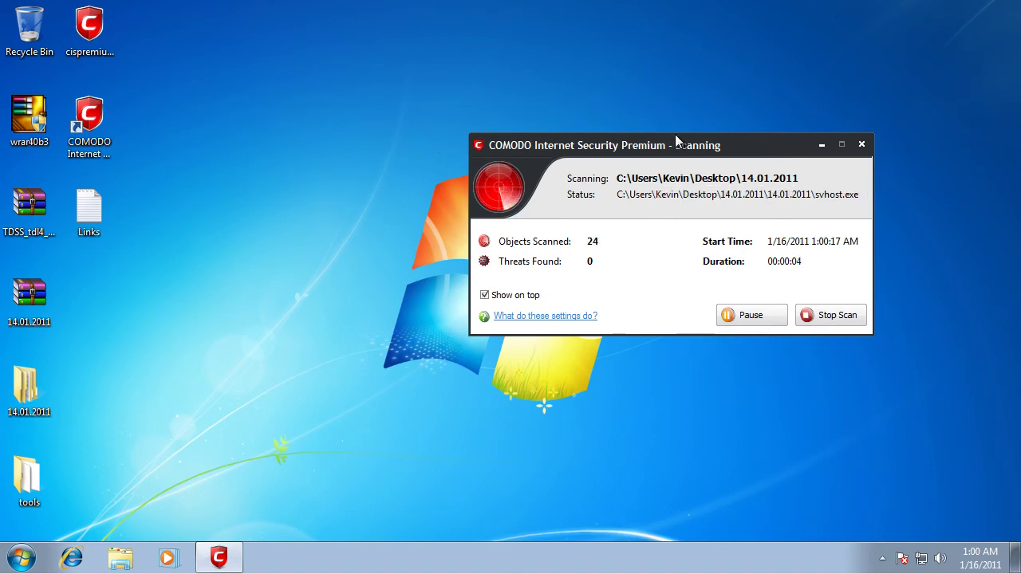
left_click_drag(673, 146, 660, 146)
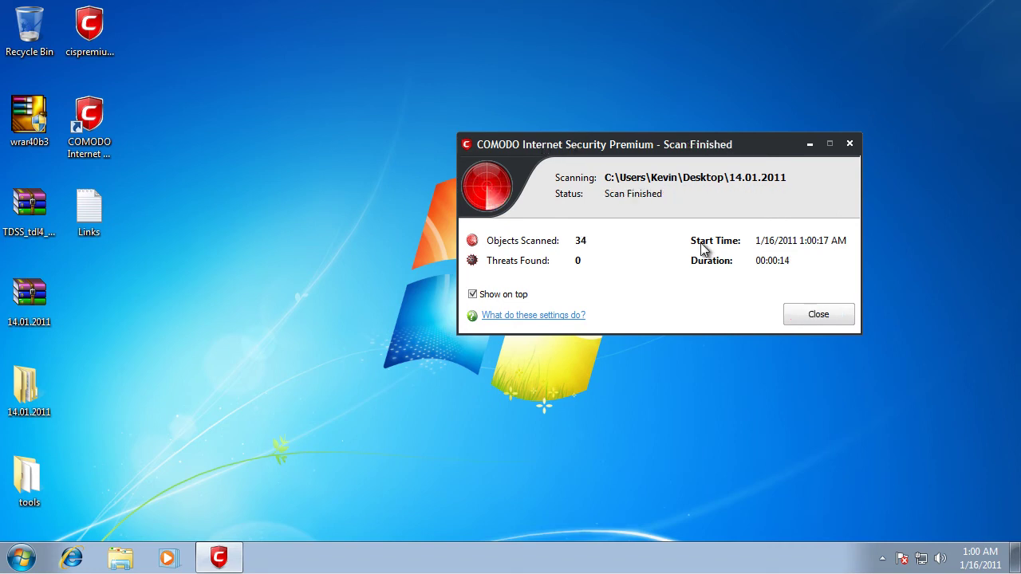
left_click(833, 315)
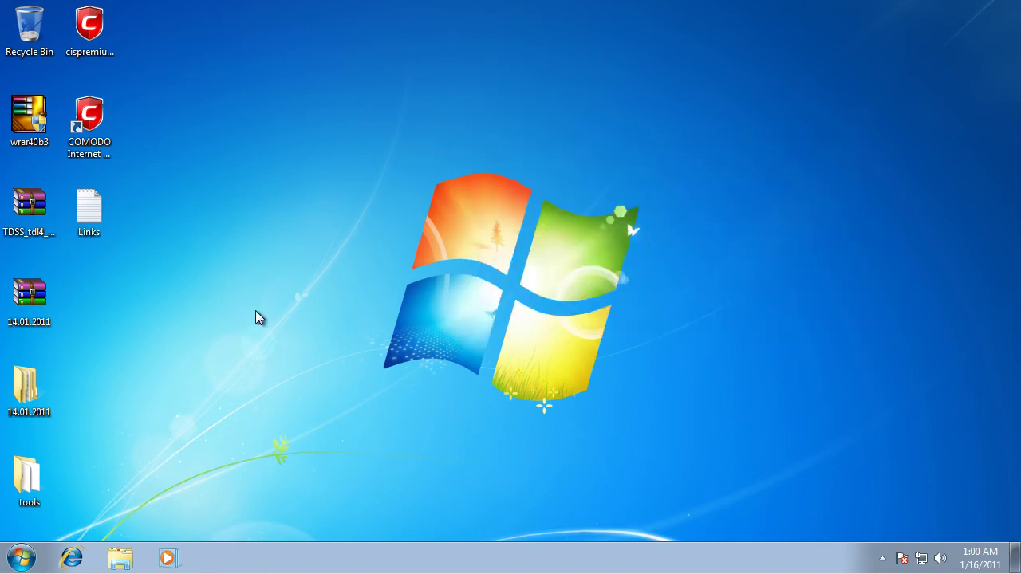
Step: Check the 14.01.2011 folder's Properties, noting it now holds 31 files
right_click(35, 389)
left_click(72, 370)
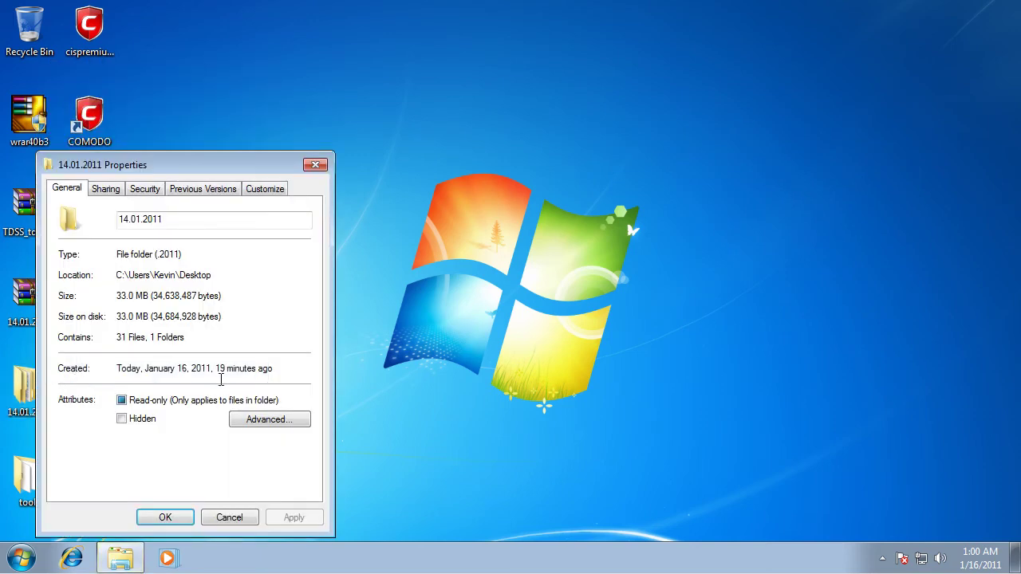
left_click_drag(147, 339, 112, 339)
left_click(203, 340)
left_click(232, 517)
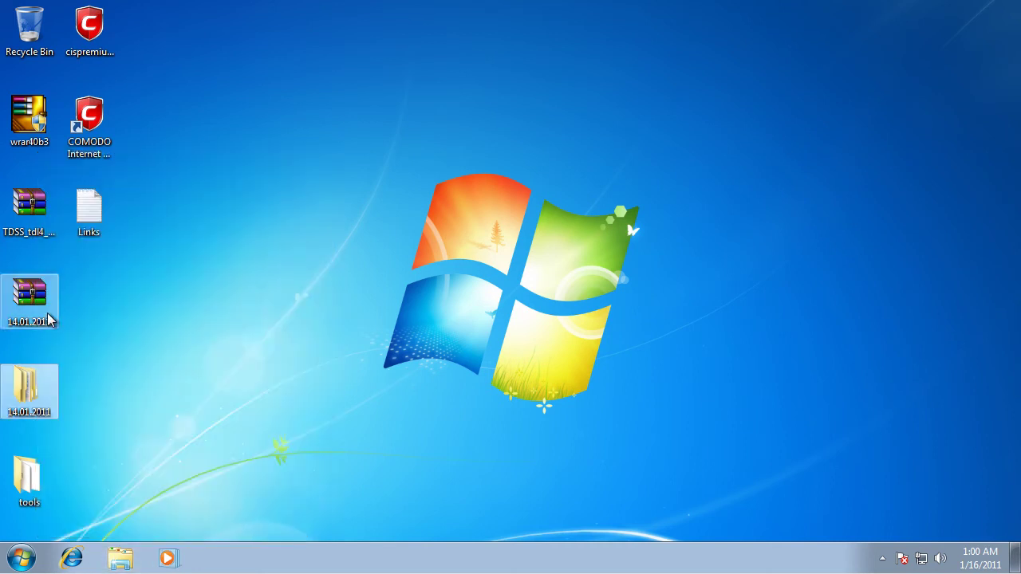
Step: Open 14.01.2011.7z with its password and browse the 122 files in its 14.01.2011 folder
right_click(49, 319)
double_click(33, 307)
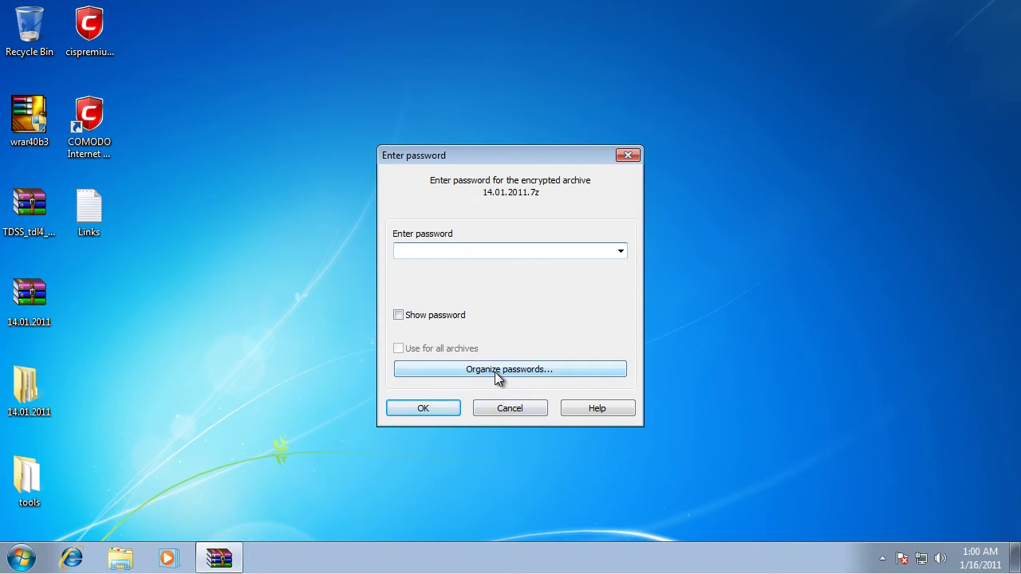
type("in")
key("Return")
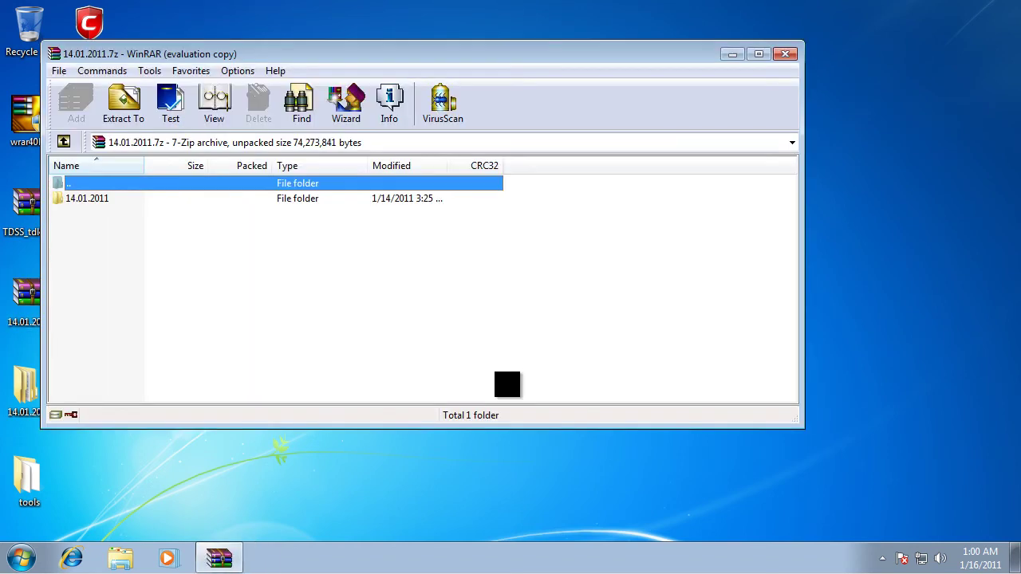
left_click(395, 198)
right_click(393, 201)
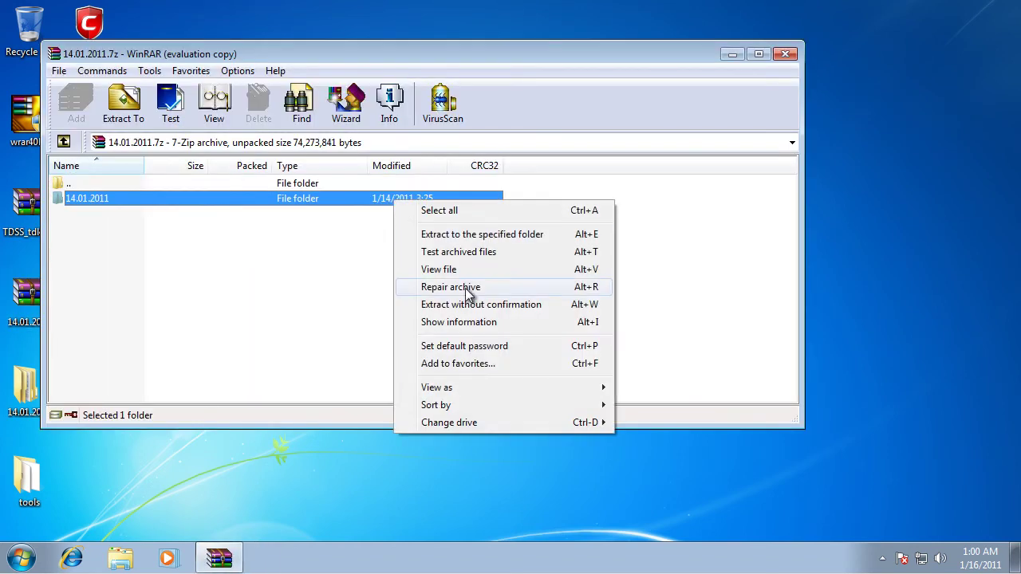
left_click(343, 205)
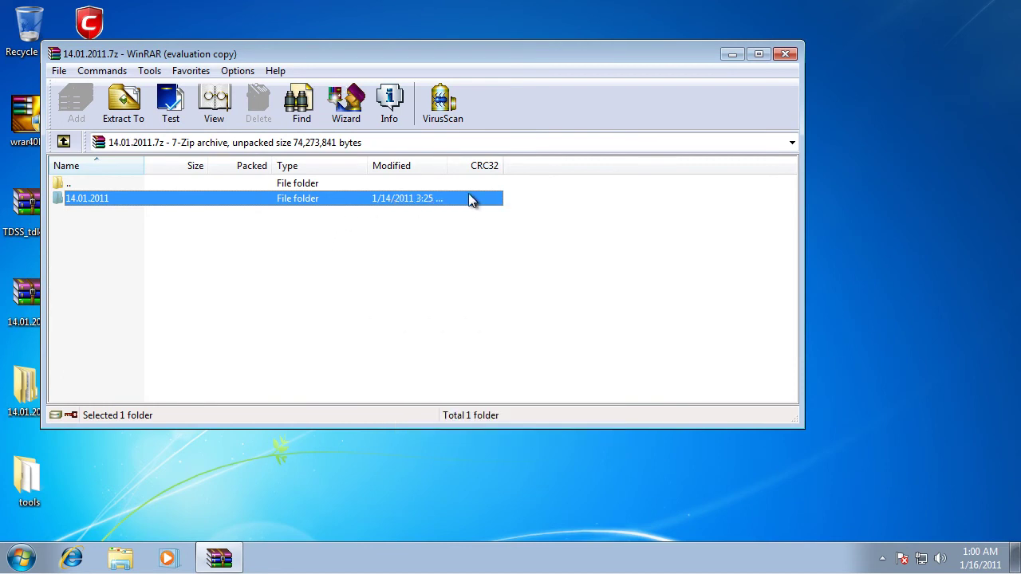
left_click_drag(447, 166, 480, 160)
double_click(380, 198)
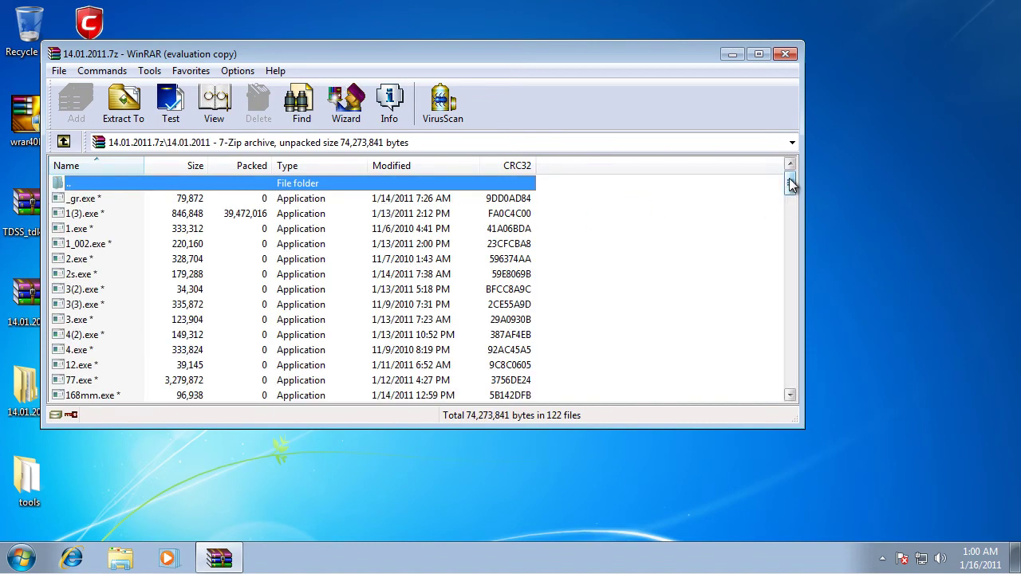
left_click_drag(790, 183, 809, 109)
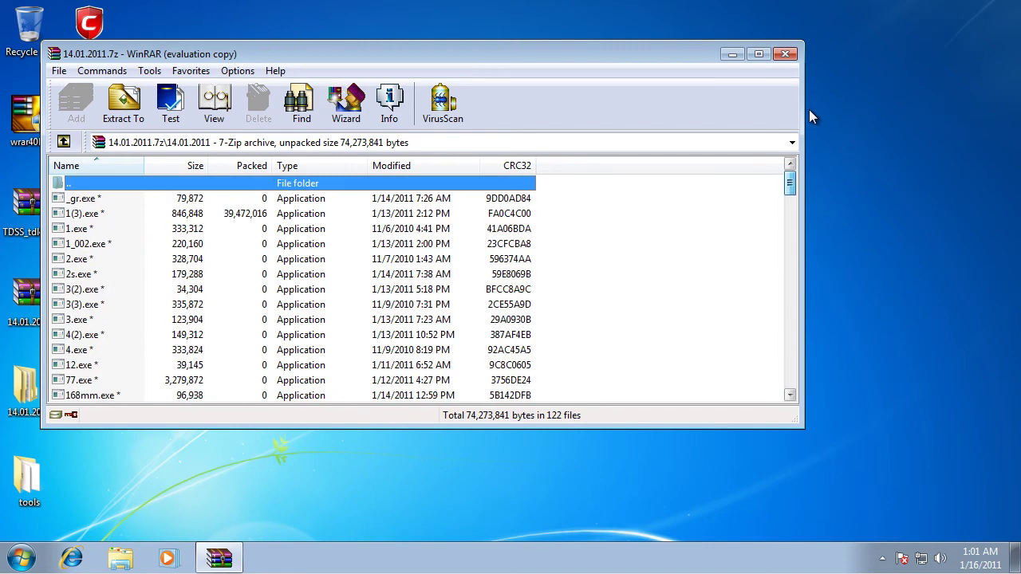
Step: Close WinRAR, launch Calculator, recheck the folder's 31 files, compute 122 − 31 = 91, and close Calculator
left_click(785, 55)
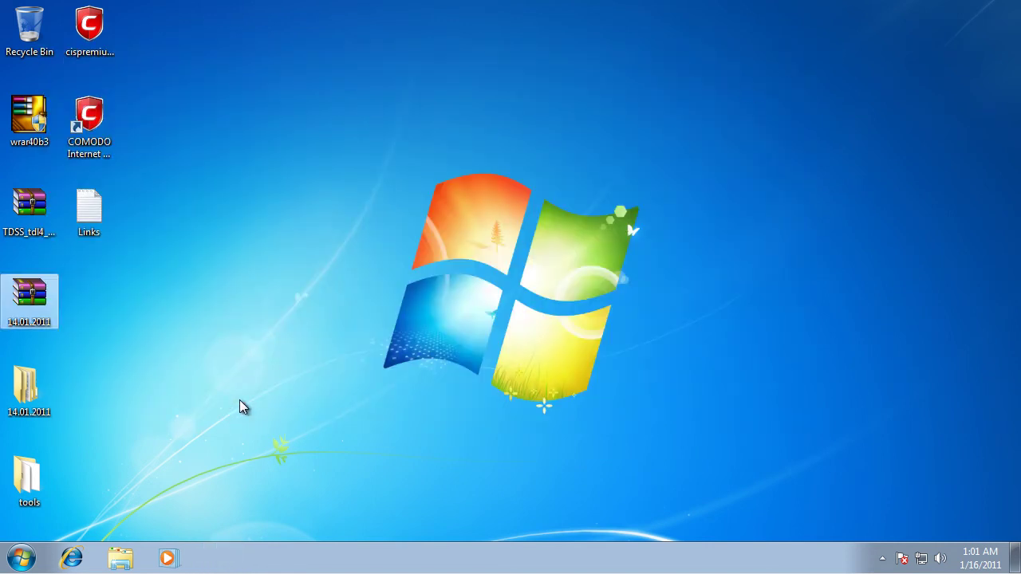
left_click(22, 557)
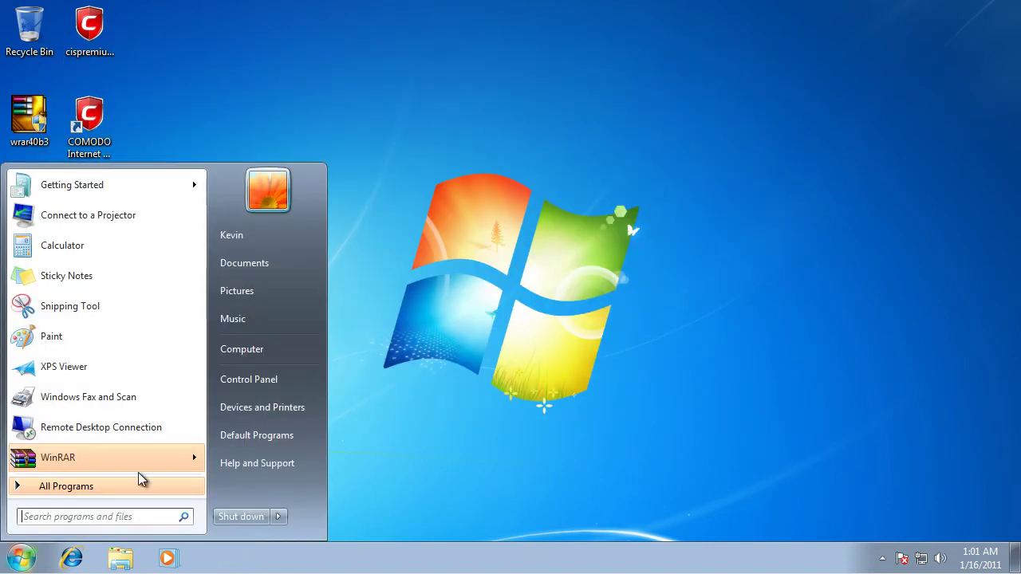
left_click(100, 247)
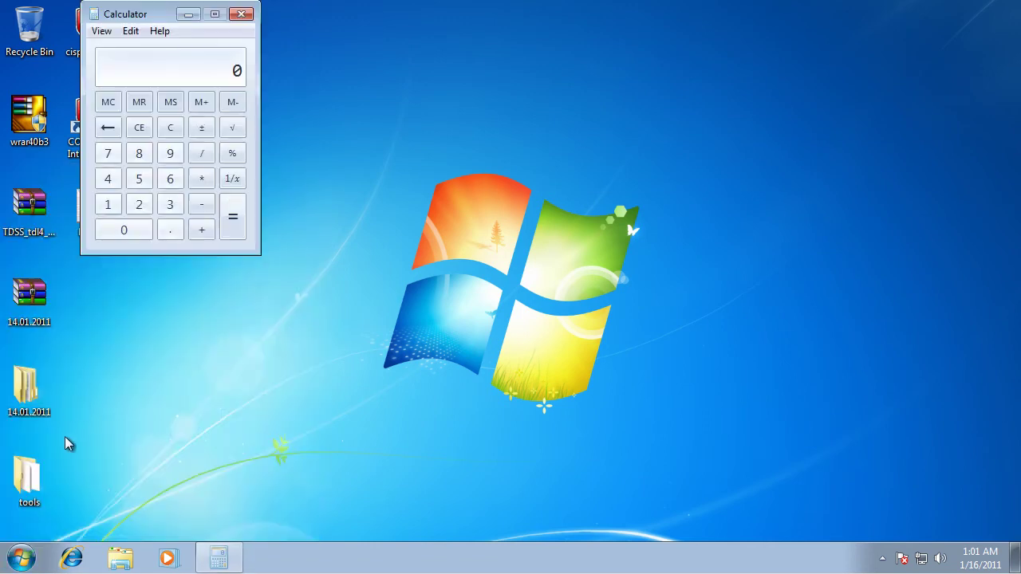
right_click(43, 387)
left_click(91, 376)
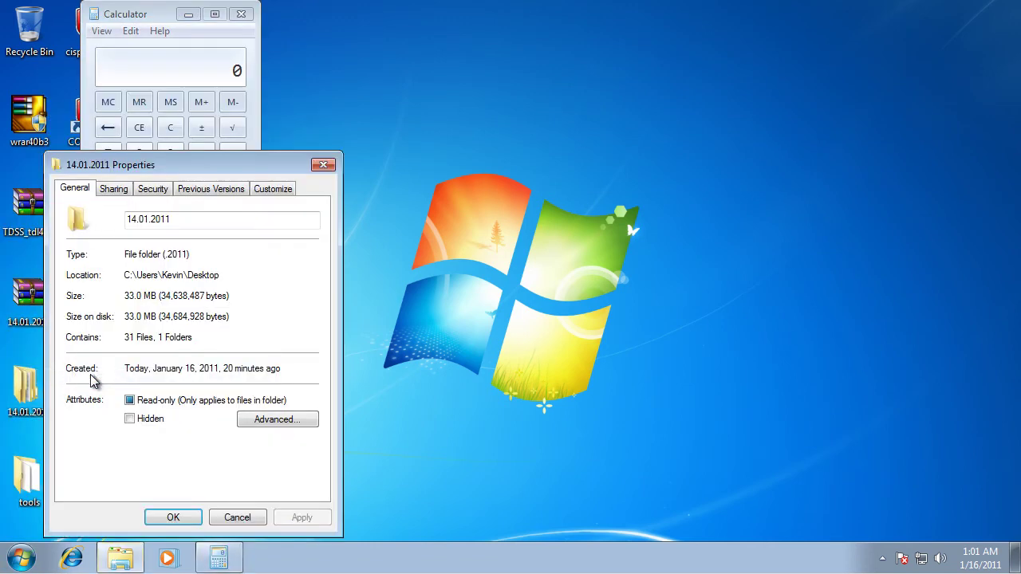
left_click(237, 515)
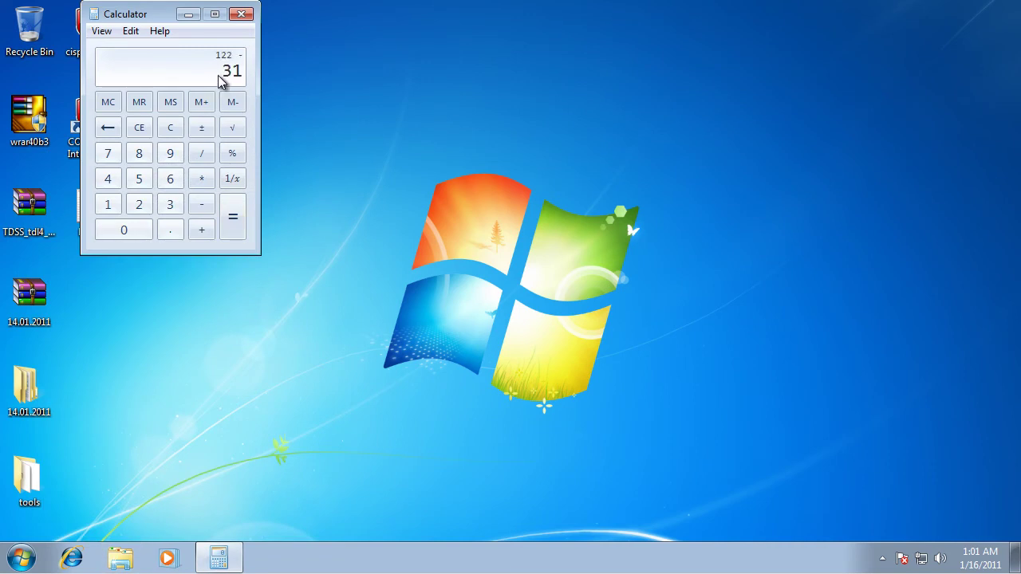
left_click(240, 14)
left_click_drag(294, 129, 550, 329)
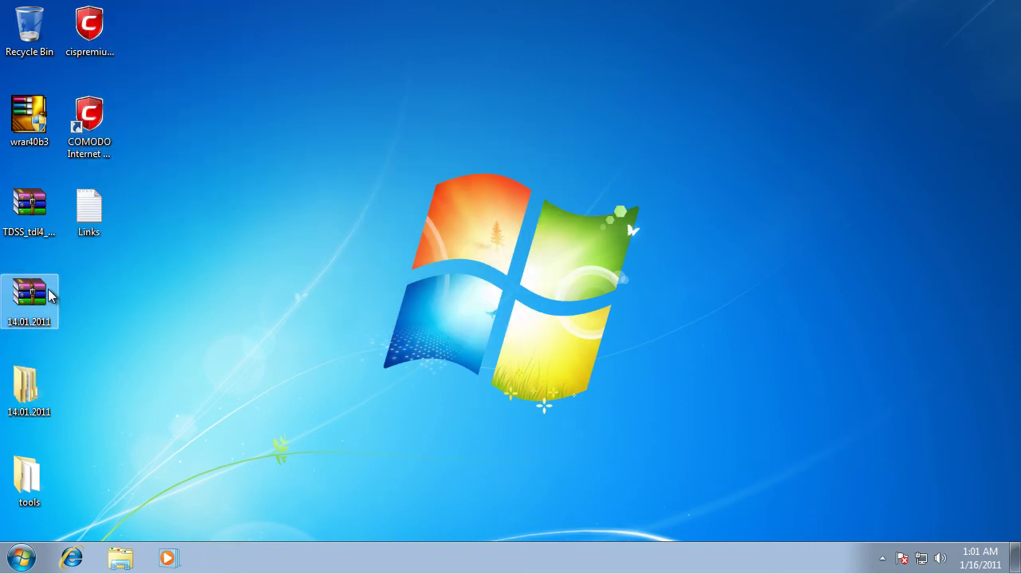
Step: Scan the TDSS_tdl4 archive with COMODO Antivirus, finding 0 threats in 2 objects, and close the results
right_click(38, 217)
left_click(131, 296)
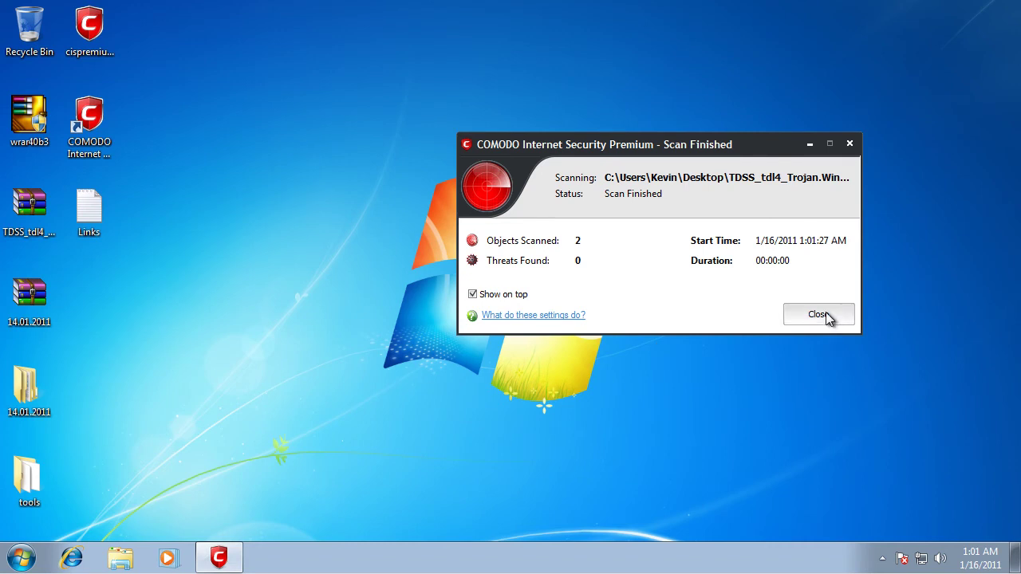
left_click(825, 317)
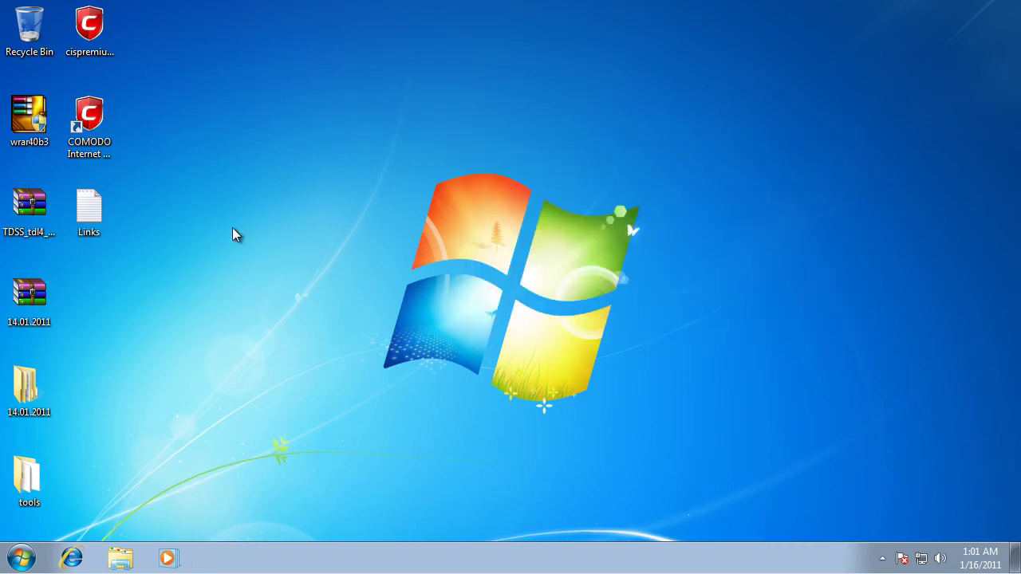
Step: Open Links.txt in Notepad, select the first sample malicious URL, and launch Internet Explorer
double_click(94, 209)
left_click_drag(338, 105, 64, 106)
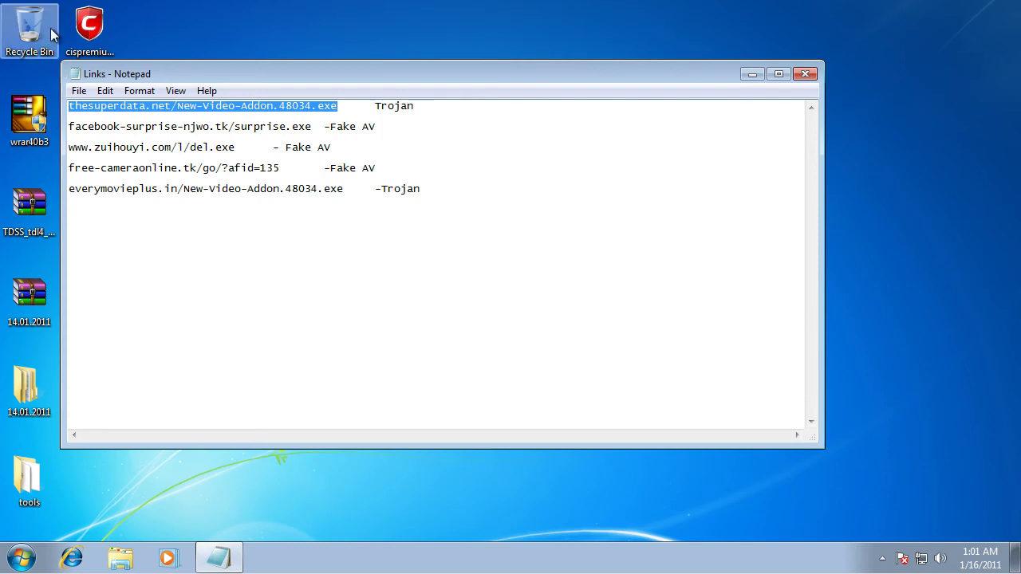
left_click(72, 556)
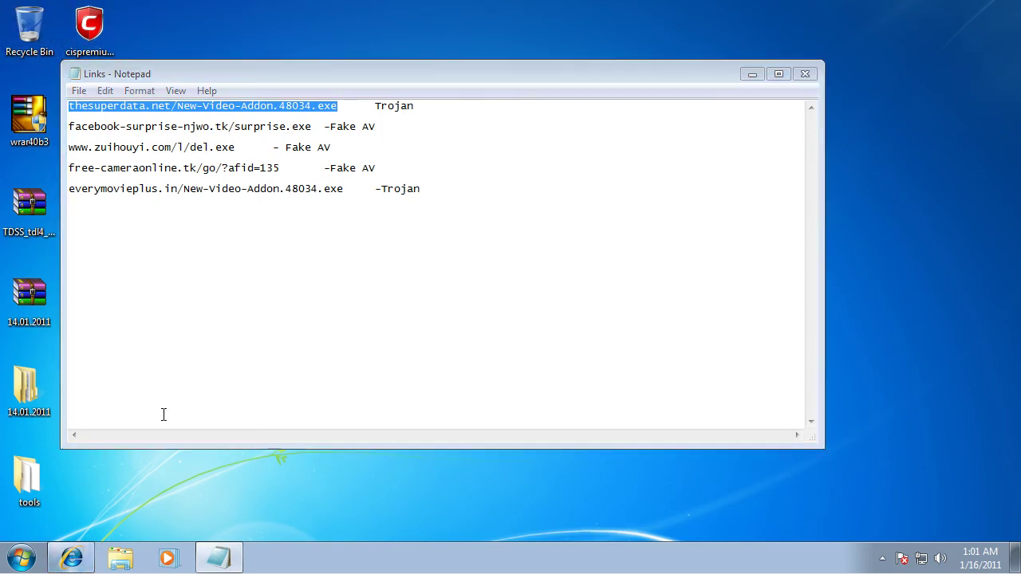
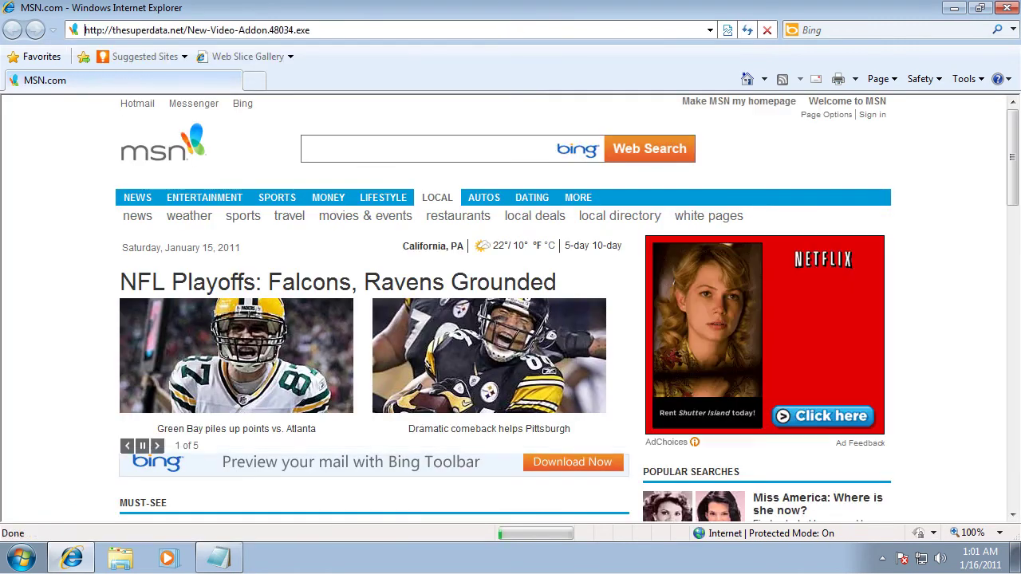
Step: Load the thesuperdata.net link, which Comodo reports missing, then select the facebook-surprise-njwo.tk/surprise.exe line
key("Return")
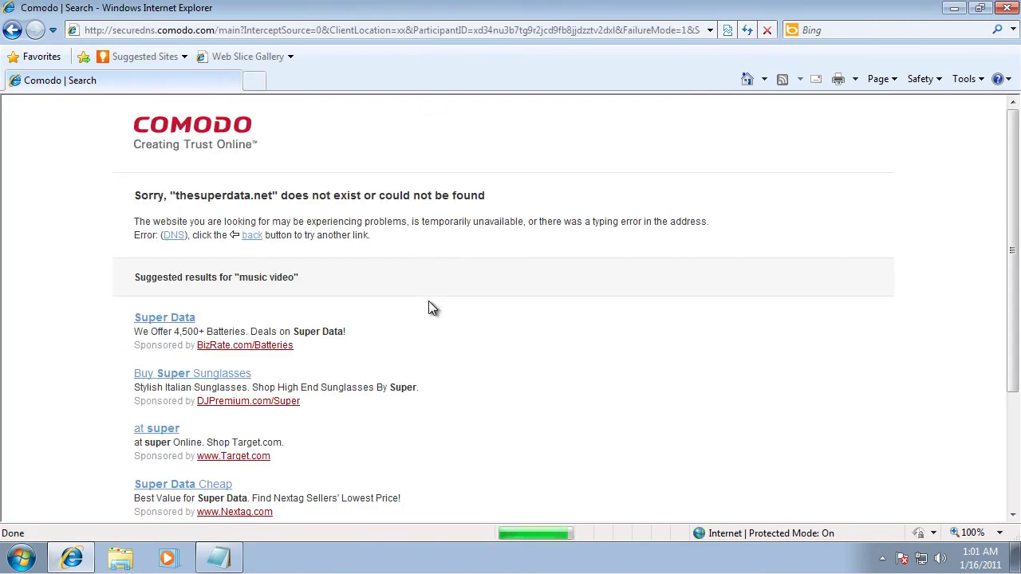
left_click(218, 556)
left_click_drag(313, 125, 28, 128)
key("ctrl+c")
Step: Load the facebook-surprise-njwo.tk/surprise.exe link in Internet Explorer and choose to run the download
left_click(186, 34)
key("ctrl+v")
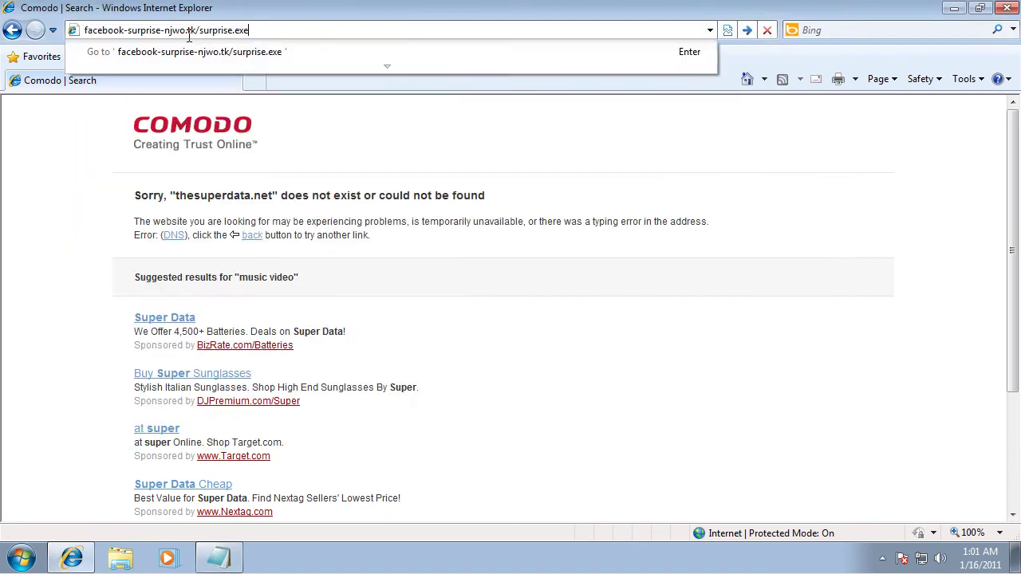
key("Return")
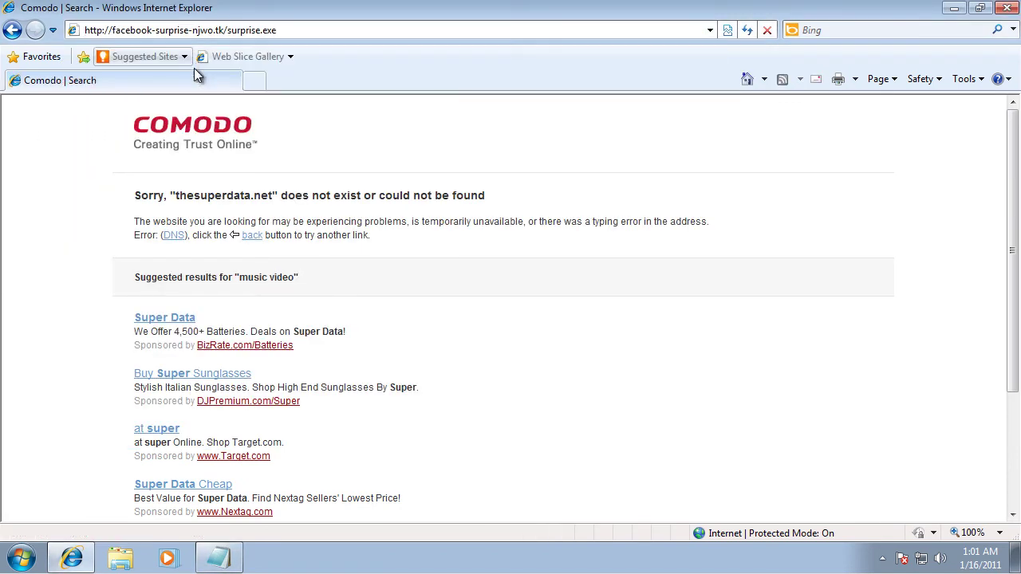
left_click(504, 294)
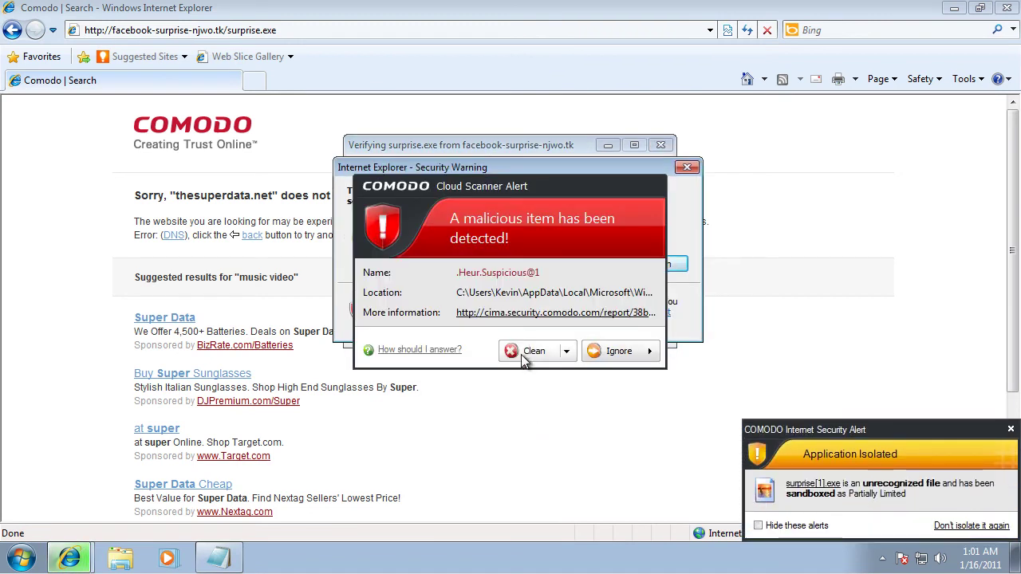
Step: Clean the detected item in Comodo's Cloud Scanner Alert, then run the unverified surprise.exe anyway
mouse_move(450, 186)
left_mouse_down()
mouse_move(539, 185)
mouse_move(451, 174)
left_mouse_up()
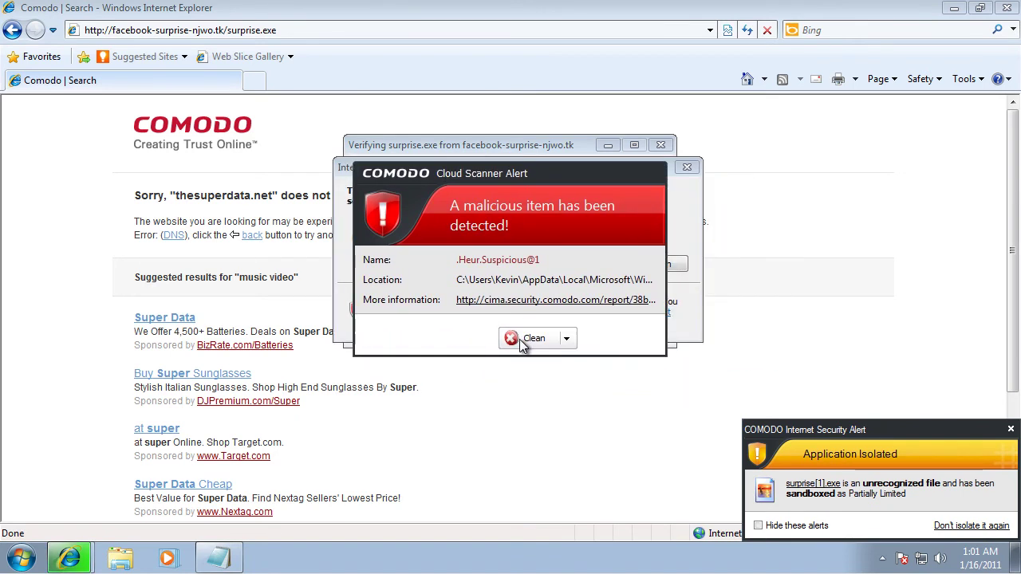
left_click(567, 339)
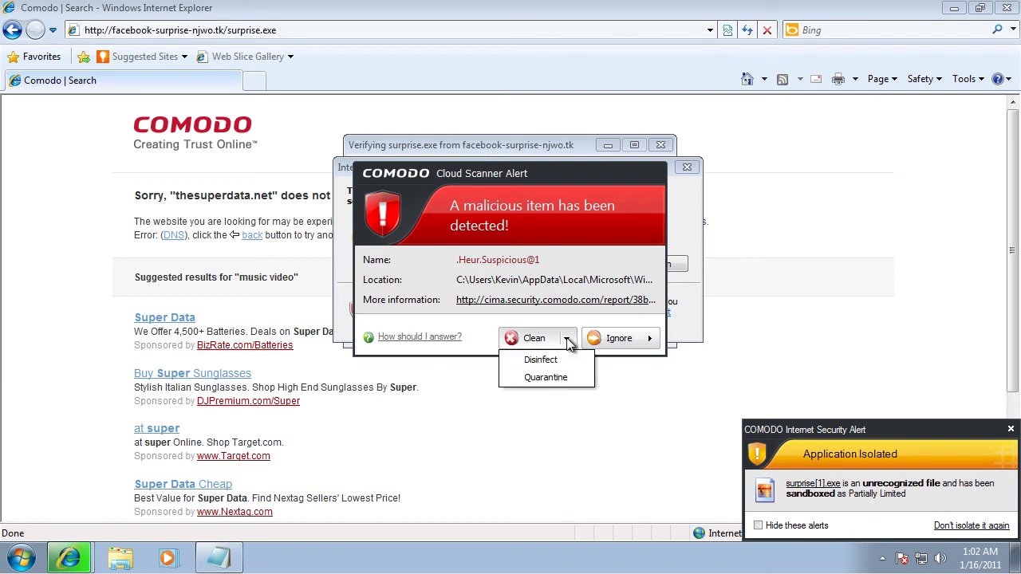
left_click(543, 336)
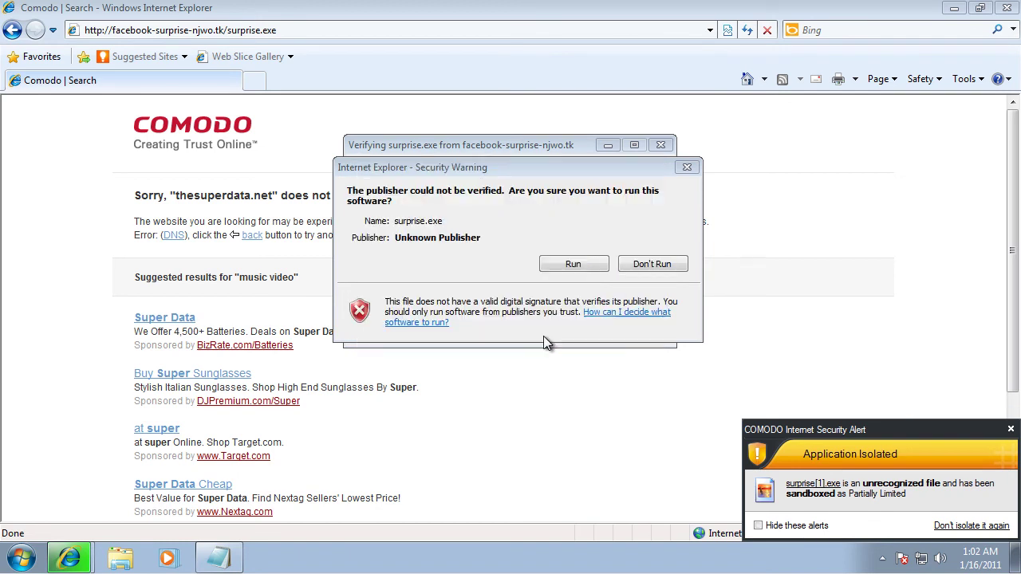
left_click(564, 268)
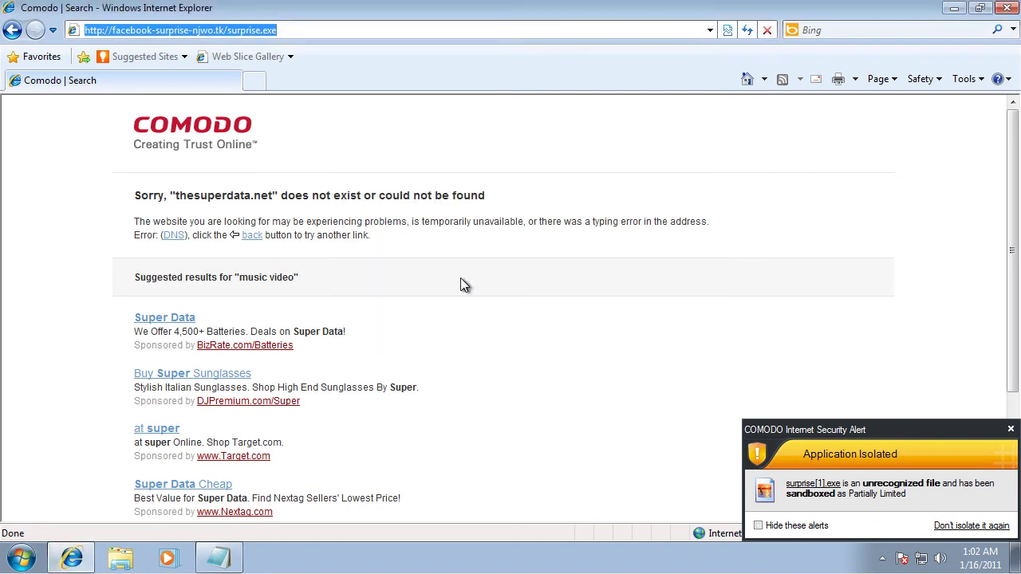
left_click(218, 557)
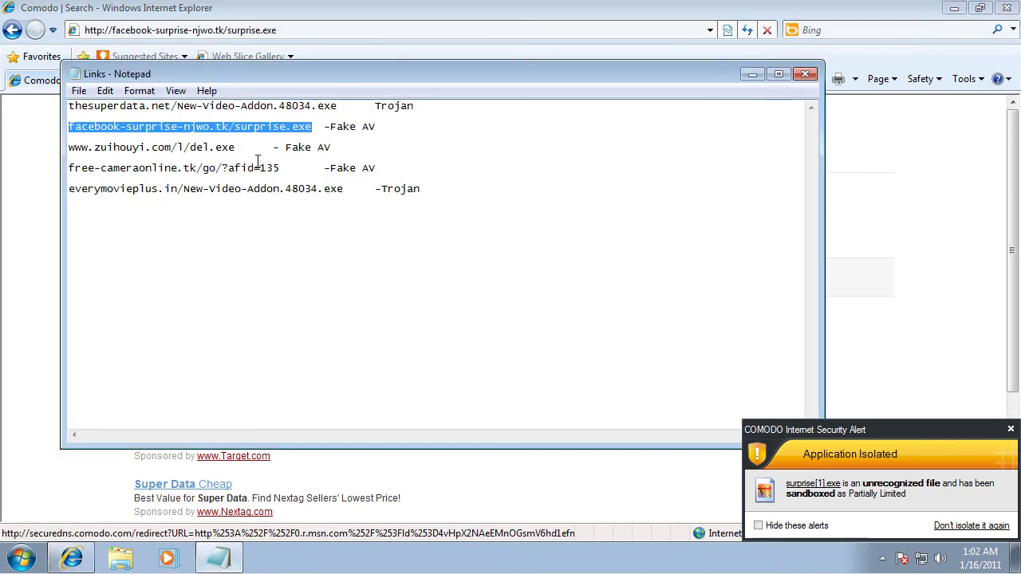
left_click_drag(236, 150, 52, 140)
key("ctrl+c")
left_click(271, 30)
left_click(268, 29)
key("ctrl+v")
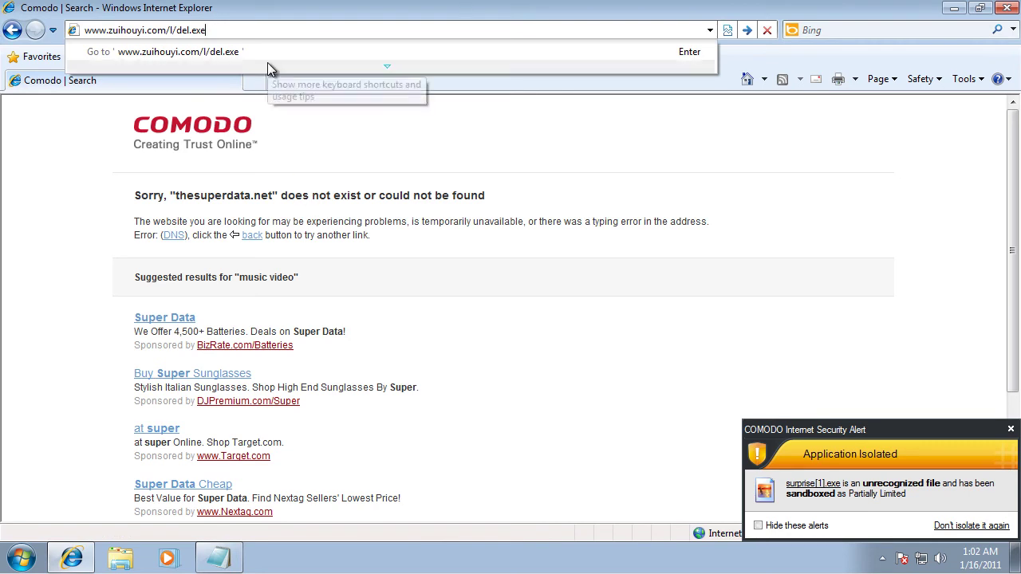
key("Return")
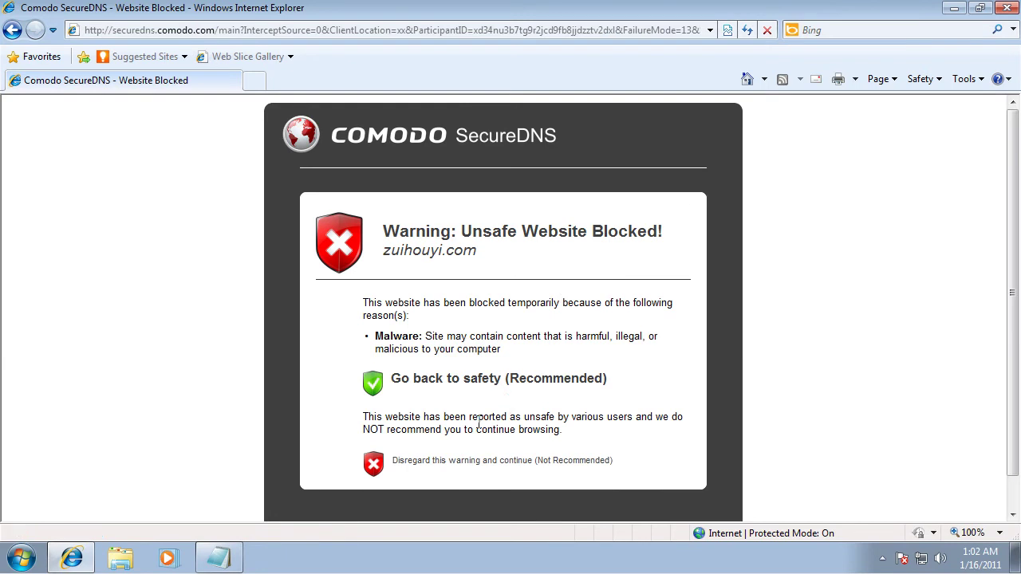
left_click(373, 464)
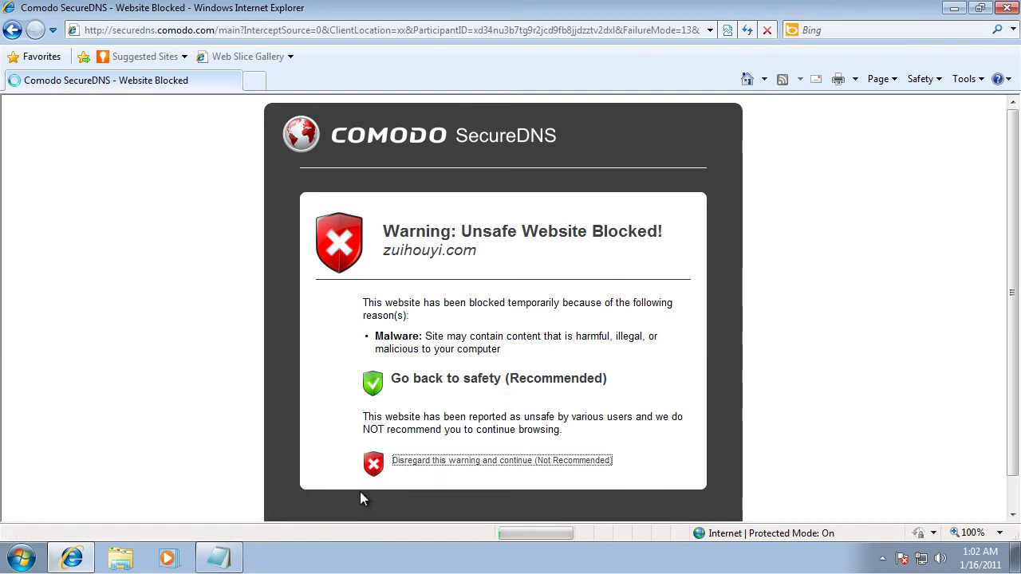
left_click(216, 556)
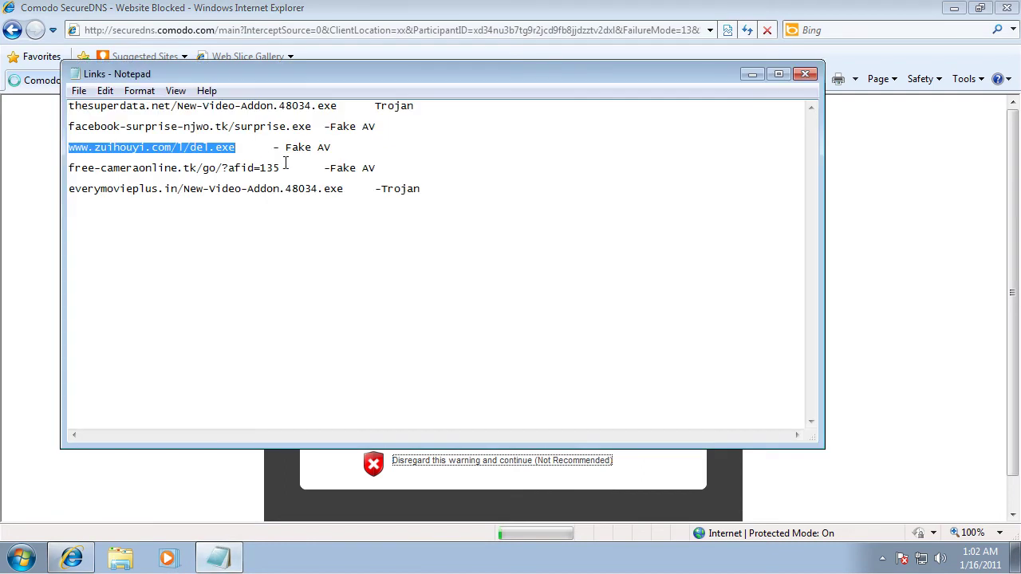
Step: Copy the free-cameraonline.tk/go/?afid=135 link from Notepad into Internet Explorer's address bar and load it
left_click_drag(288, 169, 10, 169)
key("ctrl+c")
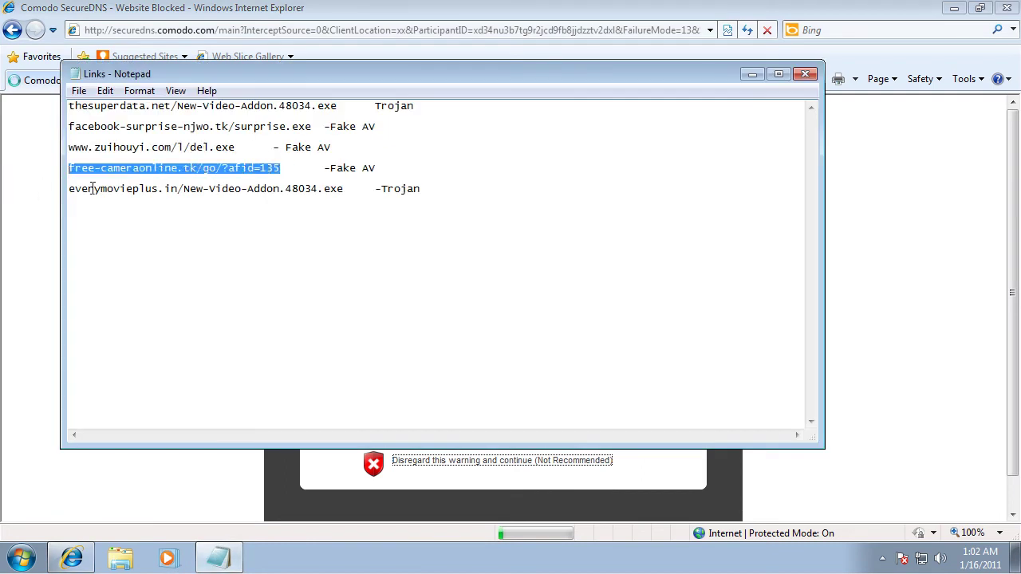
left_click(219, 18)
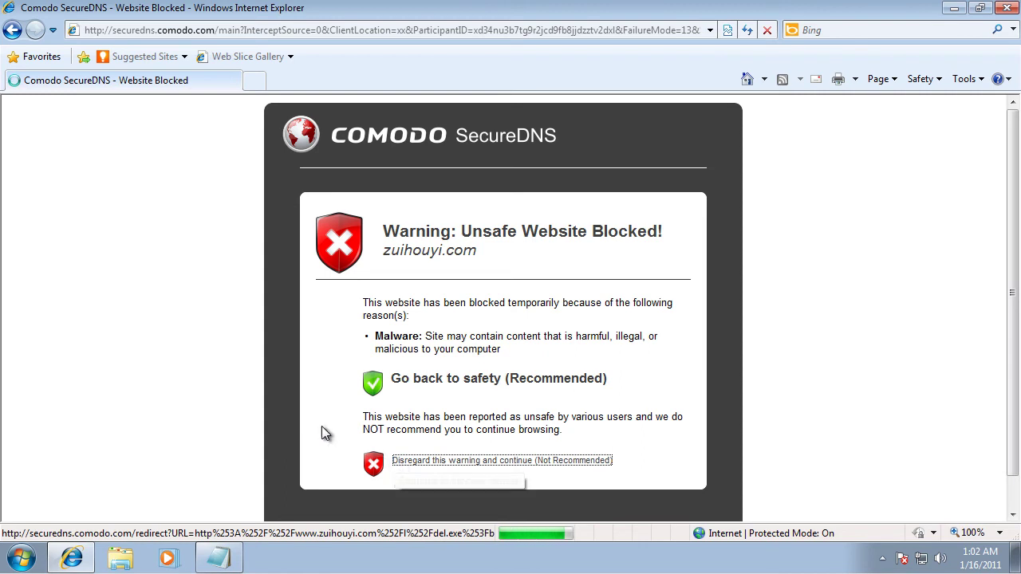
left_click(404, 30)
key("ctrl+v")
key("Return")
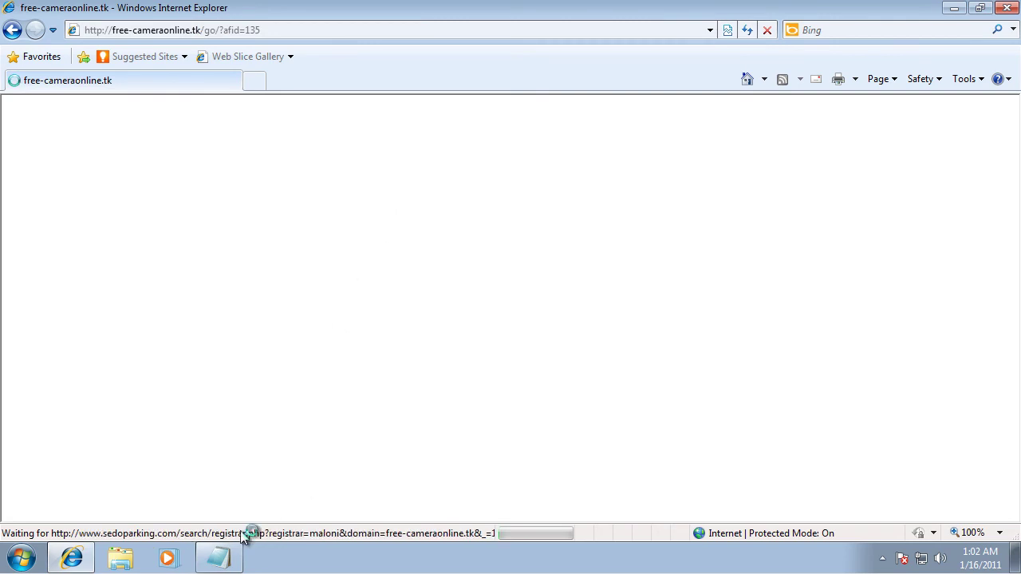
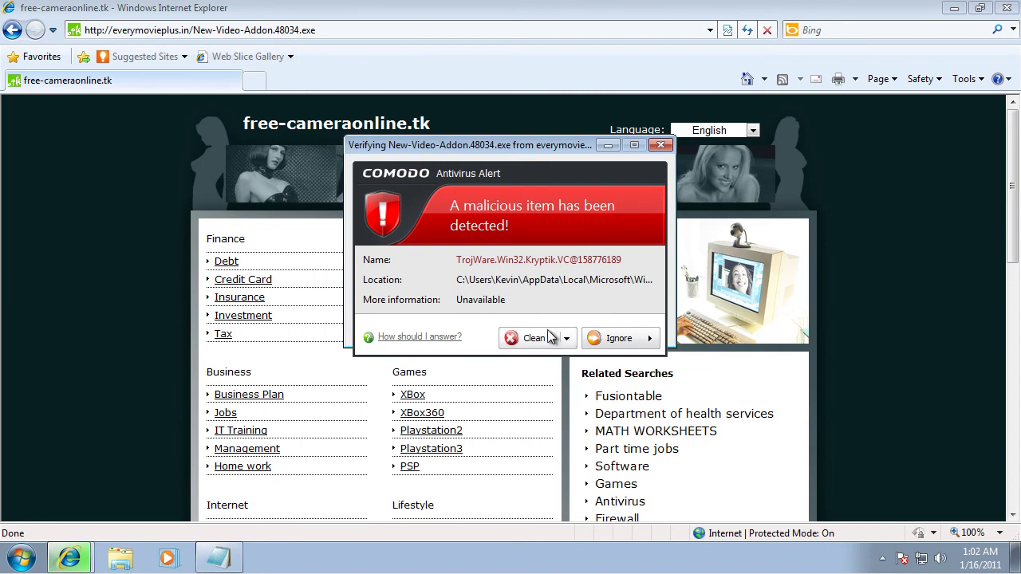
Step: Clean the detected trojan download and clear the half-typed browser address
left_click(533, 338)
left_click(352, 31)
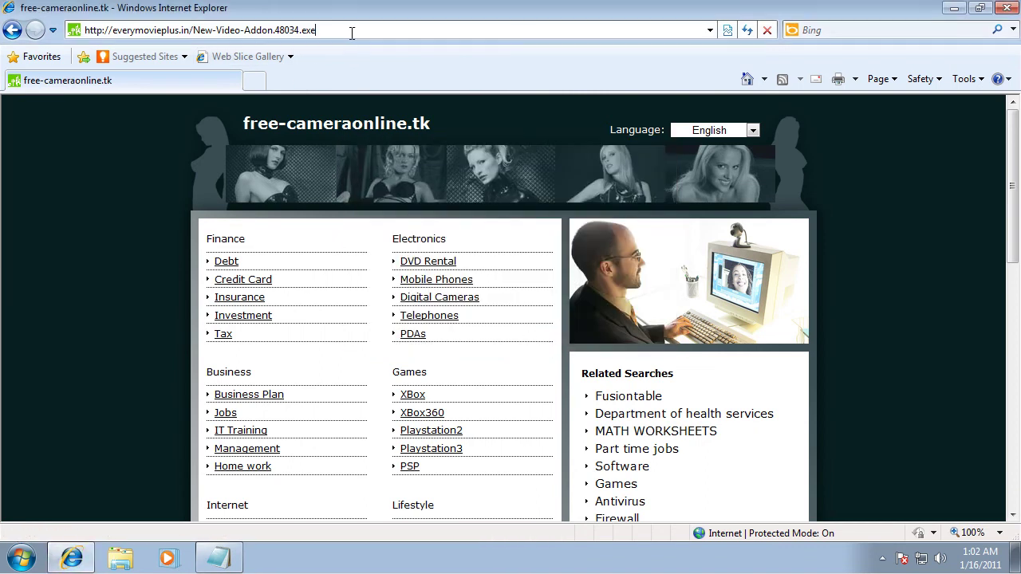
type("malwar")
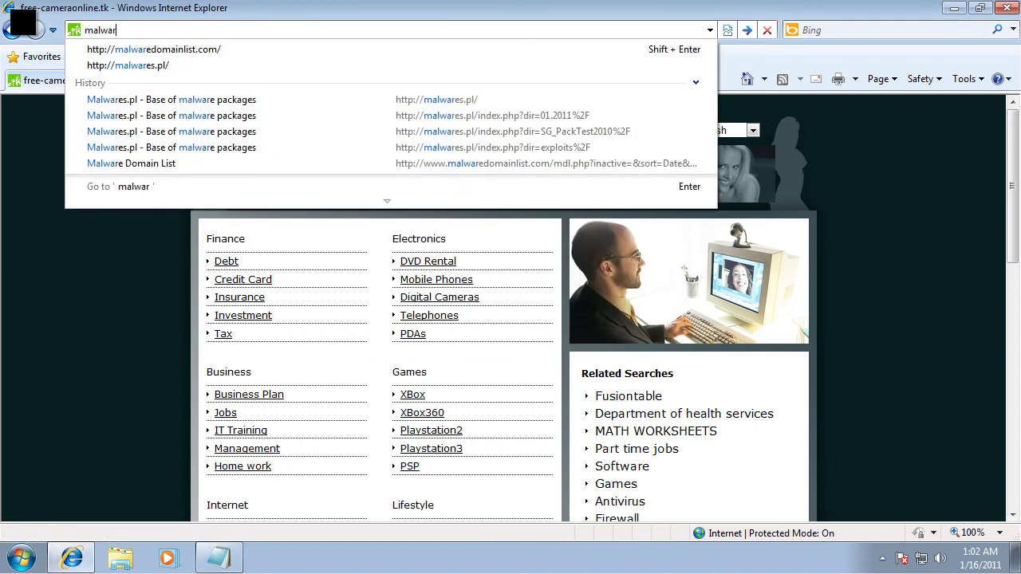
key("BackSpace")
key("BackSpace")
key("BackSpace")
key("BackSpace")
key("BackSpace")
key("BackSpace")
Step: Go to google.com, search for malc0de and open the Malc0de Database result
type("google.com")
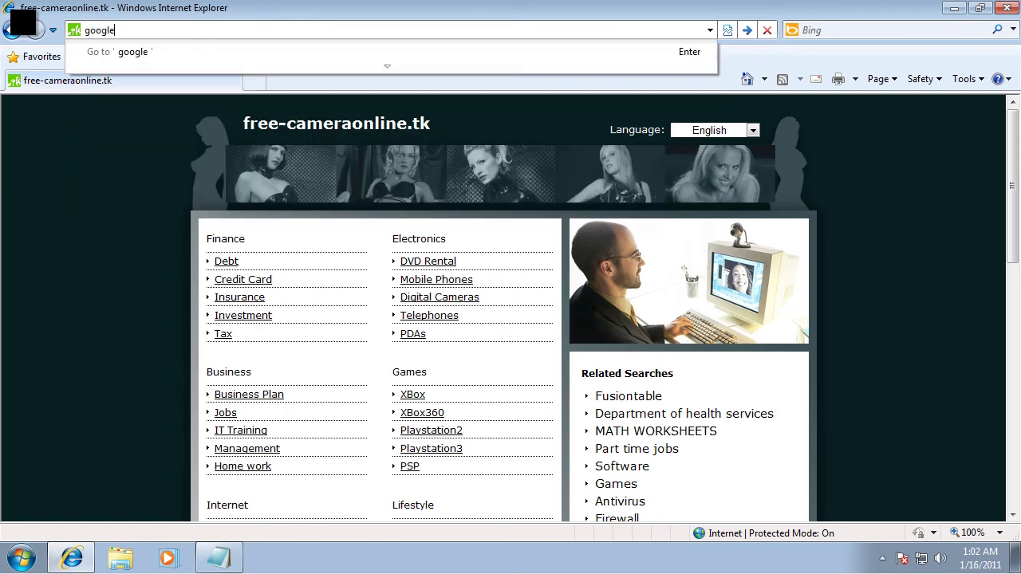
key("Return")
type("mal")
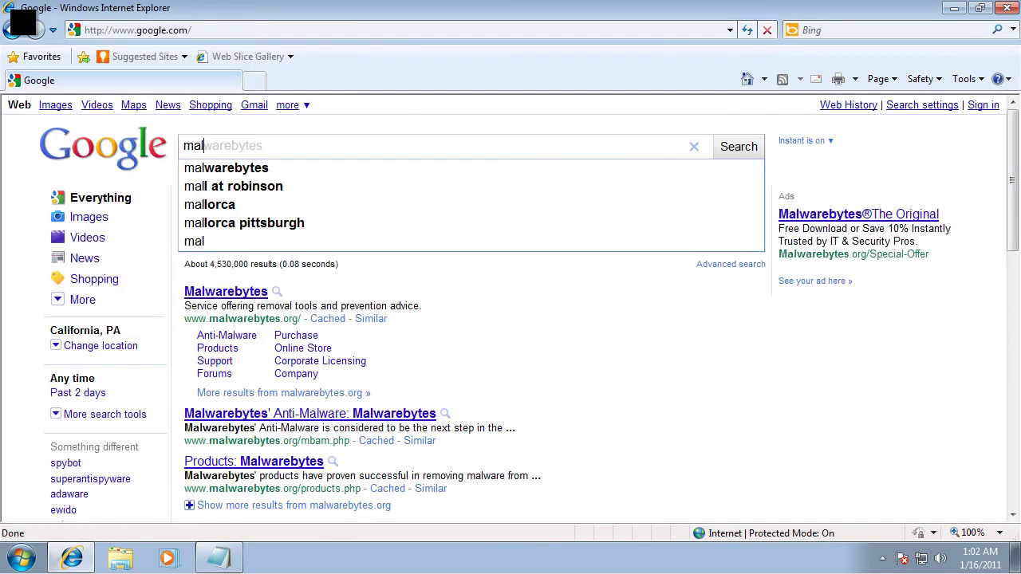
type("c0de")
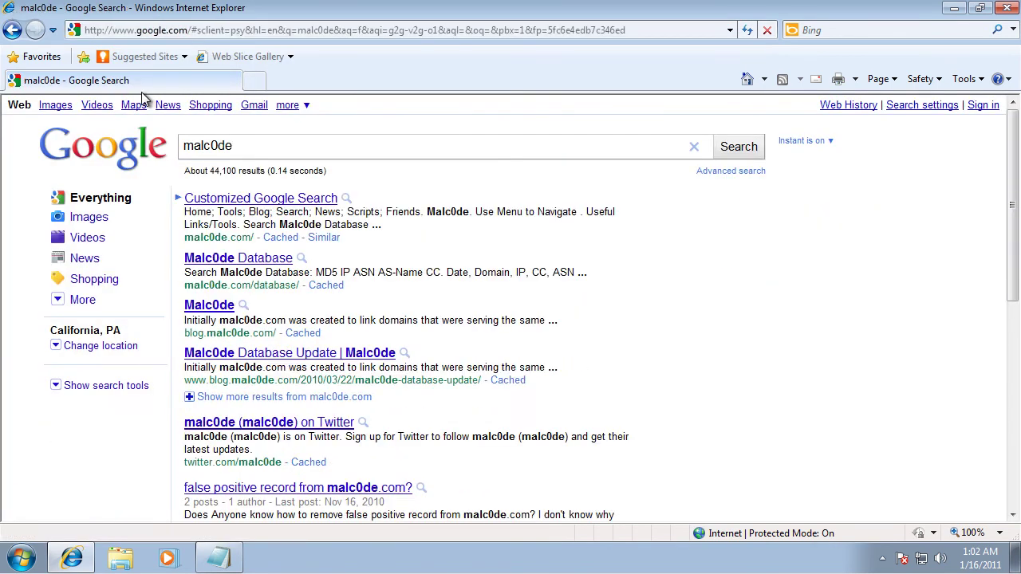
left_click(208, 261)
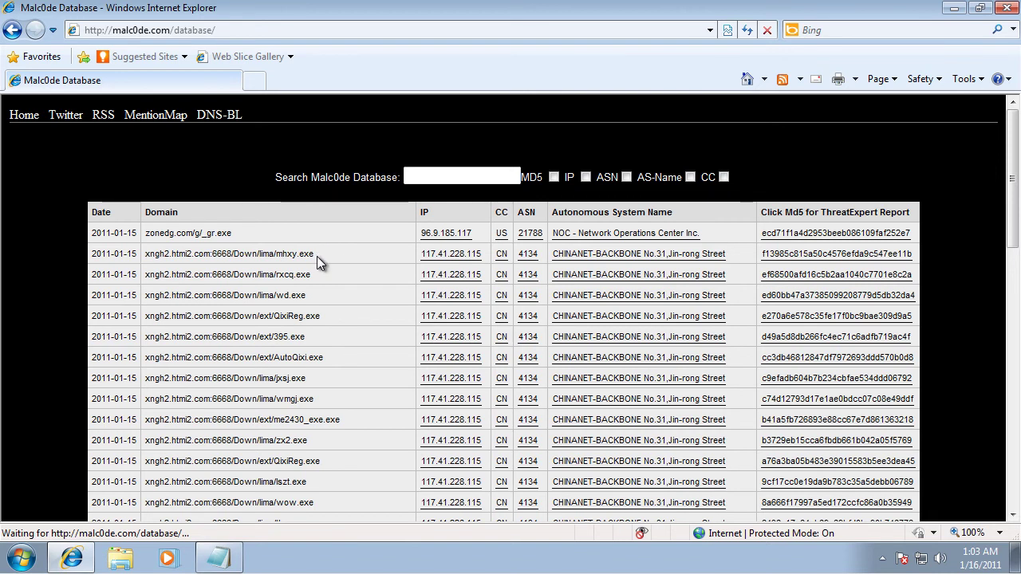
Step: Load the xiazaizhe.no-ip.org:3388/m/12.exe address from the list in a new tab
scroll(317, 256, "down", 3)
double_click(272, 261)
scroll(295, 328, "down", 10)
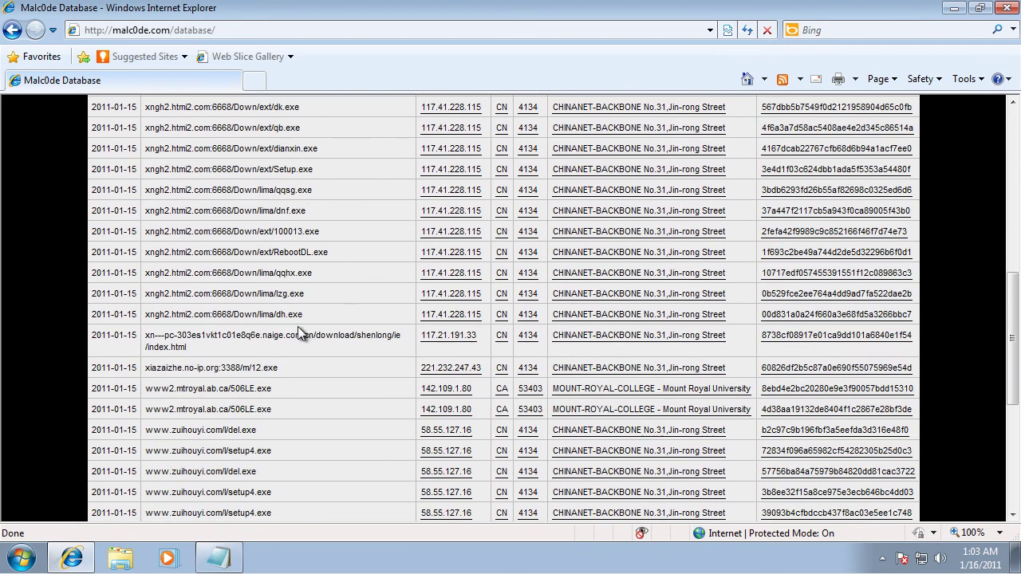
left_click_drag(285, 371, 139, 377)
key("ctrl+c")
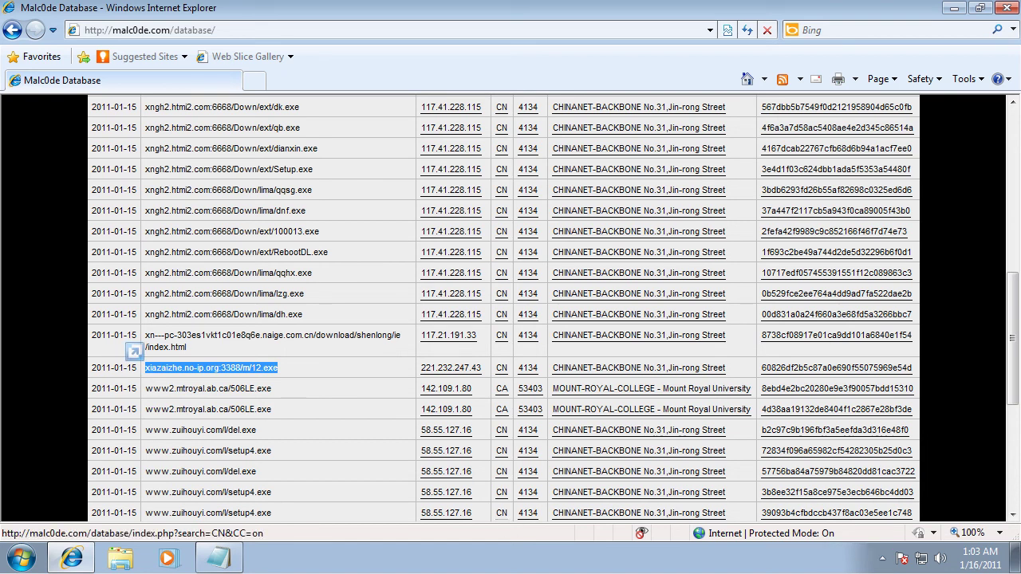
left_click(884, 561)
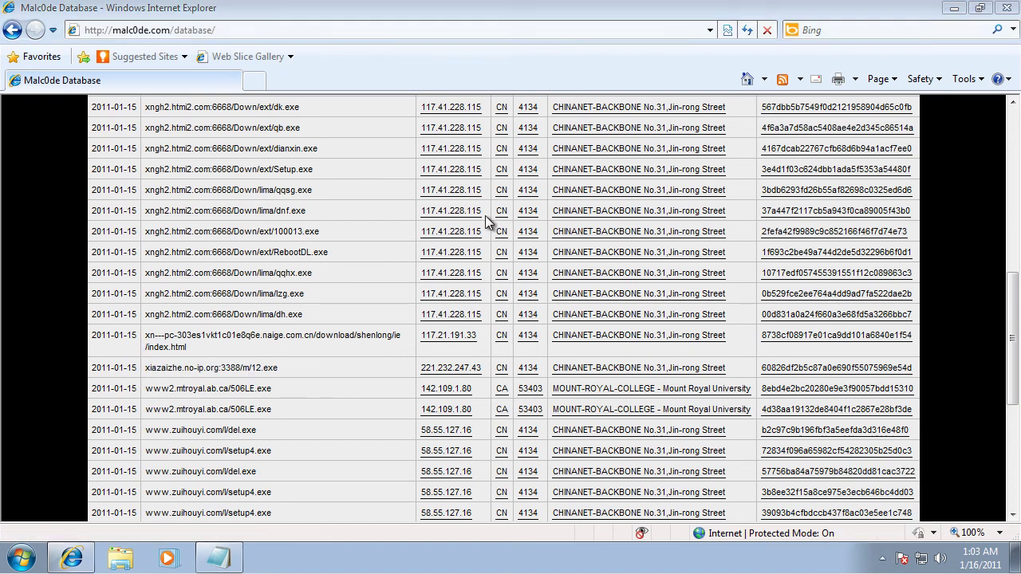
left_click(253, 81)
key("ctrl+v")
key("Return")
Step: Load zonedg.com/g/_gr.exe in the second tab, run it, and clean the detected backdoor
left_click(139, 83)
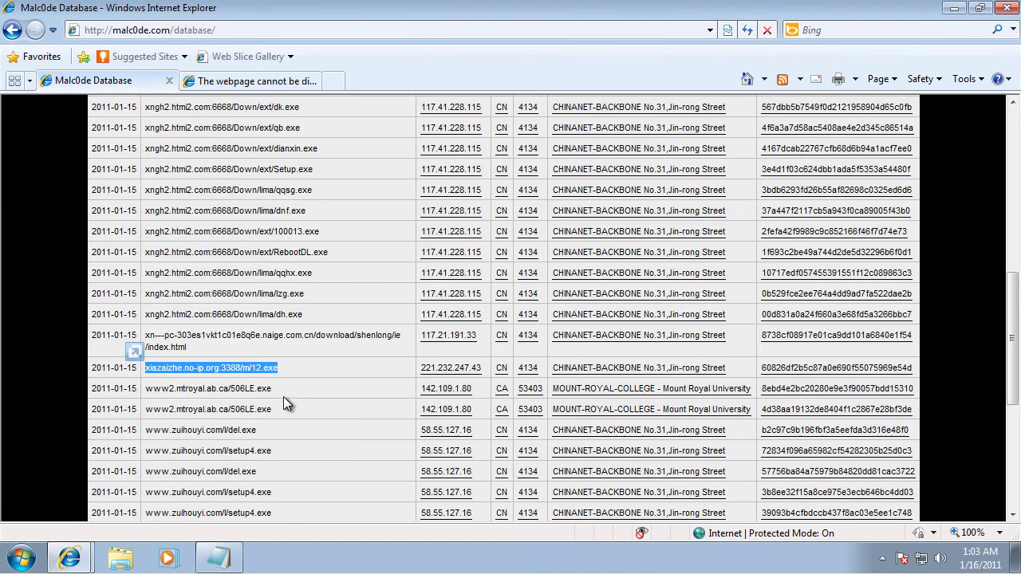
scroll(283, 399, "up", 10)
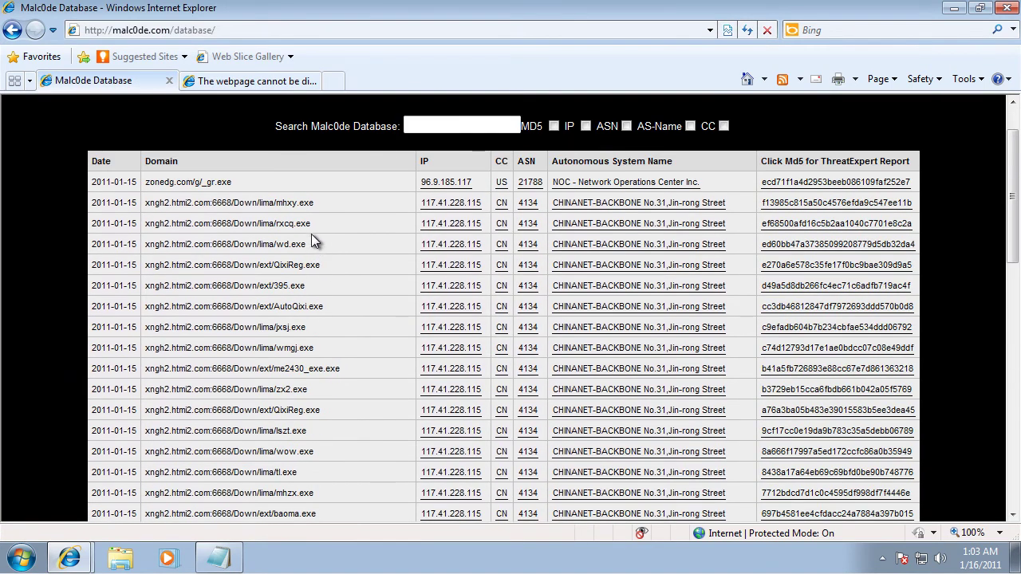
left_click_drag(231, 182, 143, 183)
key("ctrl+c")
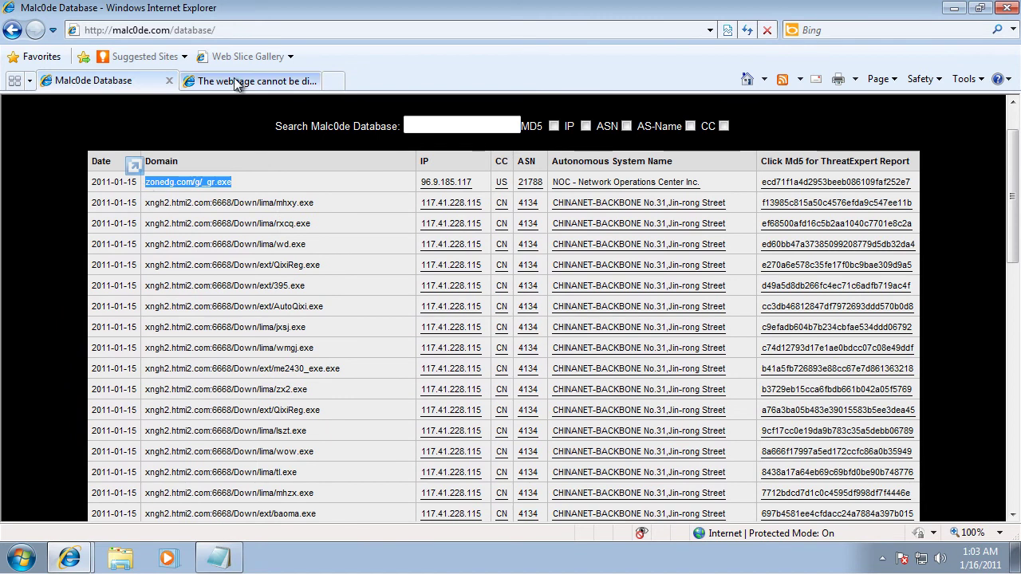
key("ctrl+Tab")
left_click(261, 30)
key("ctrl+v")
key("Return")
left_click(419, 287)
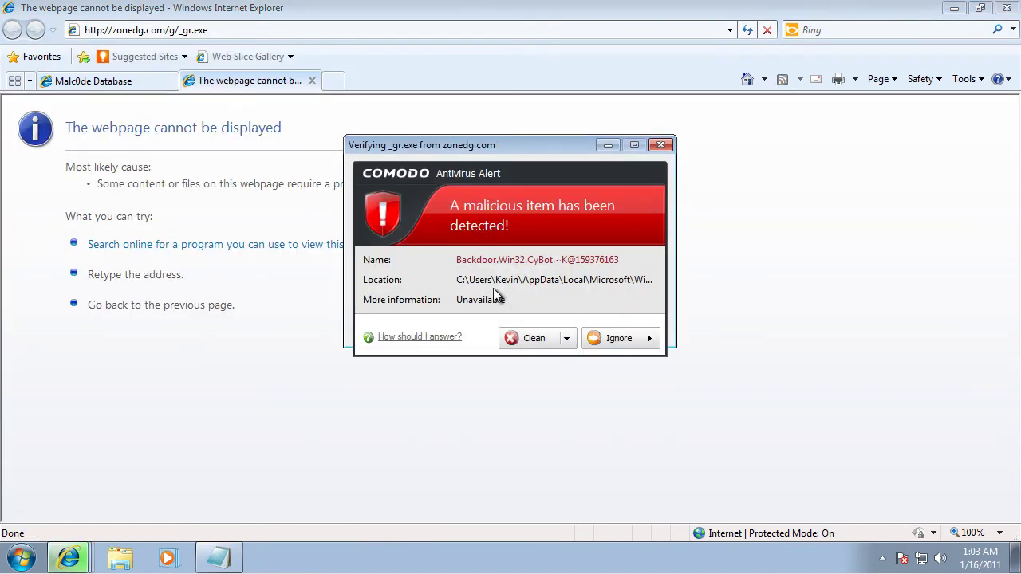
left_click(535, 338)
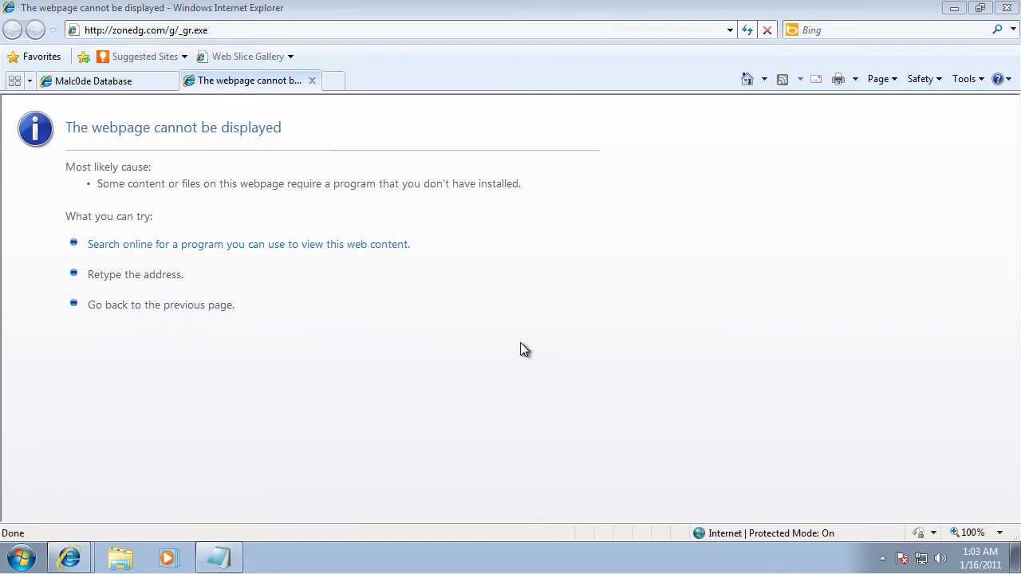
left_click(144, 89)
Step: Load the mhxy.exe and rxcq.exe malware addresses in the second tab
left_click_drag(315, 202, 146, 209)
key("ctrl+c")
left_click(243, 81)
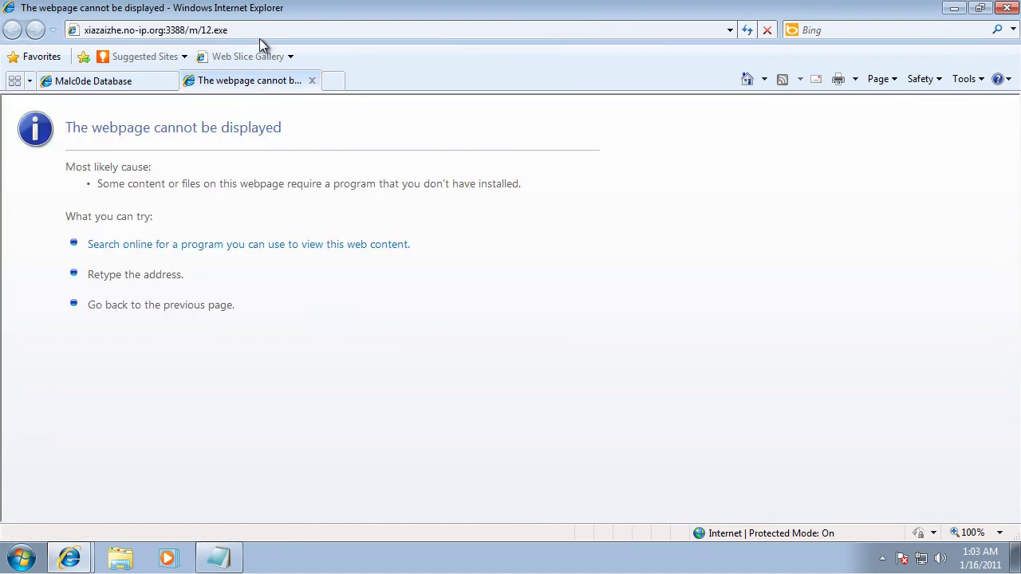
left_click(259, 37)
key("ctrl+v")
key("Return")
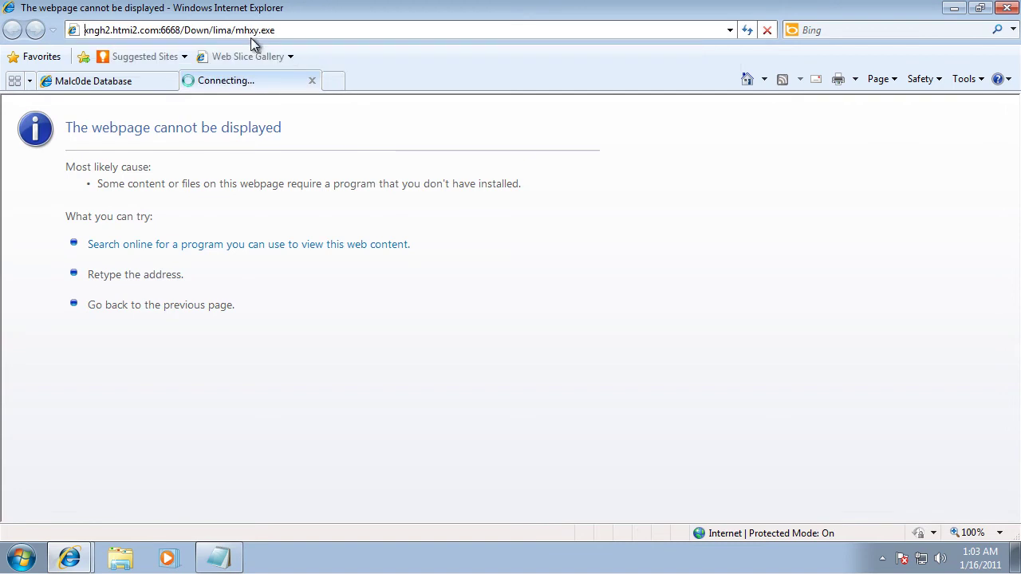
left_click(166, 93)
left_click_drag(312, 224, 157, 224)
key("ctrl+c")
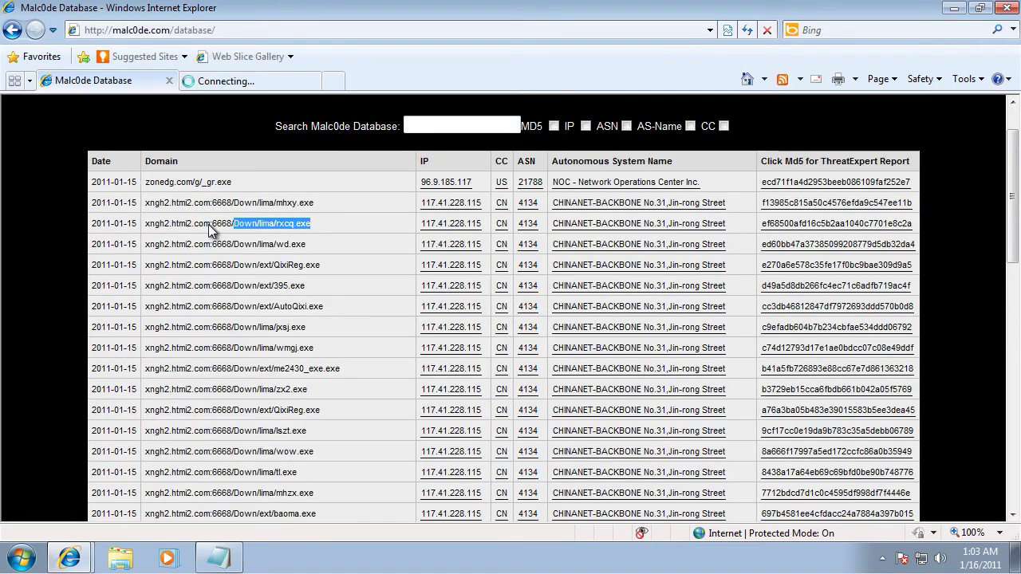
left_click(243, 78)
left_click(256, 32)
key("ctrl+v")
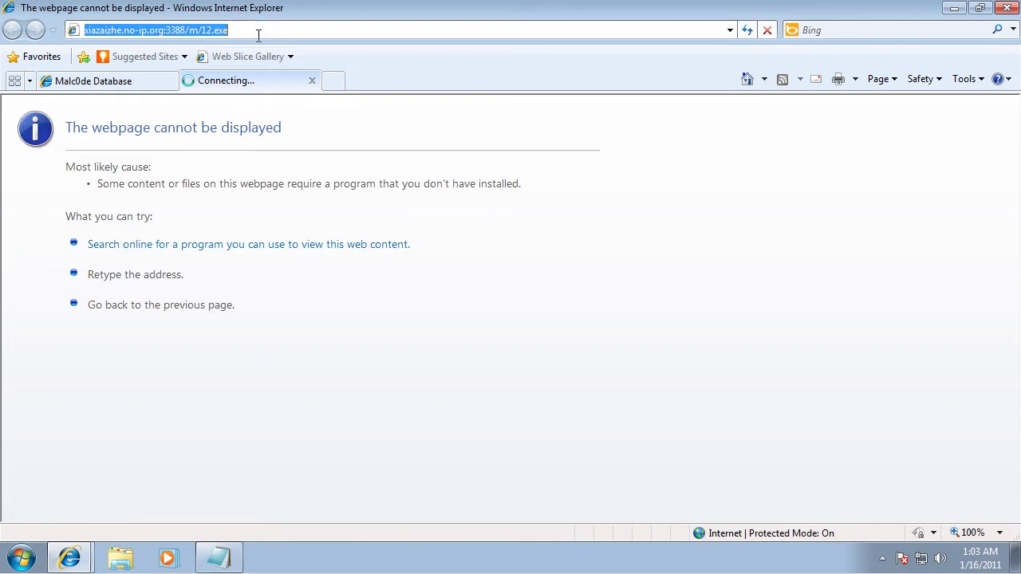
key("Return")
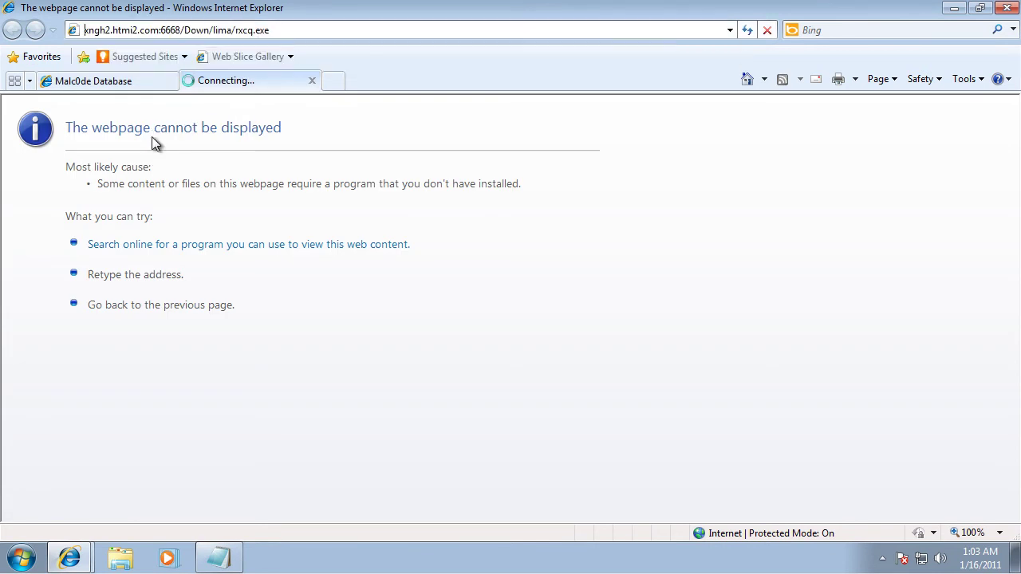
left_click(136, 85)
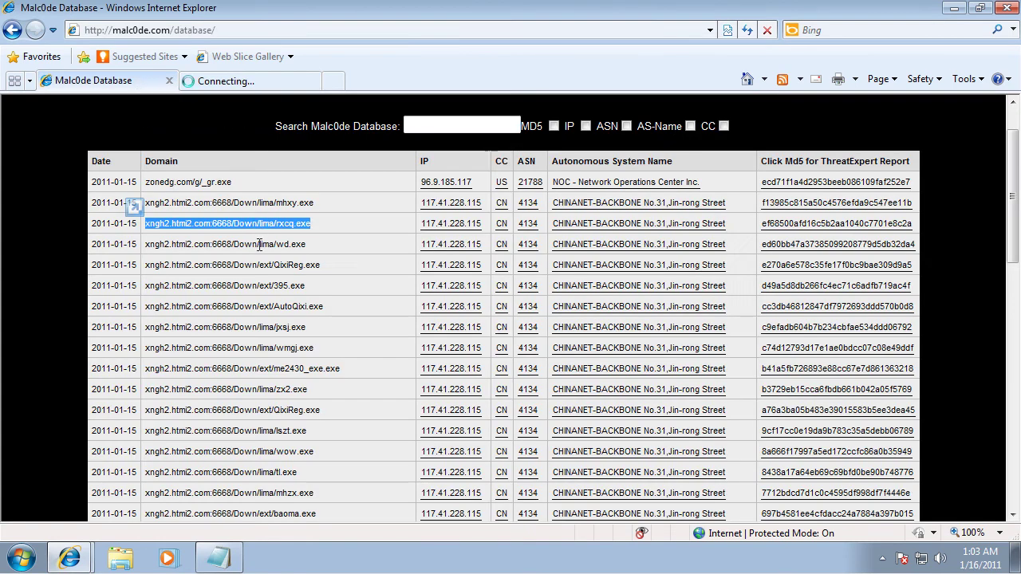
Step: Select the wd.exe address, then scroll down and select the spykingpcspy.exe address
left_click_drag(317, 250, 156, 247)
left_click(275, 77)
left_click(275, 35)
left_click(150, 82)
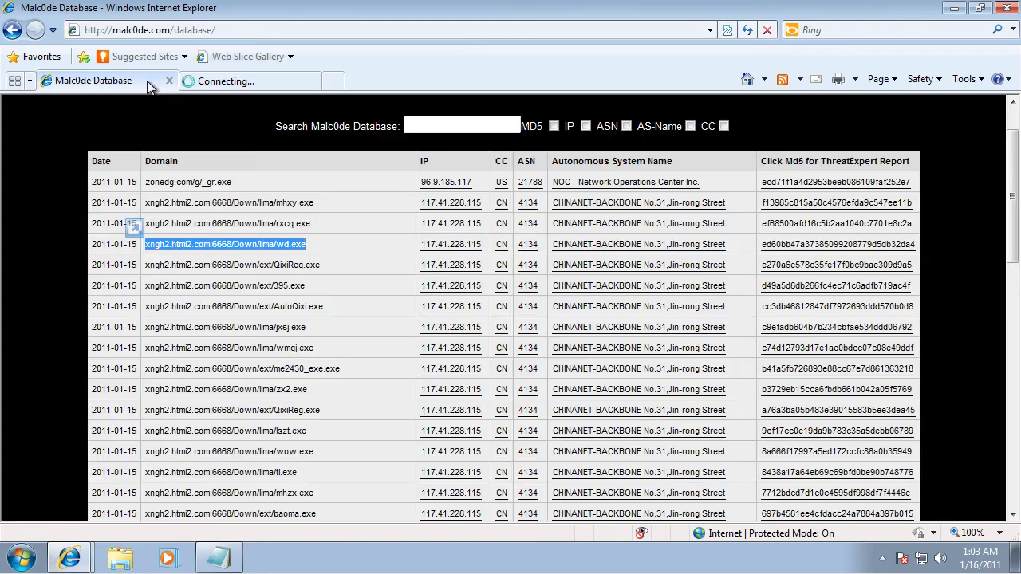
scroll(486, 353, "down", 10)
scroll(486, 353, "down", 4)
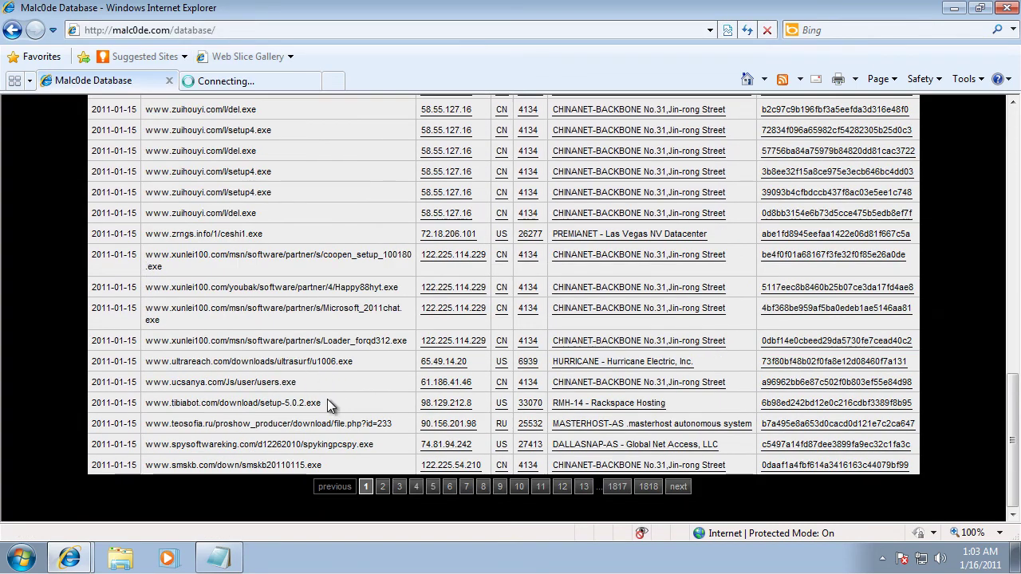
left_click_drag(317, 442, 257, 30)
Step: Load and run the spykingpcspy.exe download
key("Return")
left_click(484, 288)
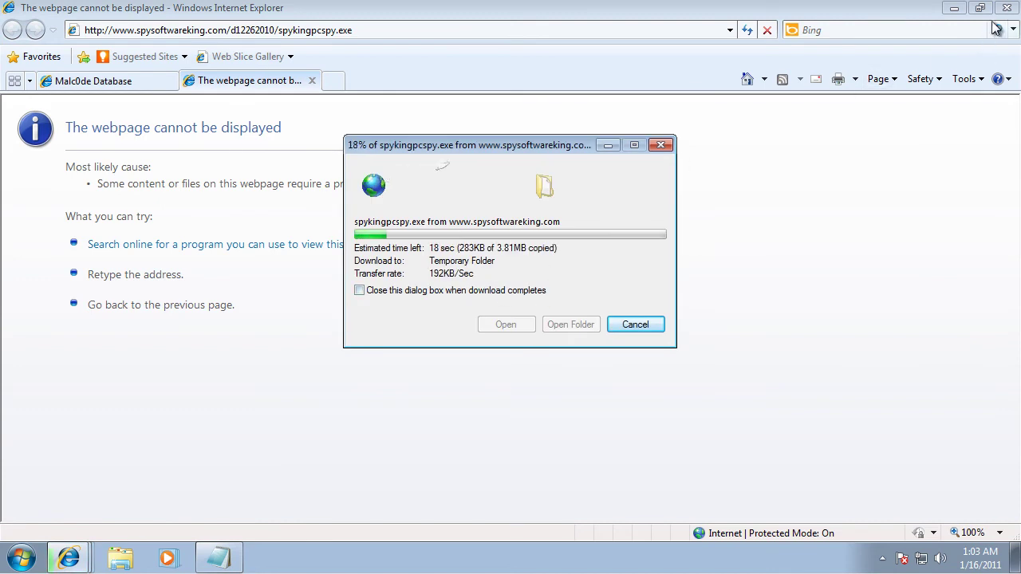
left_click(93, 81)
Step: Load the smskb.com address in the second tab, continuing past the unsafe-site warning
left_click_drag(303, 459, 162, 470)
key("ctrl+c")
left_click(278, 83)
left_click(289, 30)
key("ctrl+v")
key("Return")
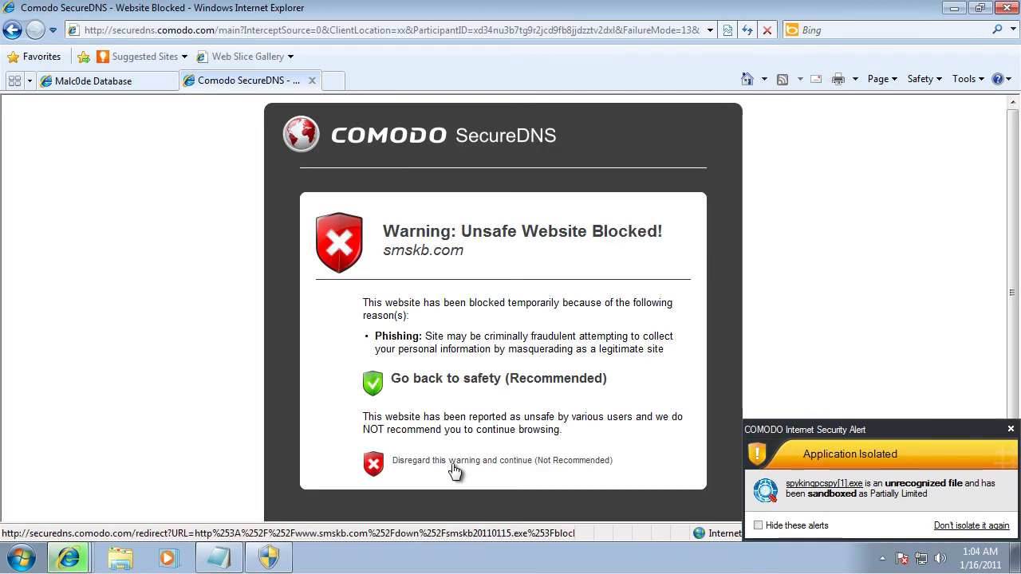
left_click(374, 465)
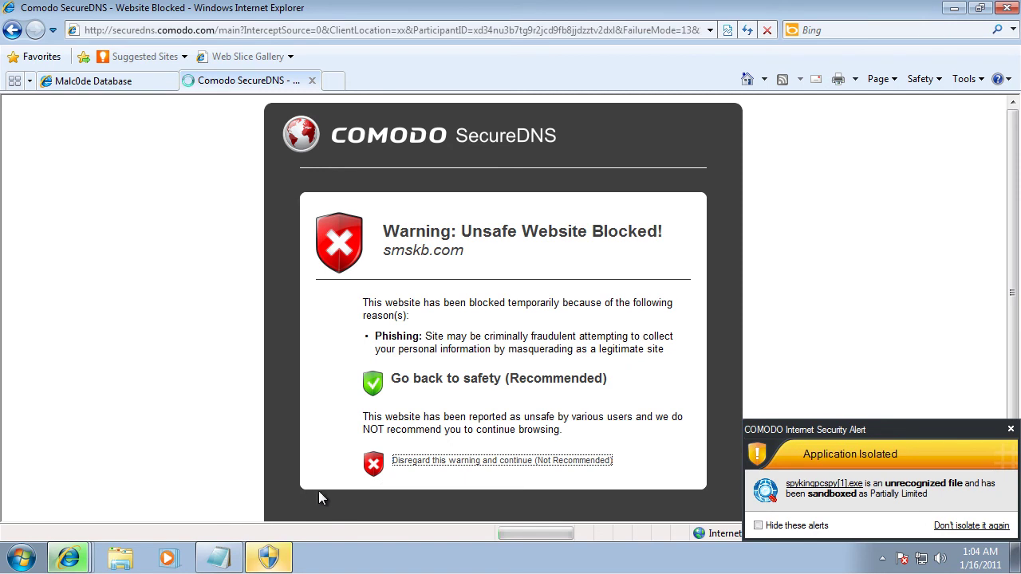
Step: Answer the pending COMODO prompts, blocking spykingpcspy and the Defense+ flagged program
left_click(284, 540)
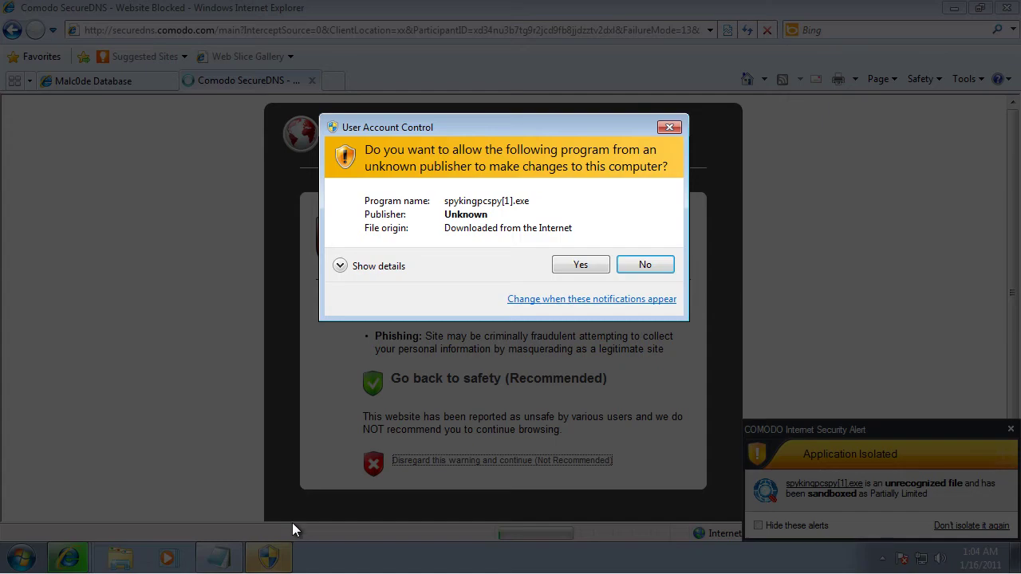
left_click(568, 269)
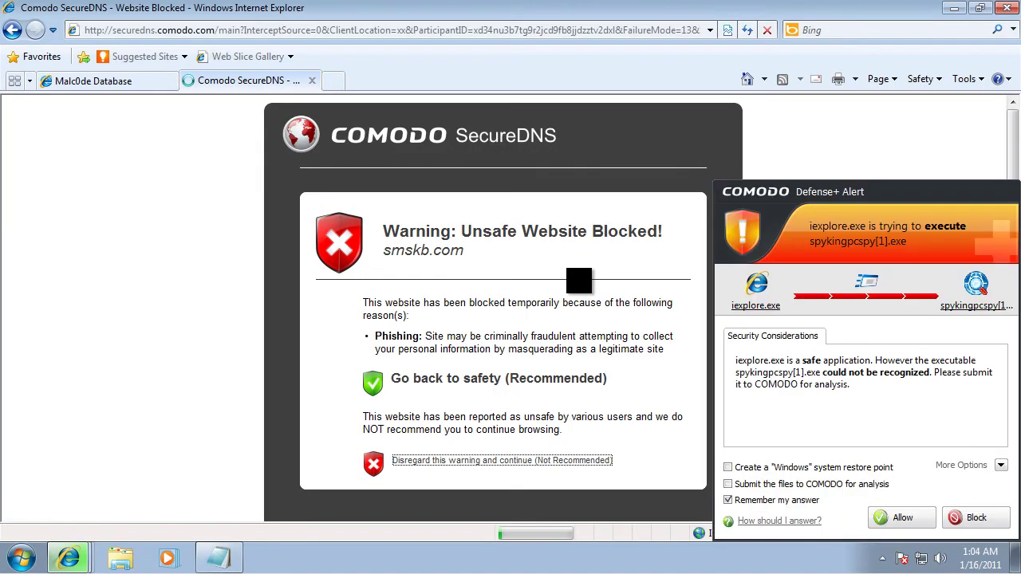
left_click(965, 520)
left_click(703, 286)
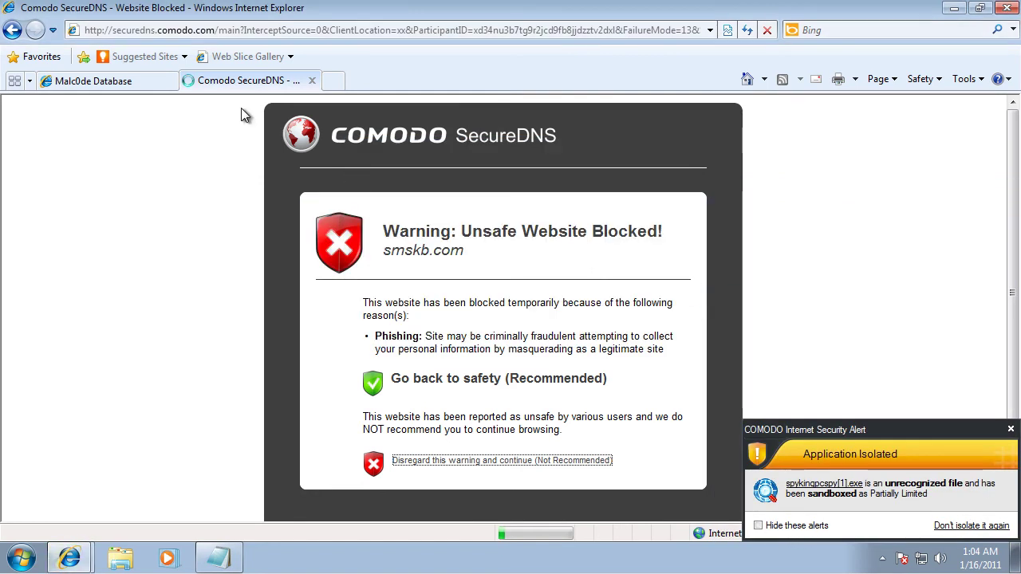
left_click(114, 86)
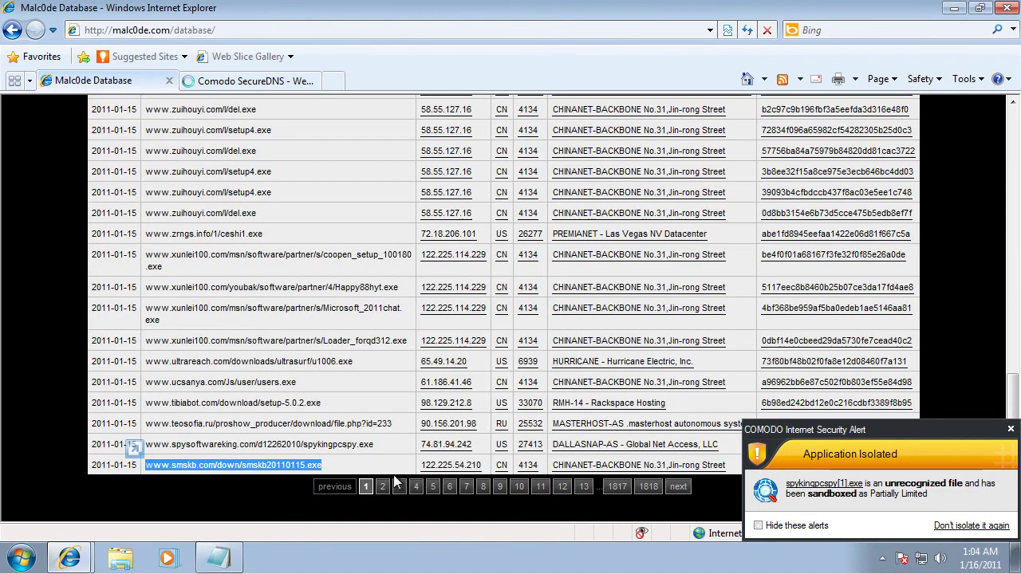
left_click(382, 487)
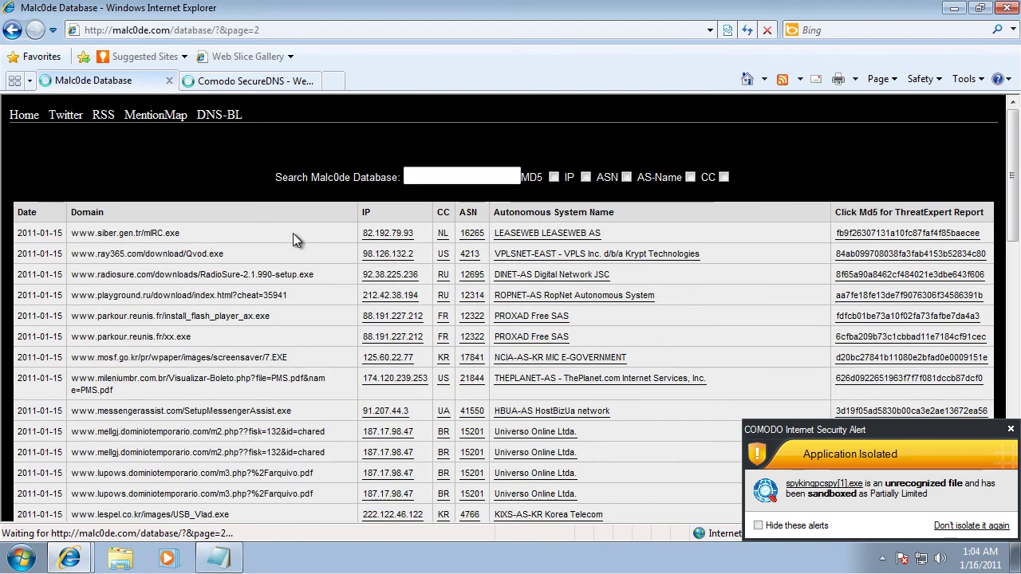
triple_click(99, 247)
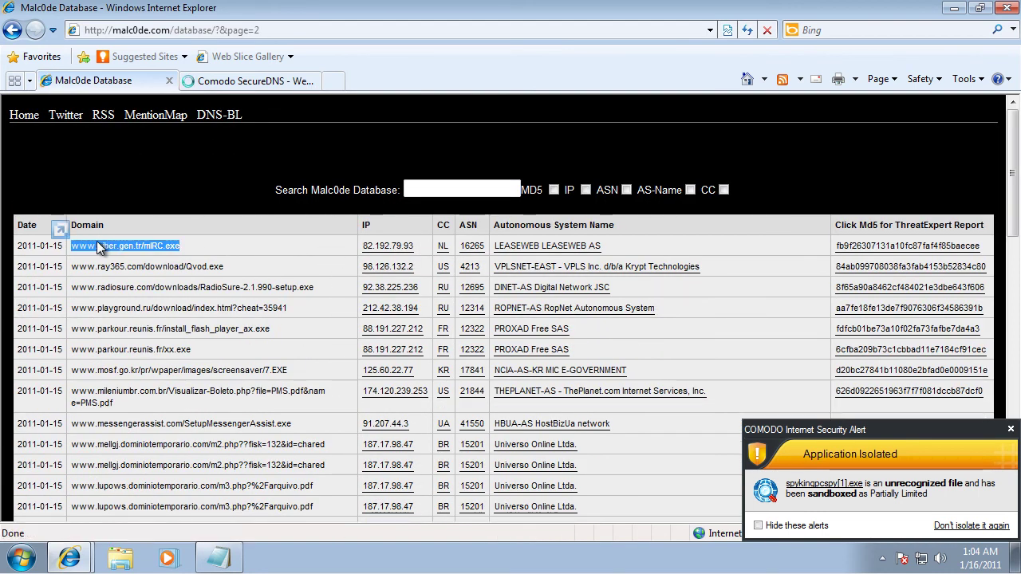
key("ctrl+Tab")
left_click(263, 30)
key("ctrl+v")
key("Return")
Step: Run mIRC.exe, close Internet Explorer, clean the detected malware and close the Links notes
left_click(480, 289)
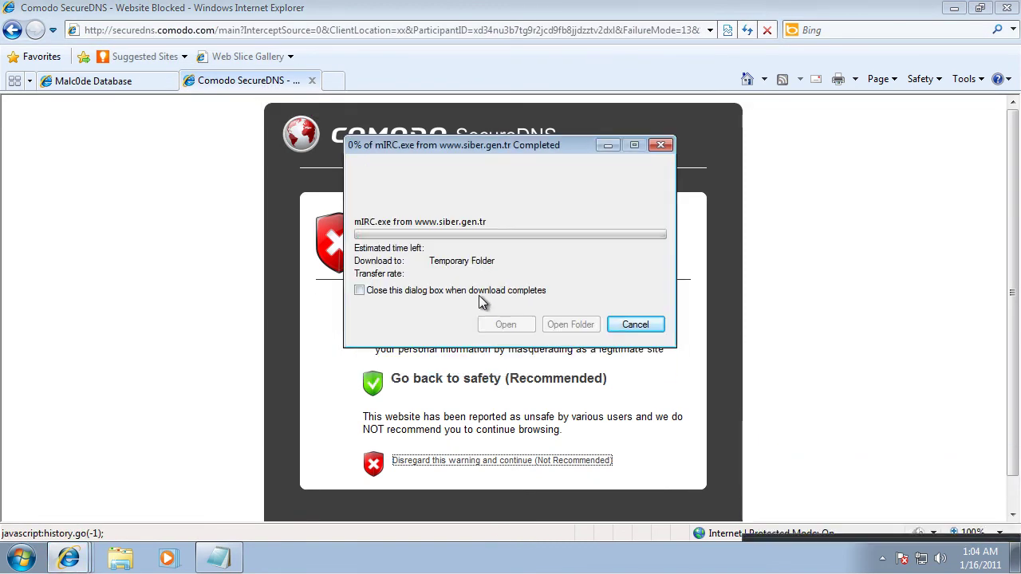
left_click(478, 293)
left_click(1006, 8)
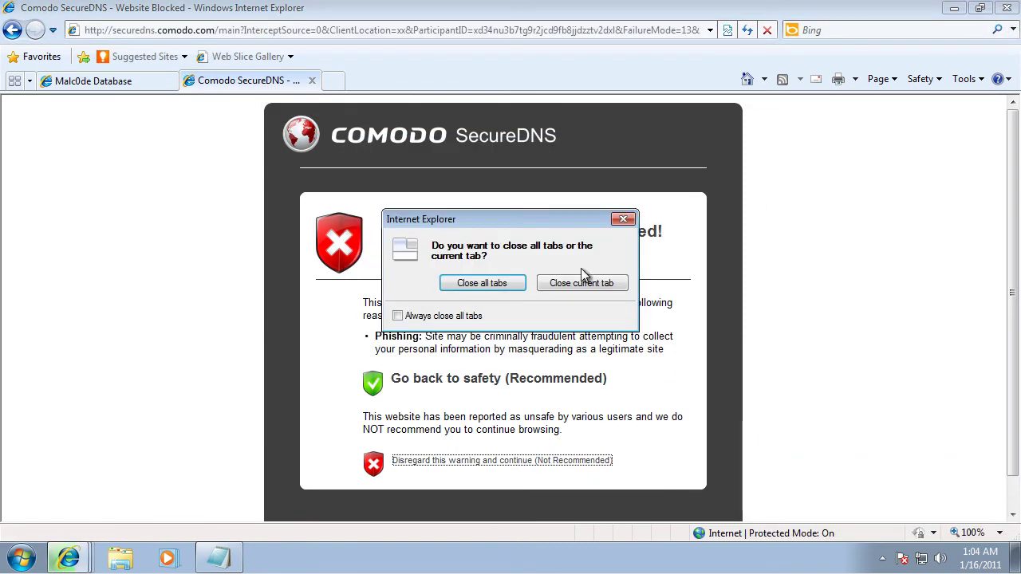
left_click(498, 286)
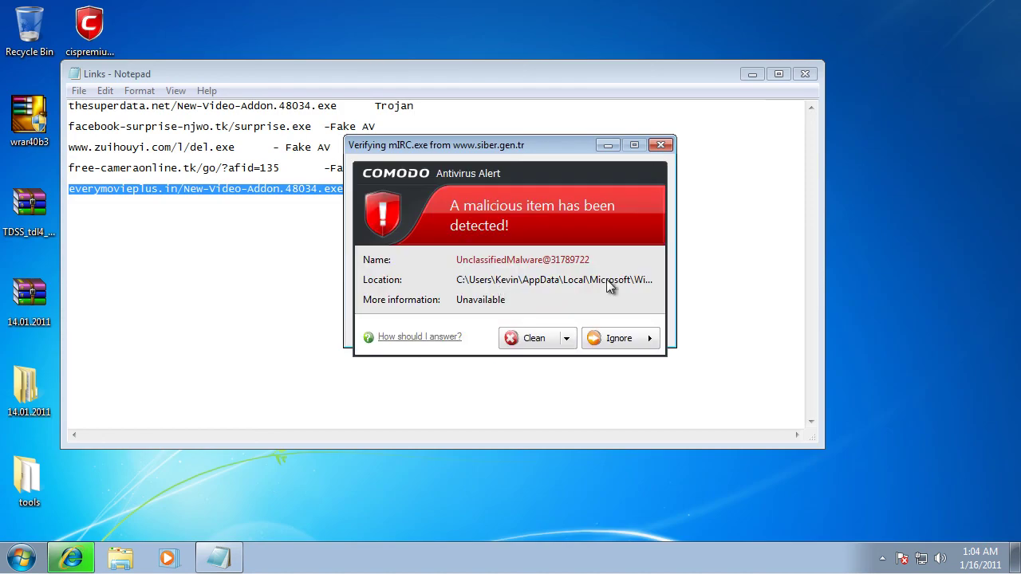
left_click(567, 333)
left_click(805, 74)
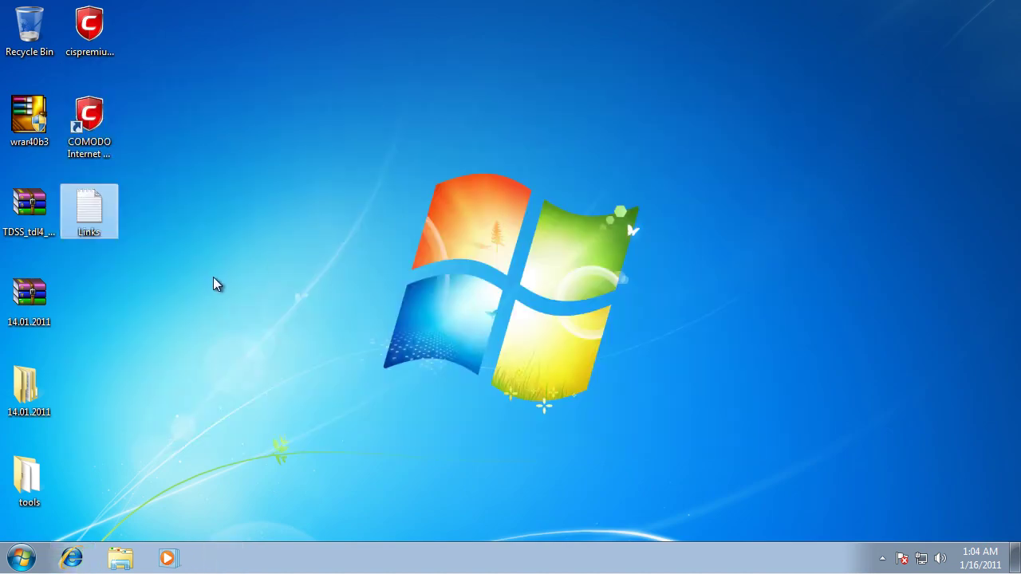
Step: Extract TDSS_tdl4_Trojan.Win64.TDSS.a.7z into its own desktop folder, entering the archive password
right_click(36, 223)
left_click(103, 274)
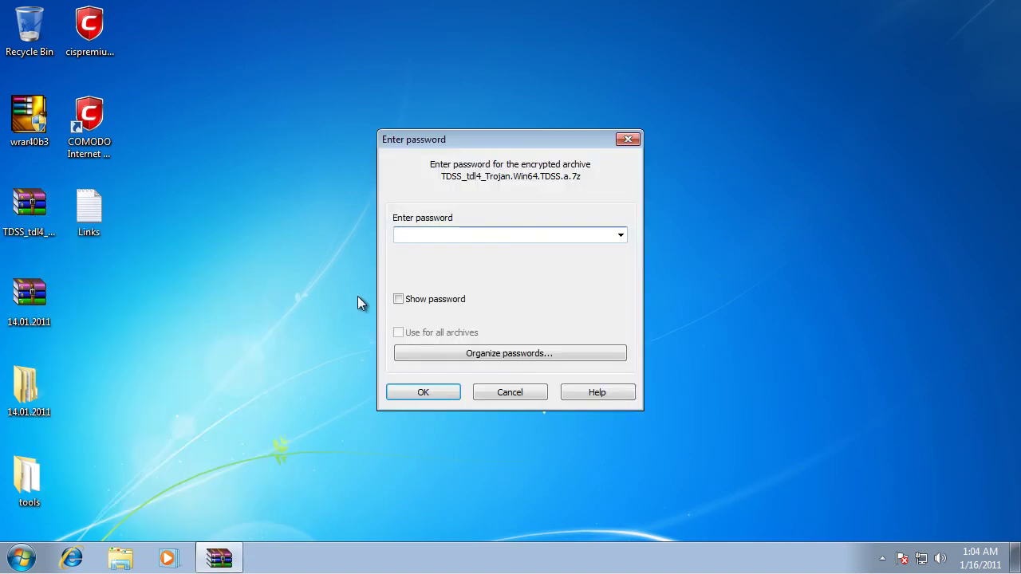
type("12")
key("Return")
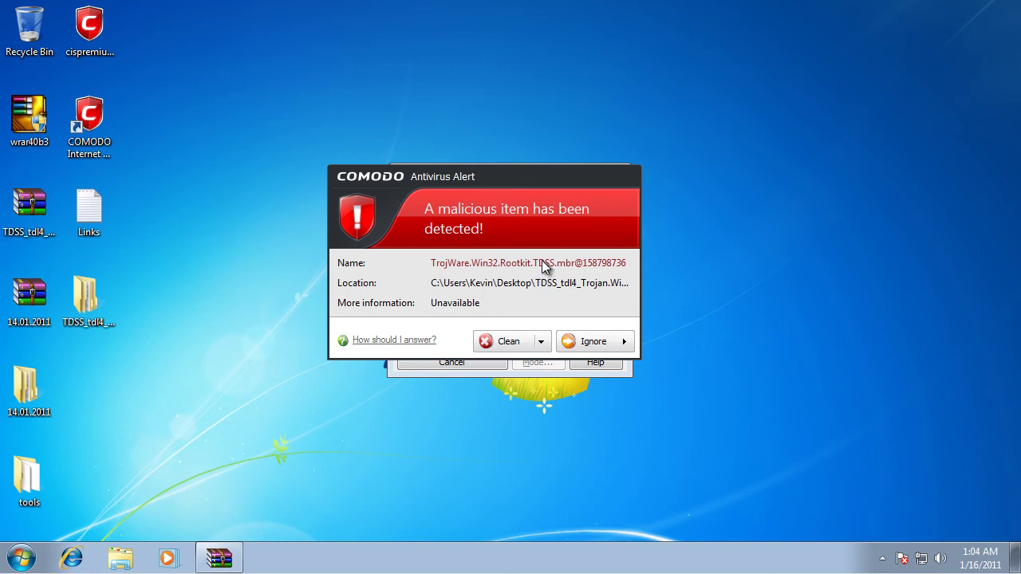
Step: Open COMODO from the notification area and clean all six detected malicious items
left_click(882, 559)
double_click(905, 488)
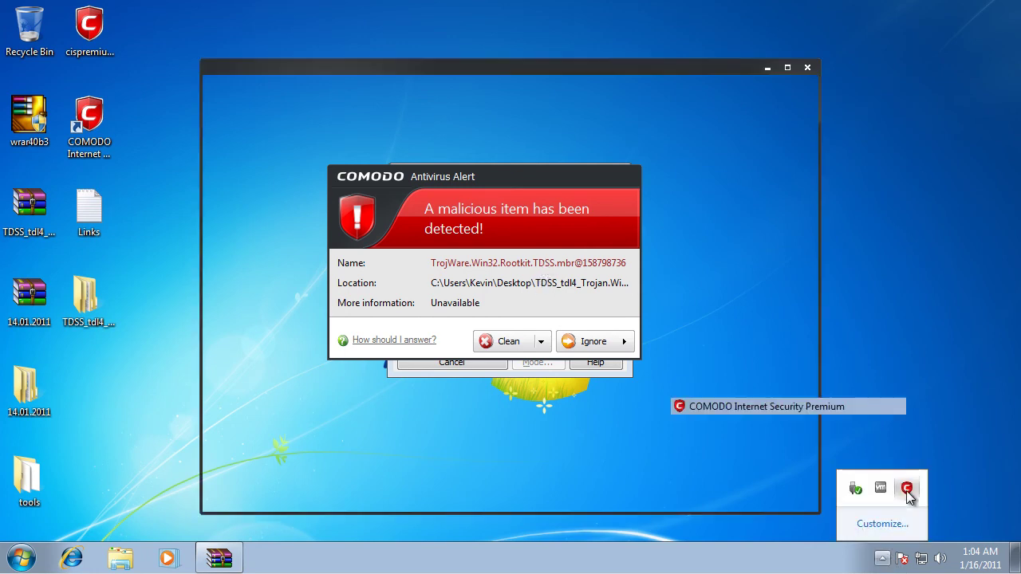
left_click(507, 343)
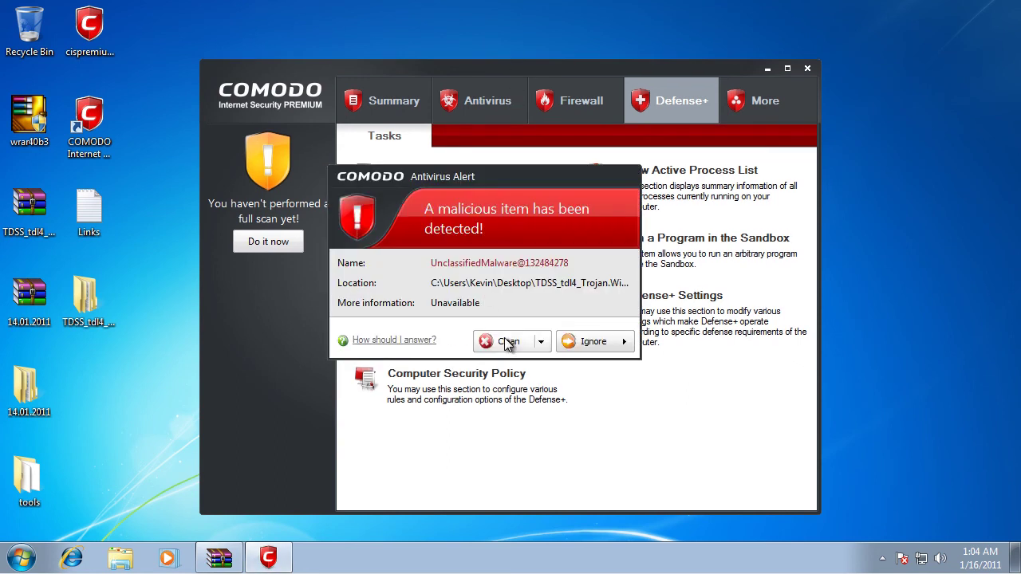
left_click(504, 337)
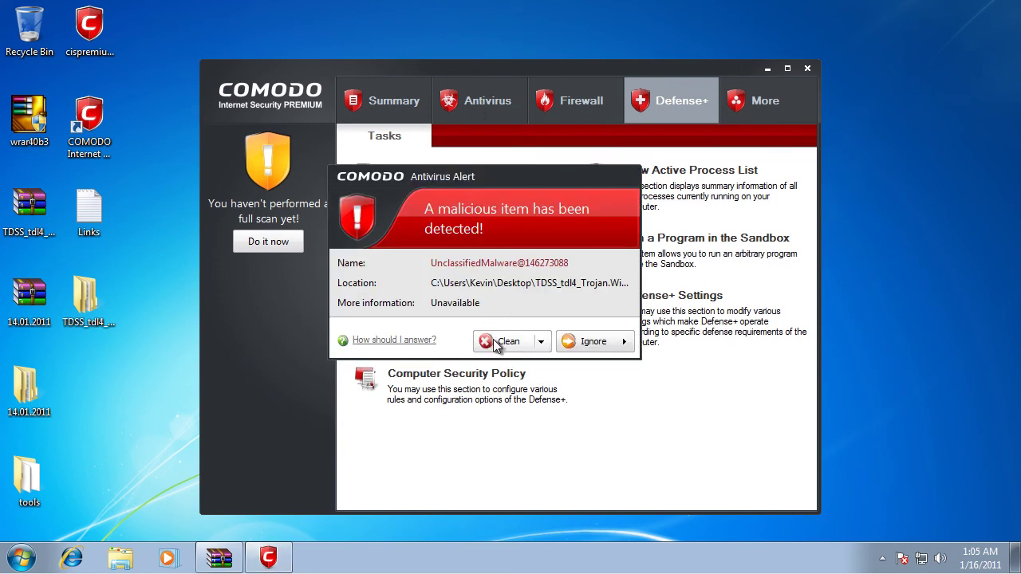
left_click(498, 341)
left_click(496, 342)
left_click(501, 341)
left_click(514, 342)
Step: Clean the last detected item, then browse the TDSS_tdl4 mbr0000 and tdlfs0000 subfolders and close Explorer
left_click(515, 341)
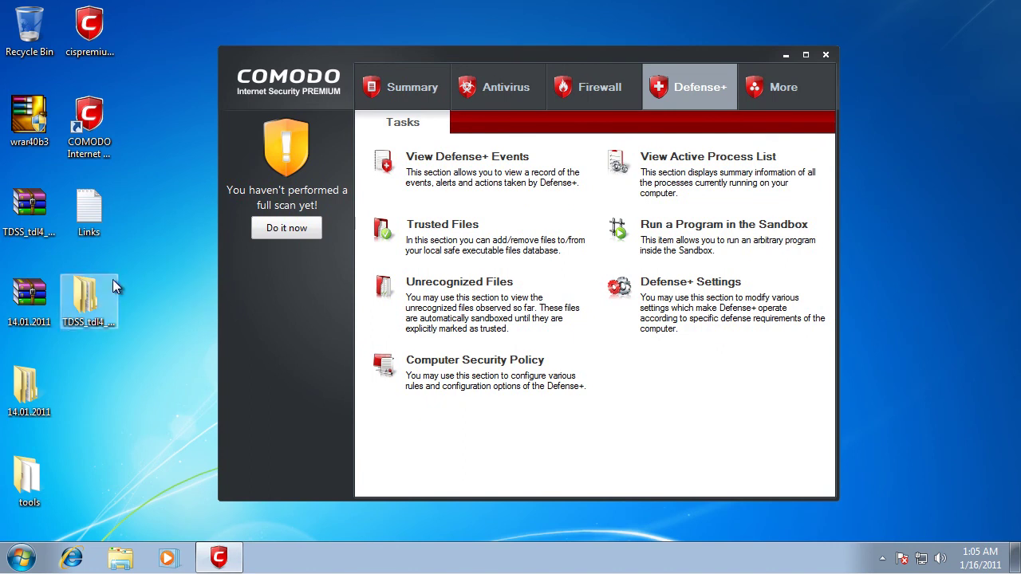
double_click(109, 282)
double_click(462, 151)
double_click(462, 151)
left_click(462, 151)
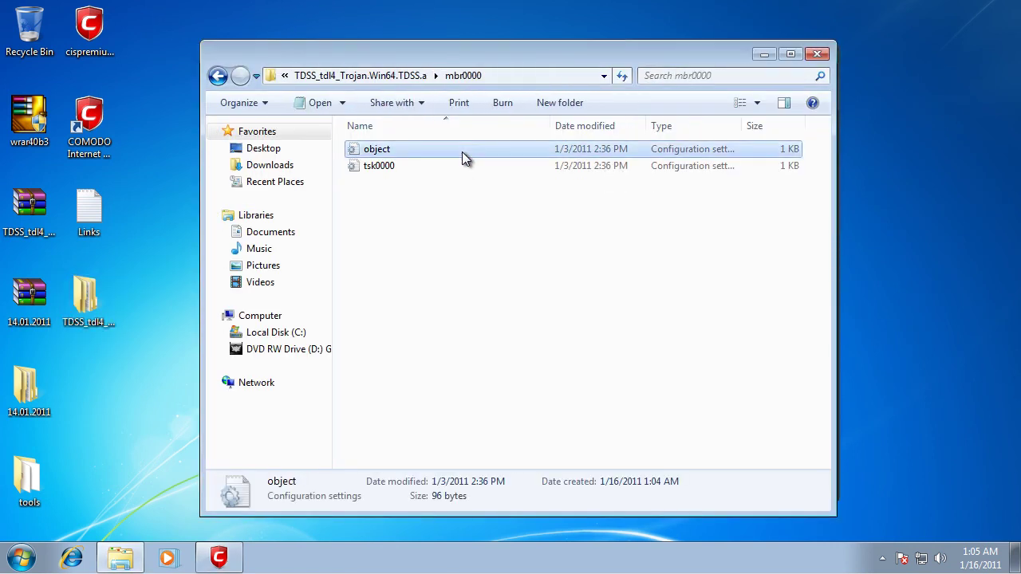
key("BackSpace")
double_click(459, 163)
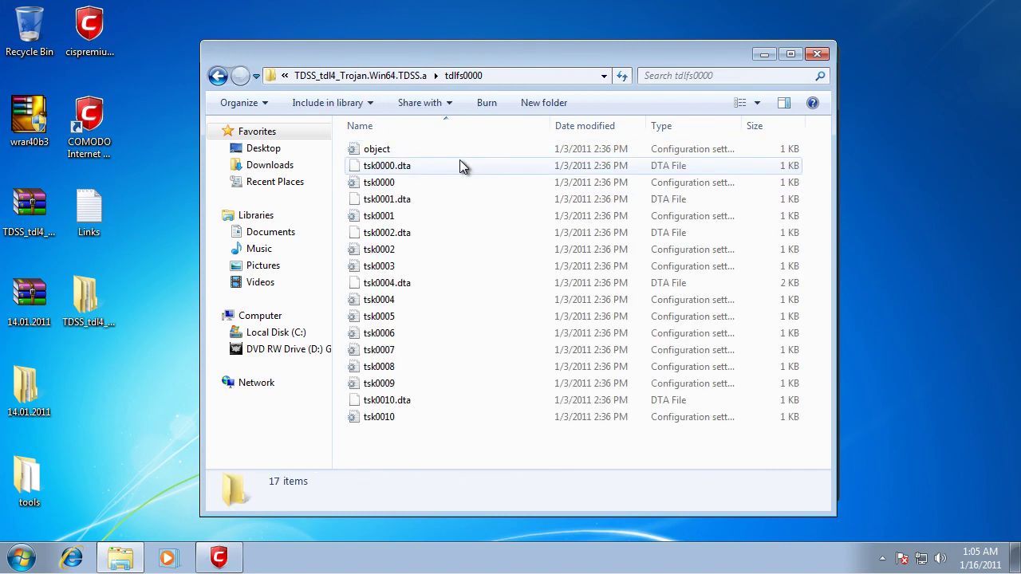
key("BackSpace")
key("BackSpace")
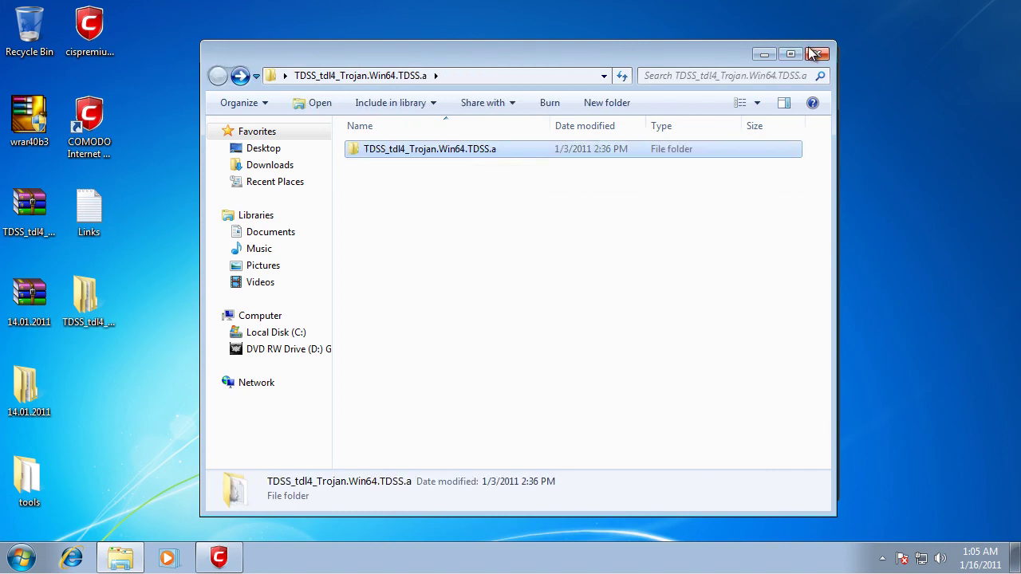
left_click(816, 54)
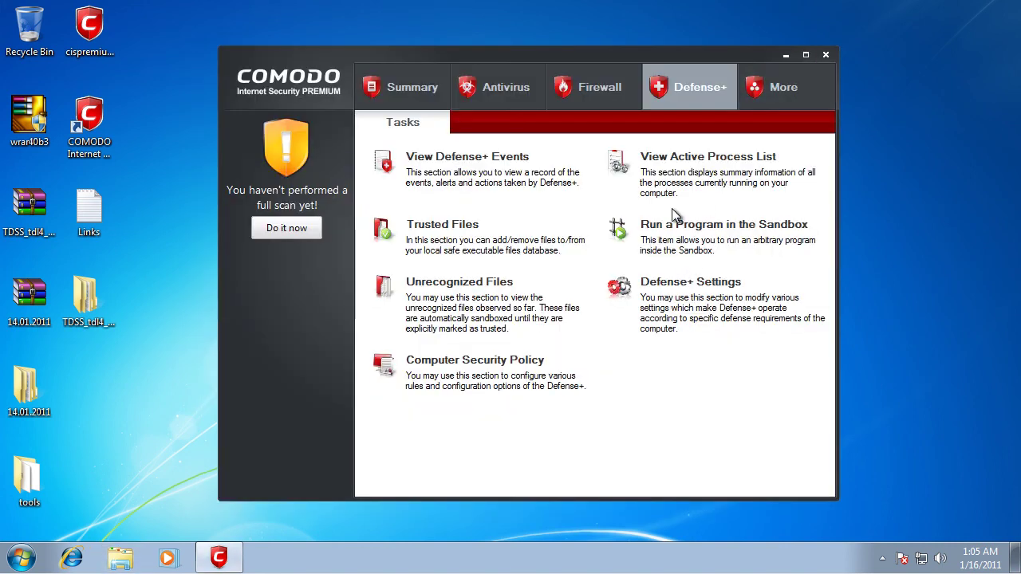
Step: View the Antivirus Scanner Settings' Manual and Scheduled Scanning tabs, cancel, and close COMODO
left_click(498, 89)
left_click(661, 360)
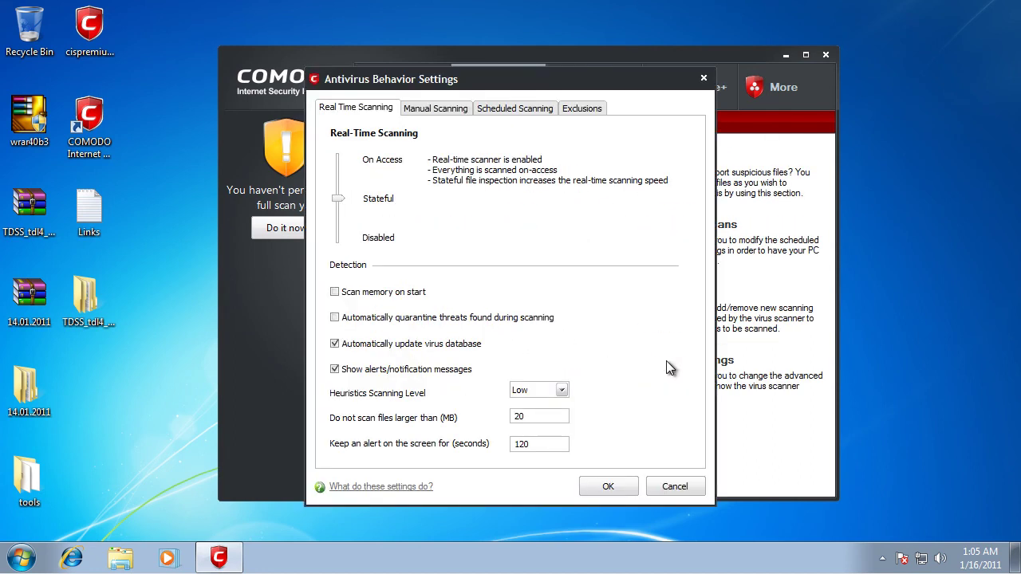
left_click(449, 109)
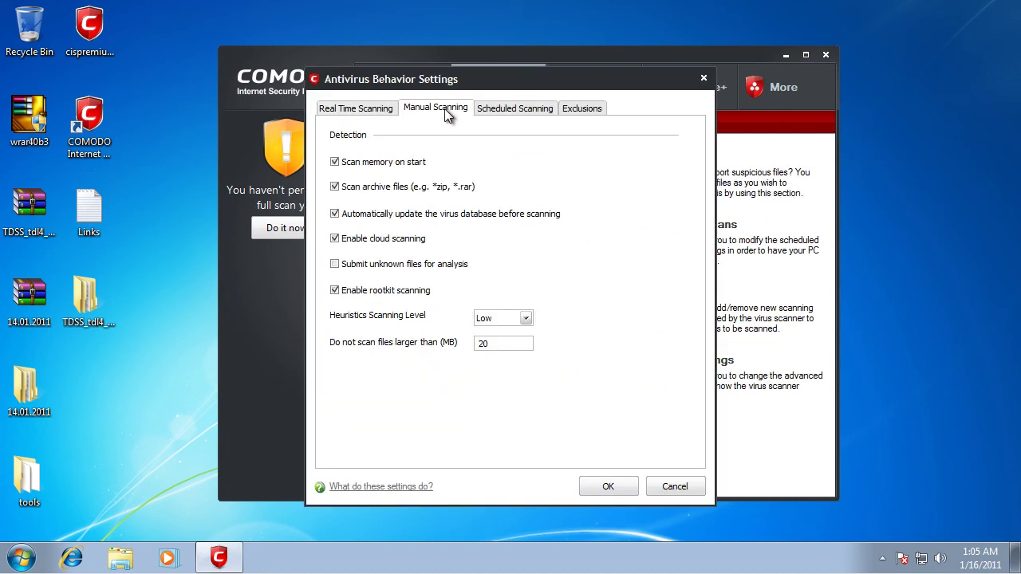
left_click(518, 111)
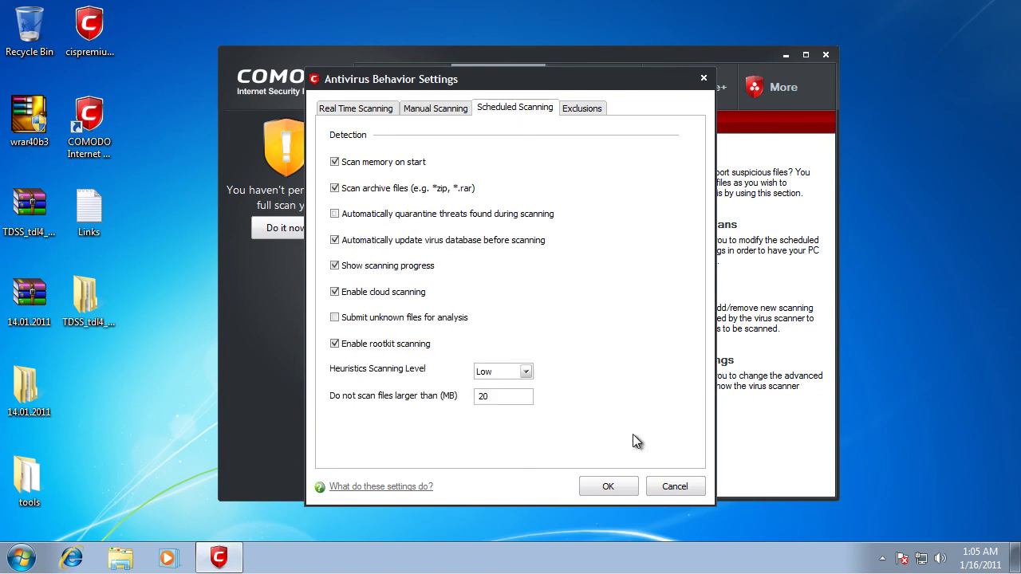
left_click(673, 485)
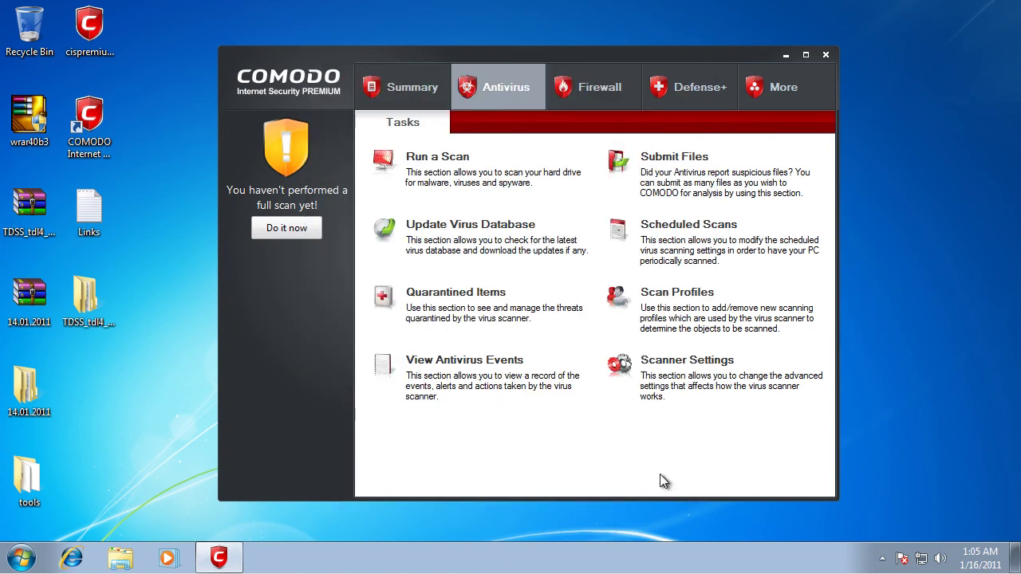
left_click(827, 57)
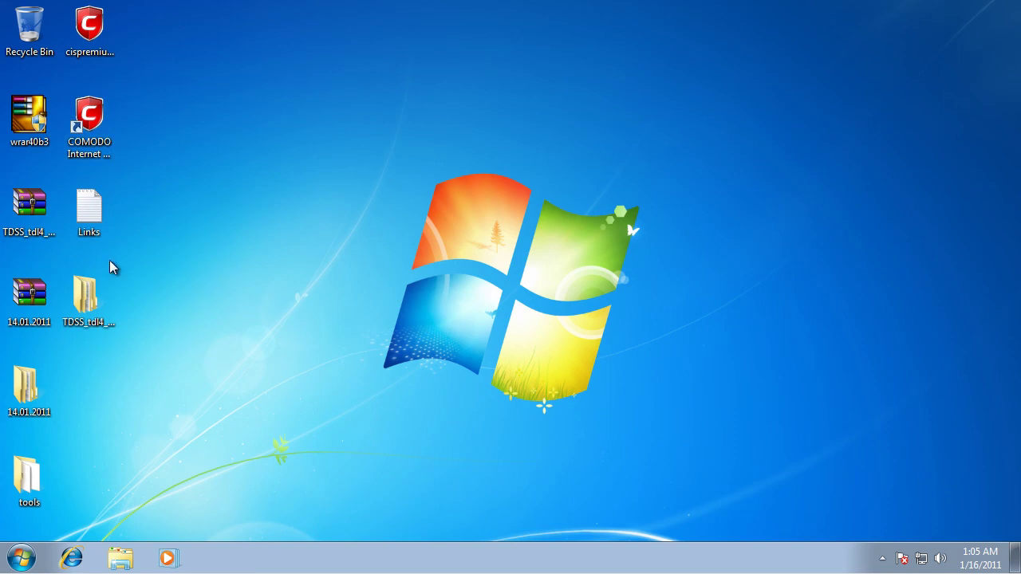
Step: Reopen COMODO from its desktop shortcut and run the virus database update
double_click(89, 119)
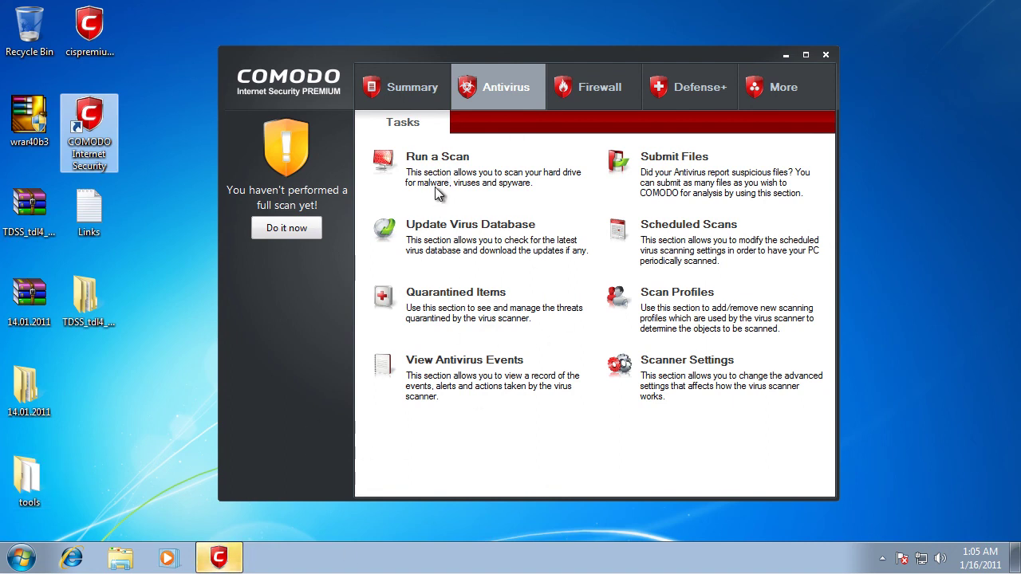
left_click(447, 160)
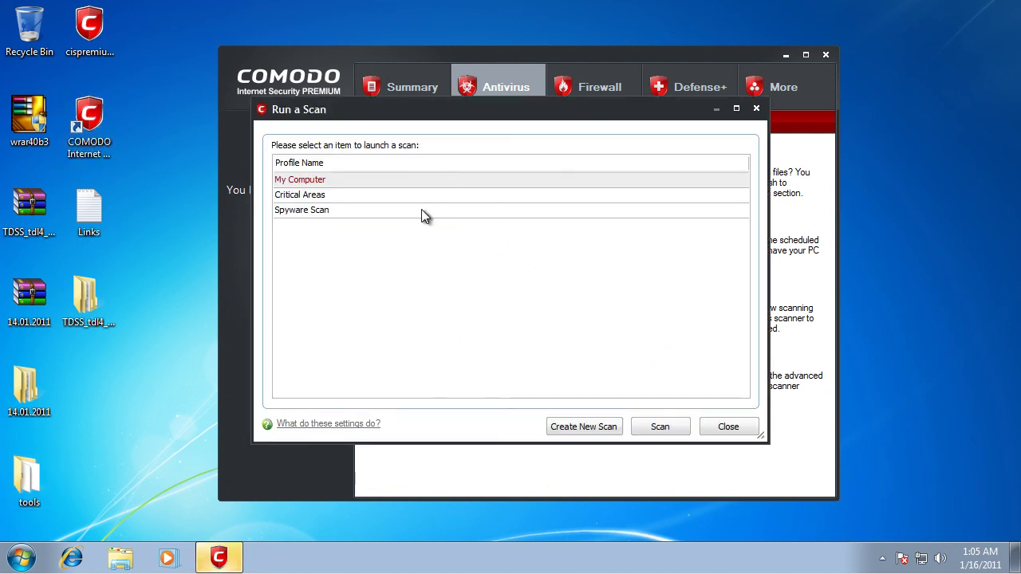
left_click(704, 426)
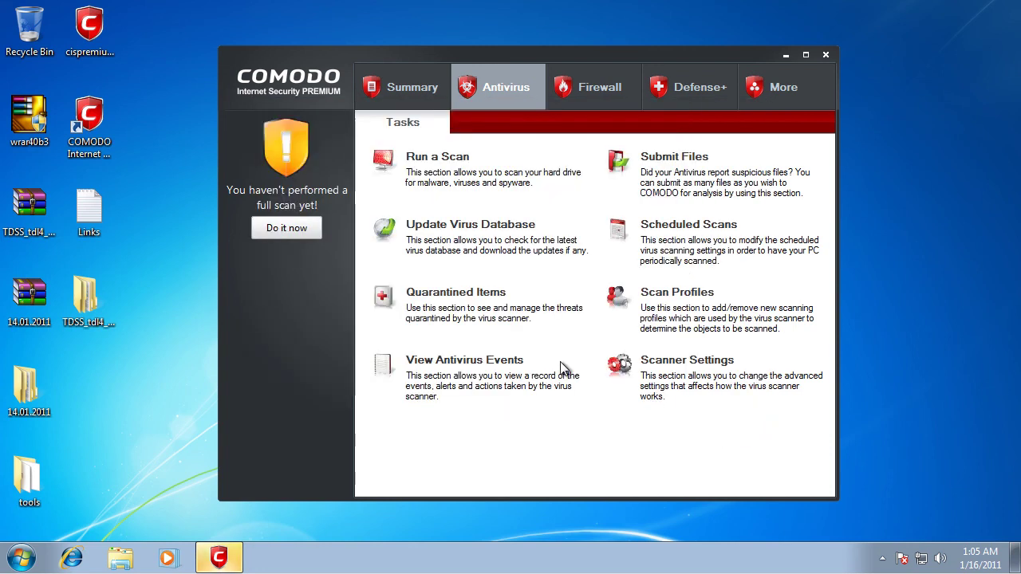
left_click(287, 229)
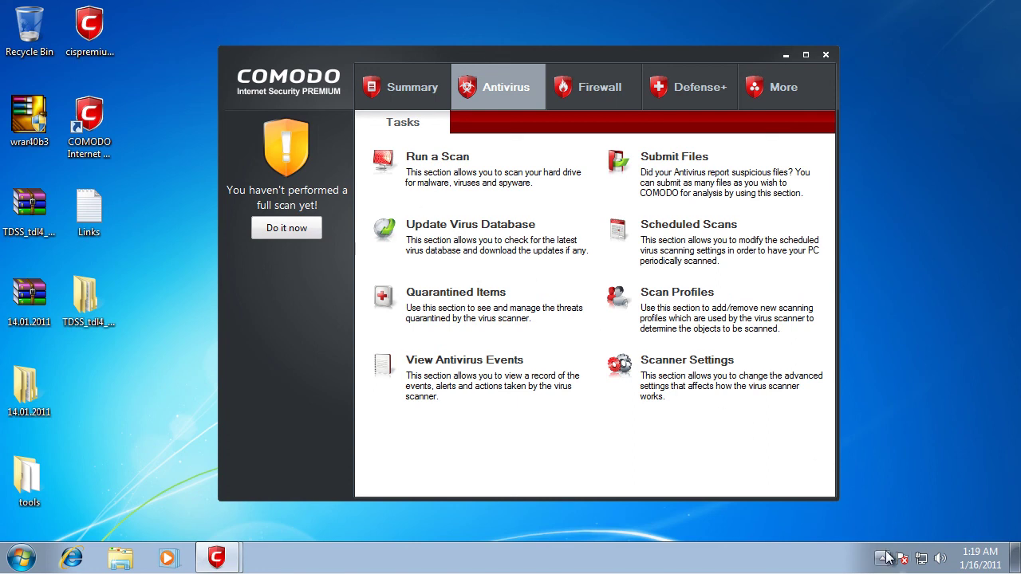
left_click_drag(864, 520, 188, 26)
left_click_drag(188, 26, 863, 521)
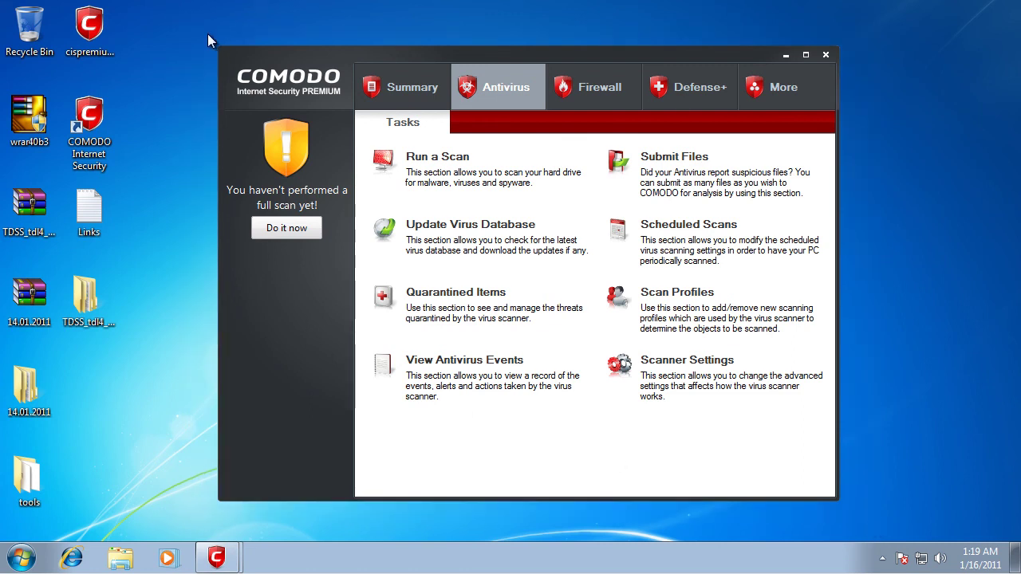
left_click_drag(207, 33, 847, 508)
Step: Switch to the Summary and bring the running 'Scanning: My Computer' window forward, moving it aside
left_click(420, 76)
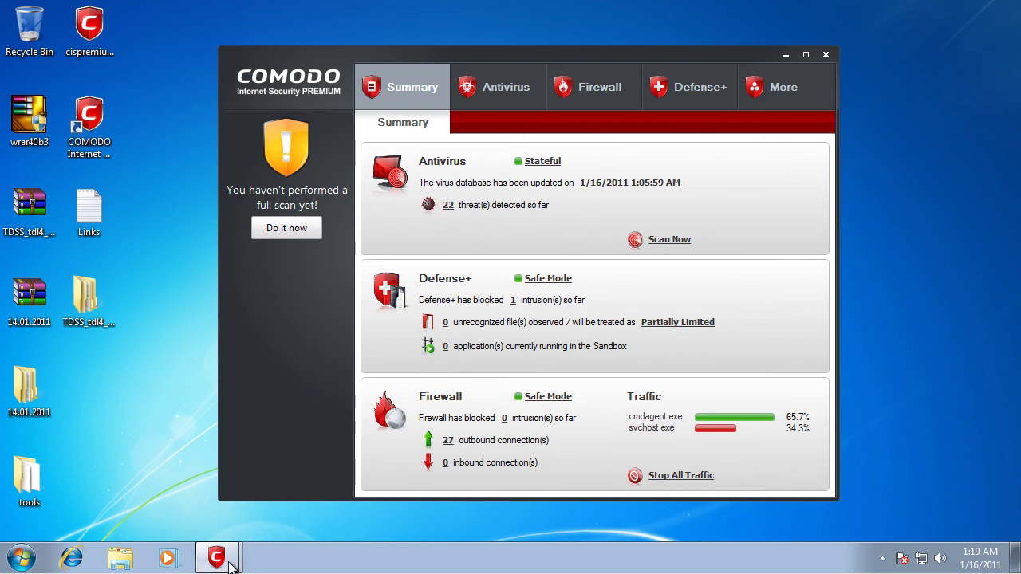
mouse_move(216, 557)
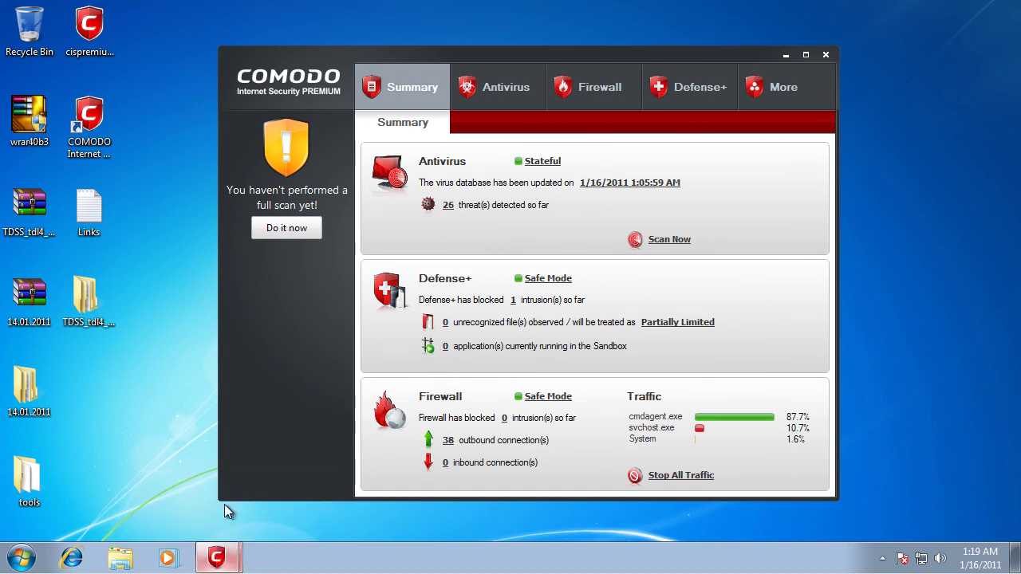
left_click(230, 518)
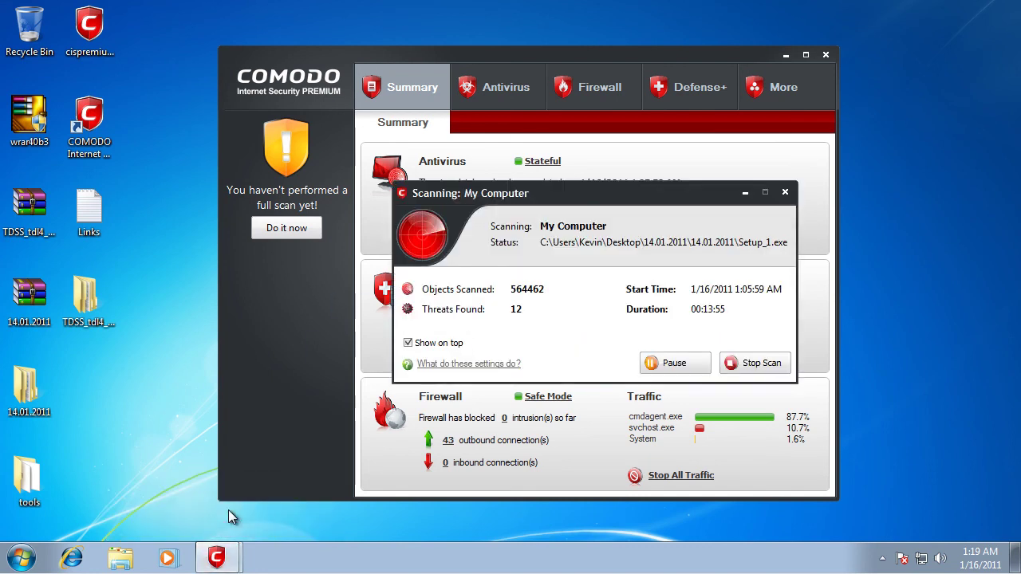
left_click_drag(558, 194, 582, 225)
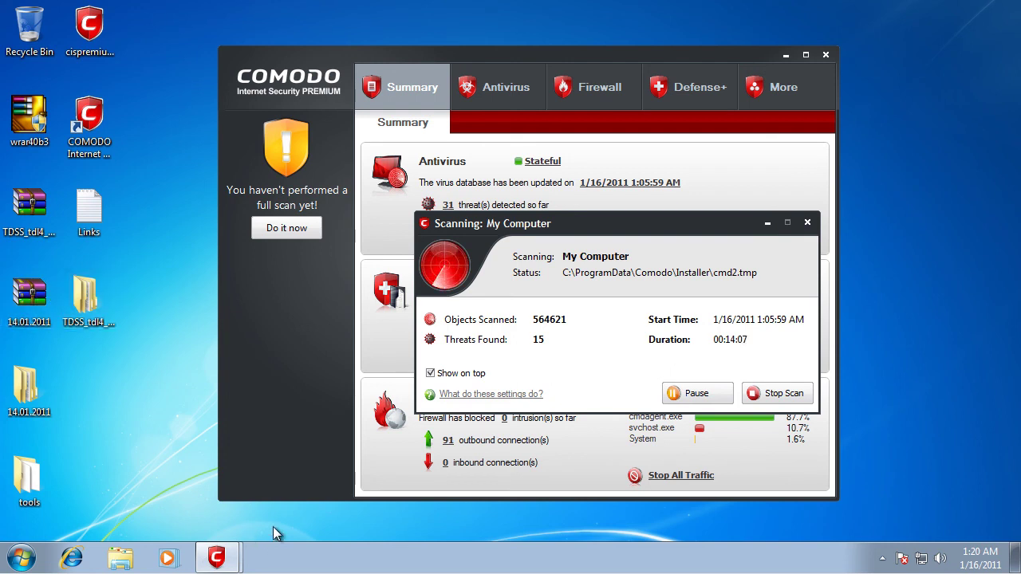
Step: Open the Antivirus Events log and resize the Location column to show full paths and malware names
left_click(448, 205)
left_click_drag(469, 120, 219, 94)
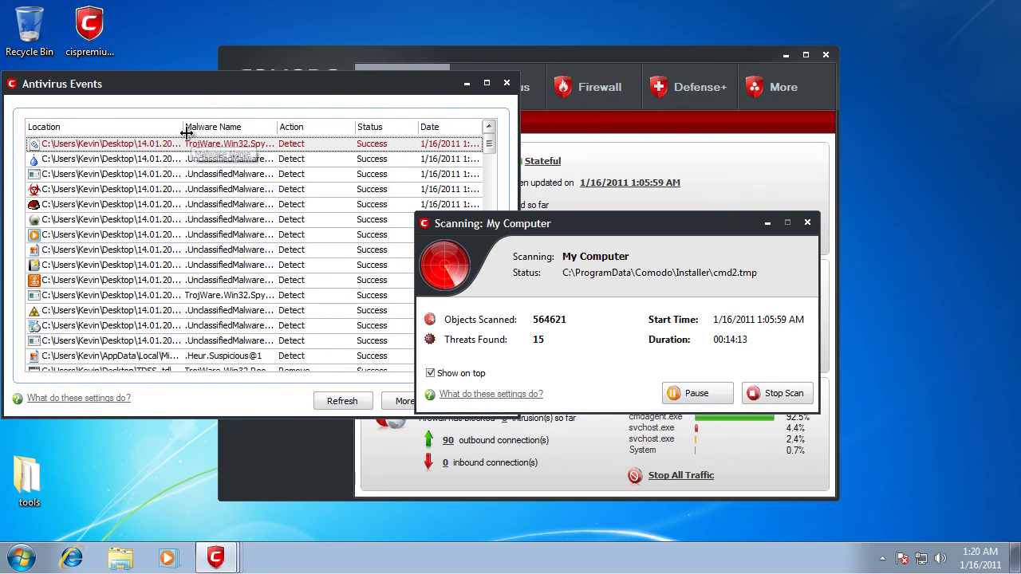
left_click_drag(184, 132, 375, 132)
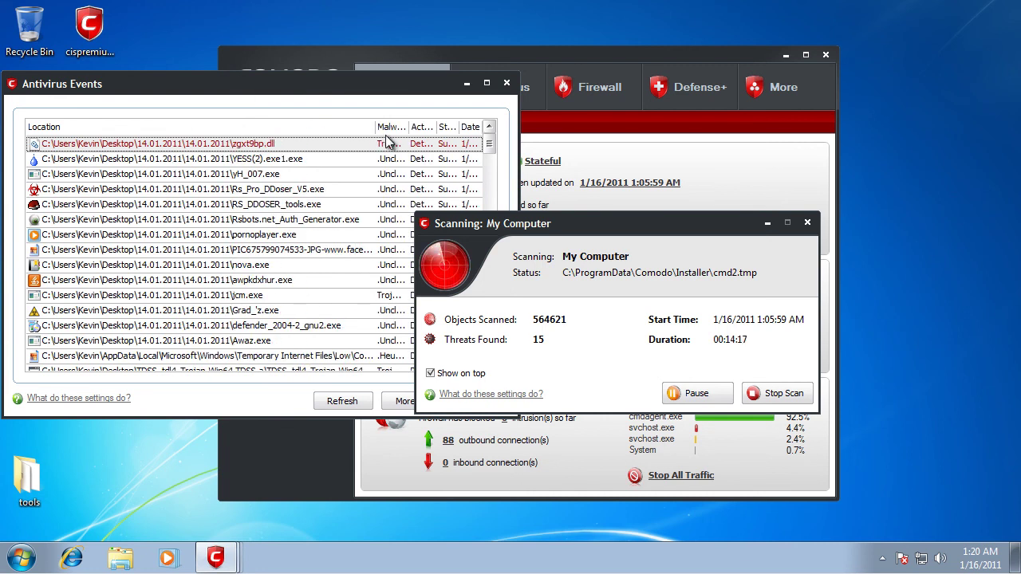
left_click_drag(376, 133, 268, 127)
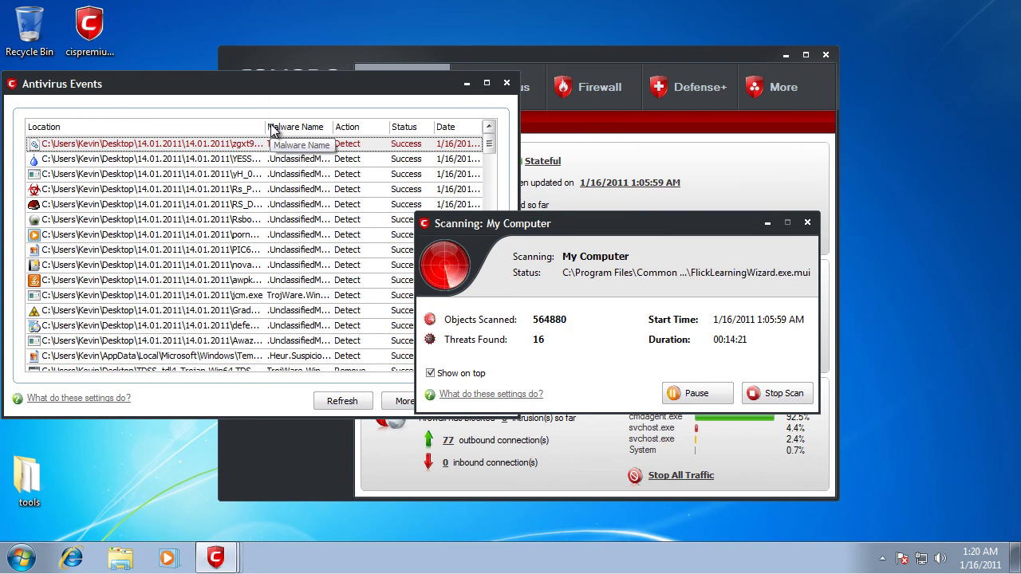
Step: Browse the quarantined trojan entries starting from nova.exe, then close the log
left_click(158, 272)
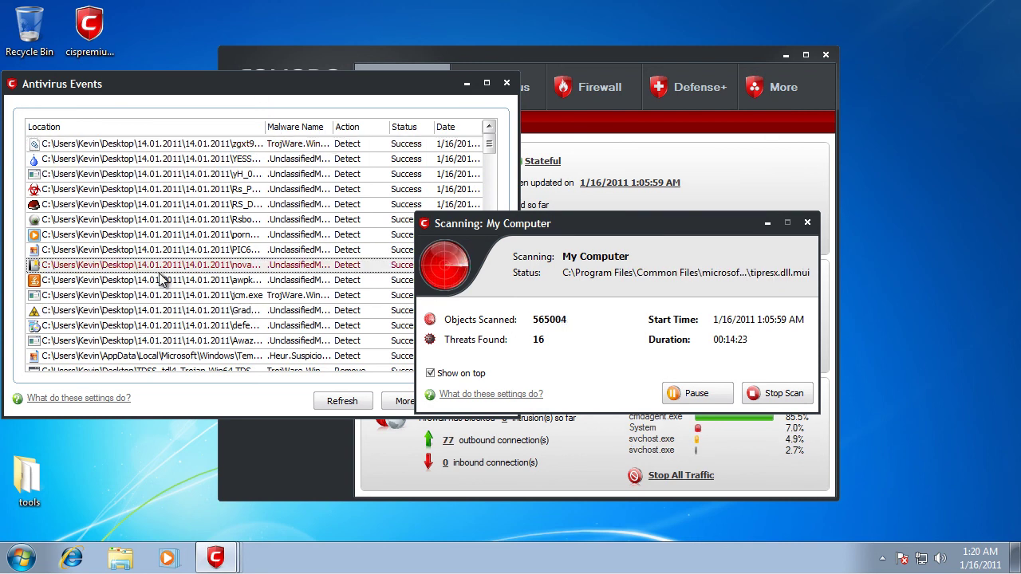
scroll(239, 239, "down", 1)
scroll(491, 159, "down", 5)
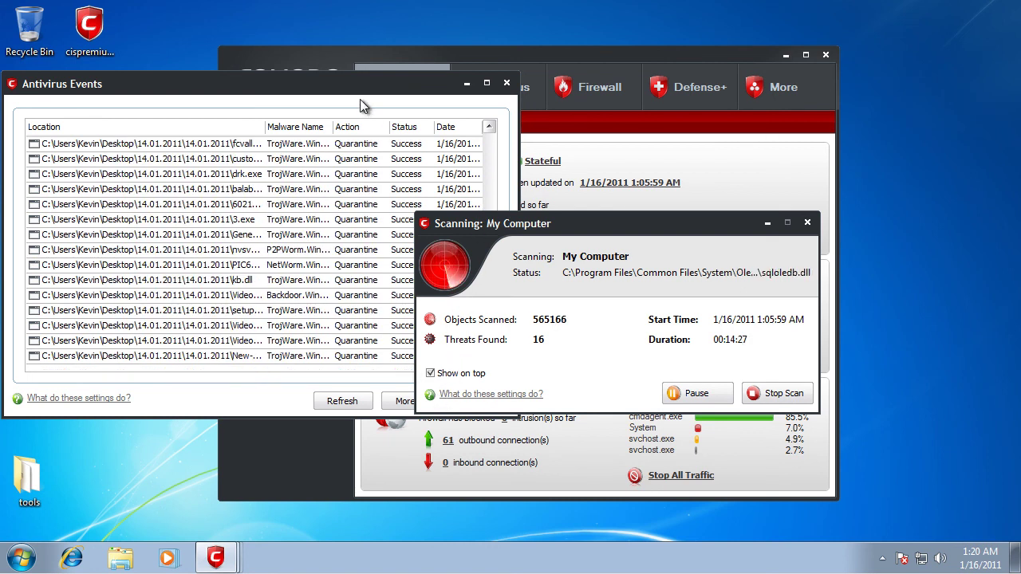
left_click_drag(476, 92, 712, 109)
left_click(736, 99)
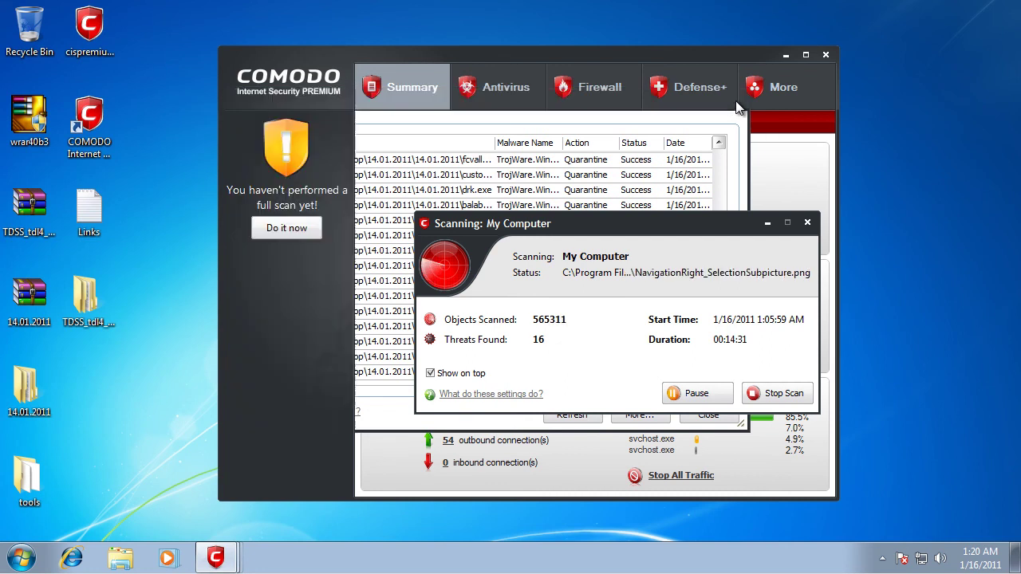
Step: After the scan finishes, clean all 16 detected threats from Results and close the empty results window
left_click_drag(644, 231, 601, 255)
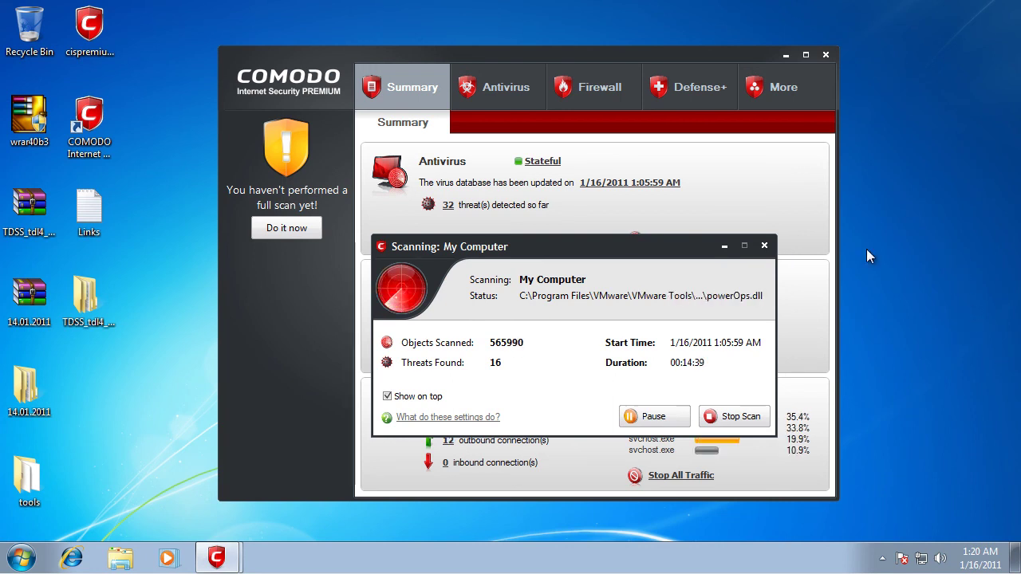
left_click_drag(628, 251, 673, 247)
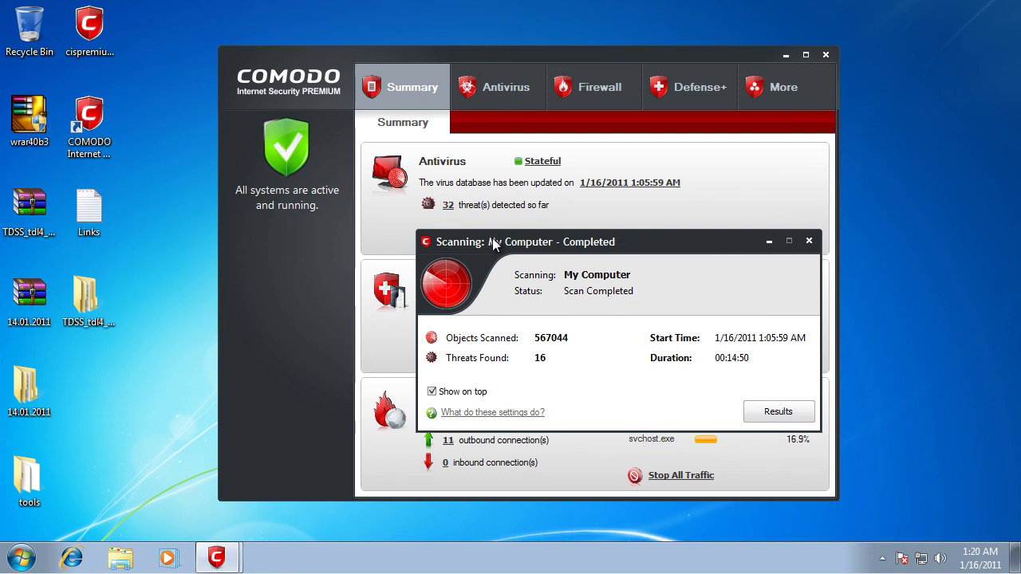
left_click(762, 411)
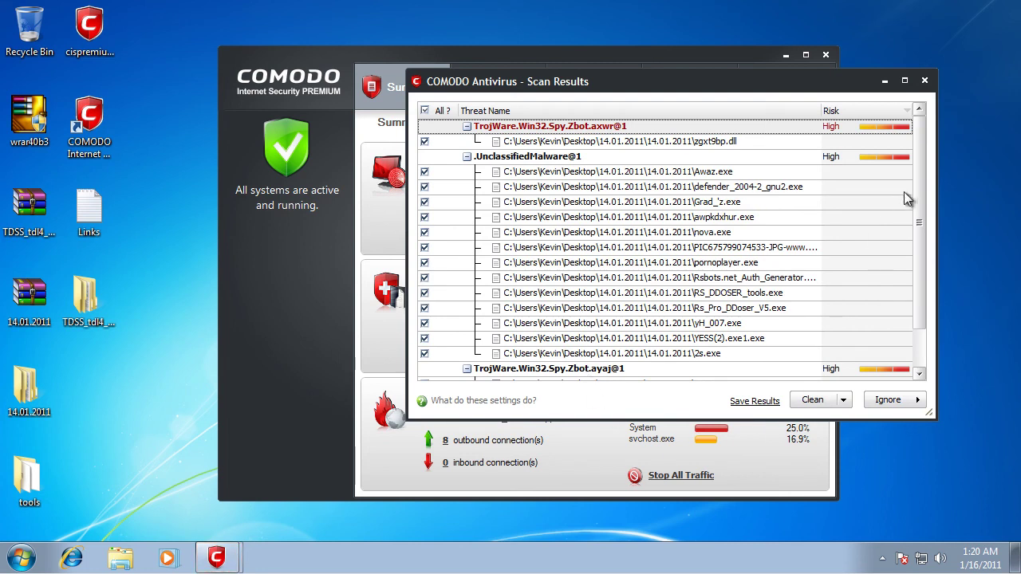
scroll(901, 212, "down", 1)
left_click(814, 401)
left_click(725, 288)
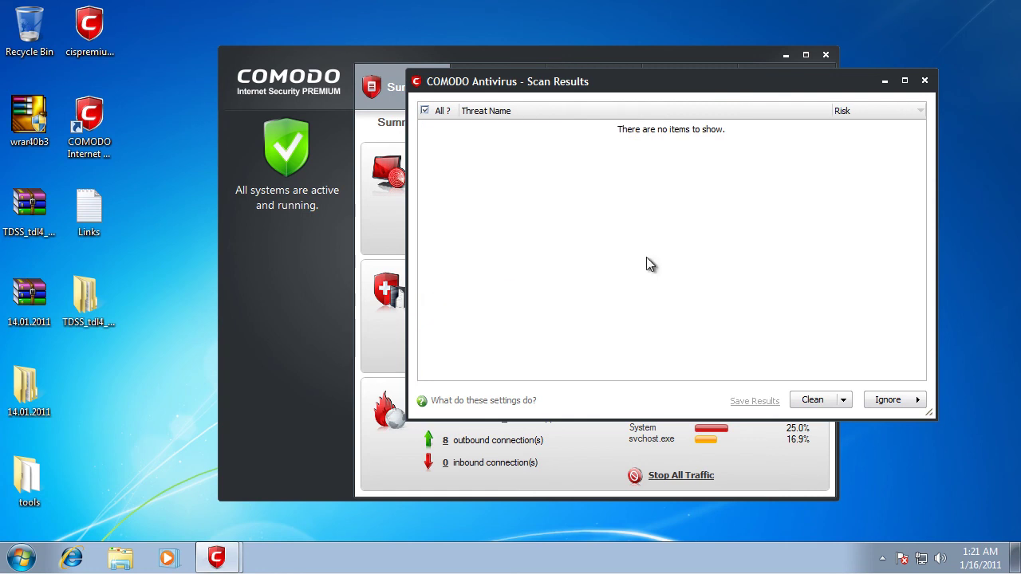
left_click(924, 81)
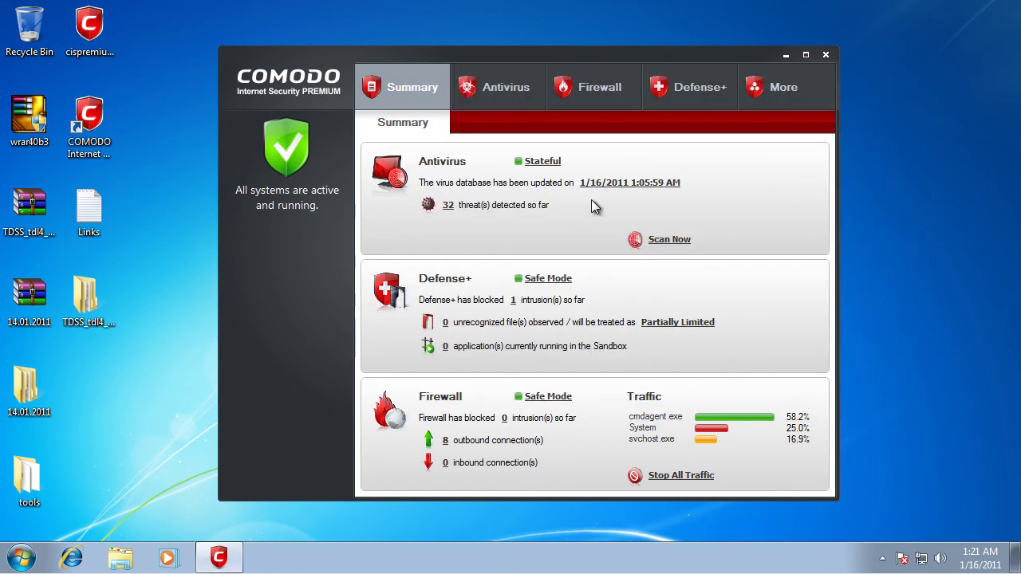
Step: Check the 14.01.2011 folder's properties, then open its inner 14.01.2011 subfolder
right_click(48, 386)
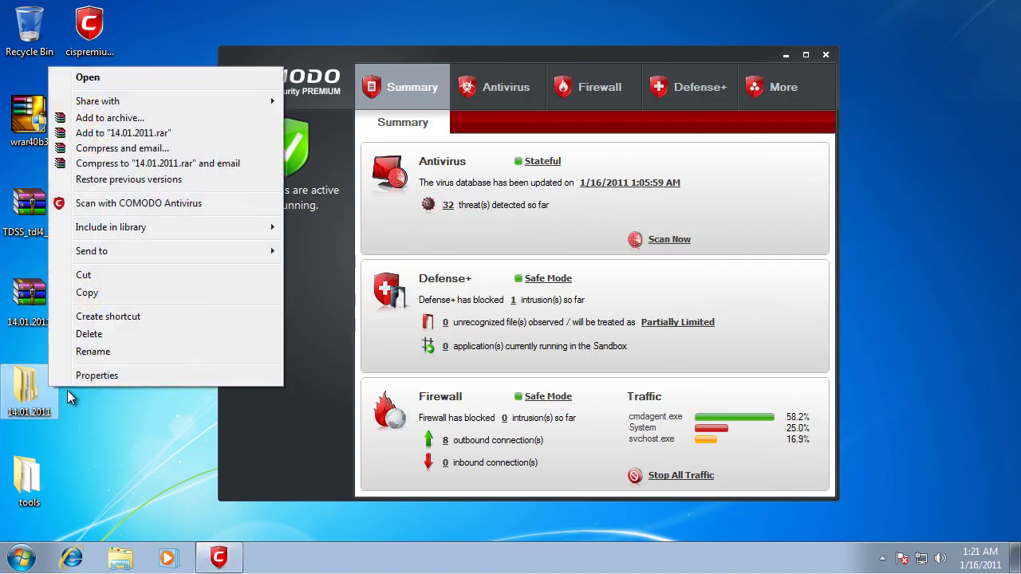
left_click(112, 378)
left_click(234, 515)
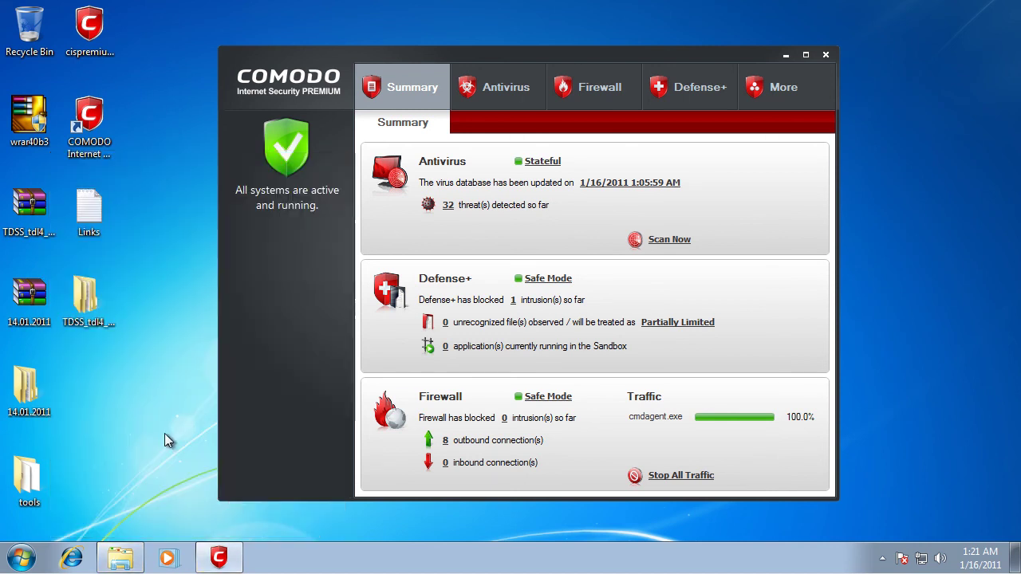
double_click(35, 394)
double_click(444, 153)
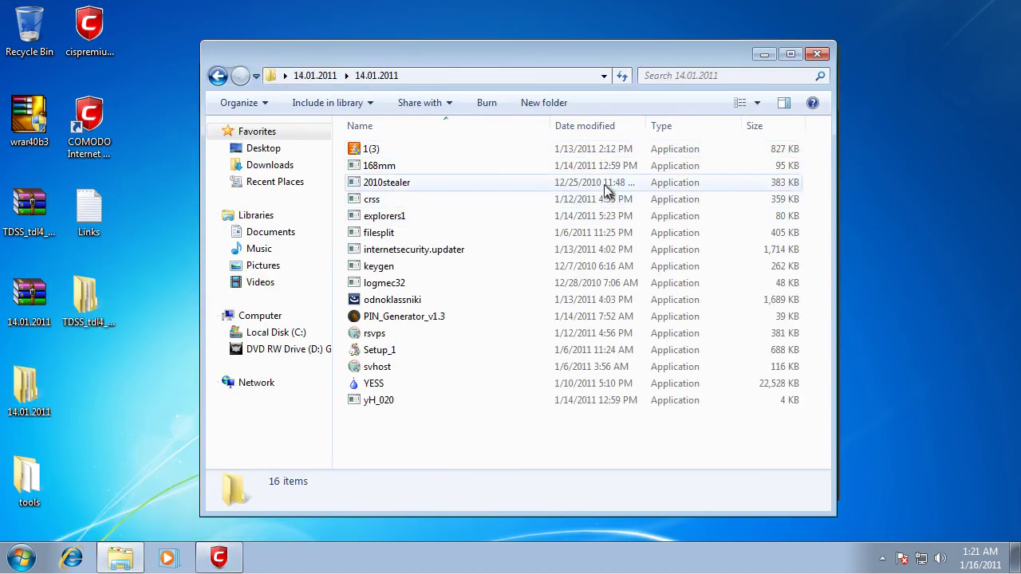
Step: Close COMODO to the tray, review the 16 applications listed, then close the folder window
left_click_drag(732, 54, 725, 98)
left_click(825, 53)
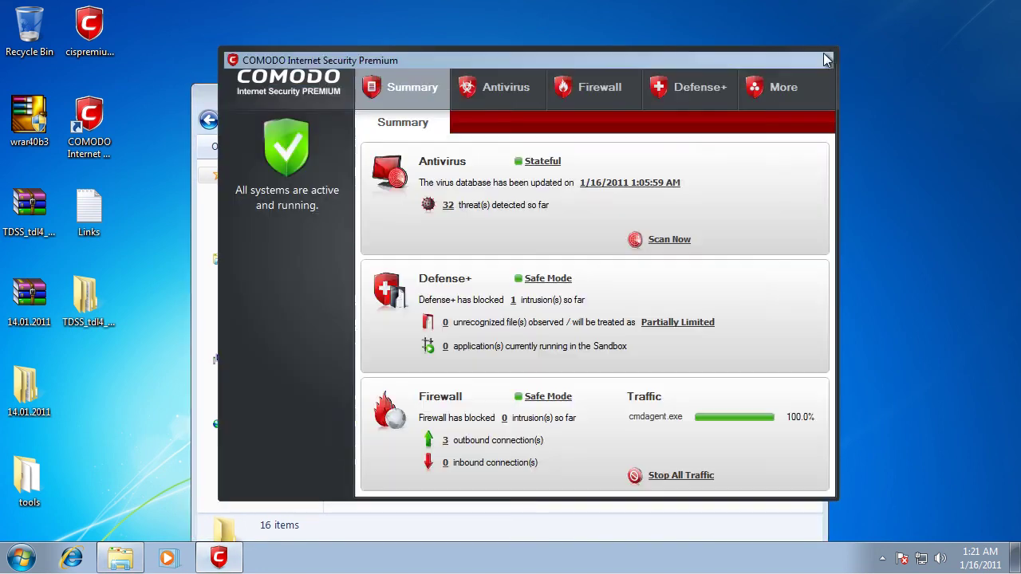
left_click_drag(598, 105, 608, 67)
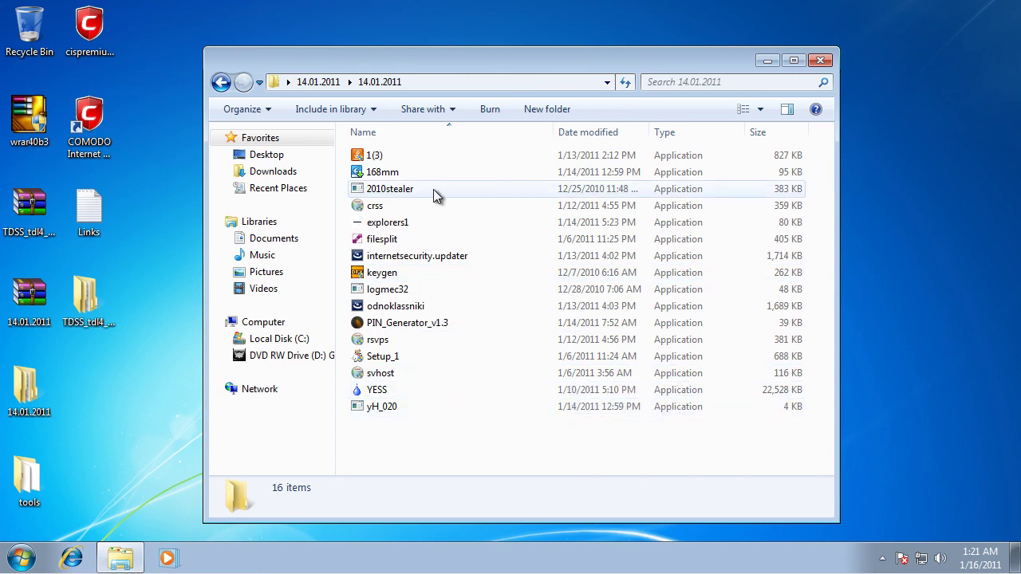
mouse_move(433, 189)
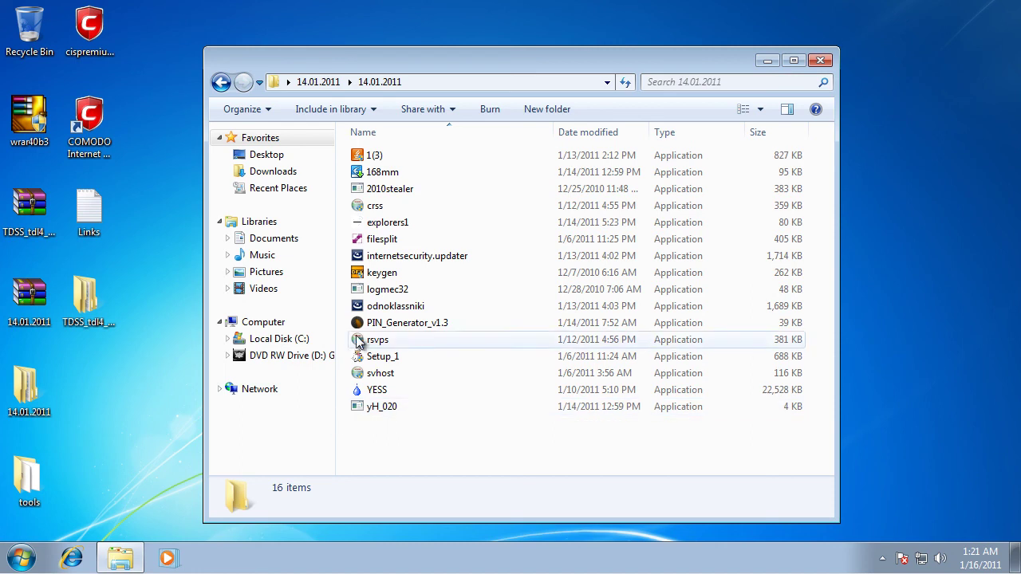
mouse_move(335, 300)
left_mouse_down()
mouse_move(373, 301)
mouse_move(335, 294)
left_mouse_up()
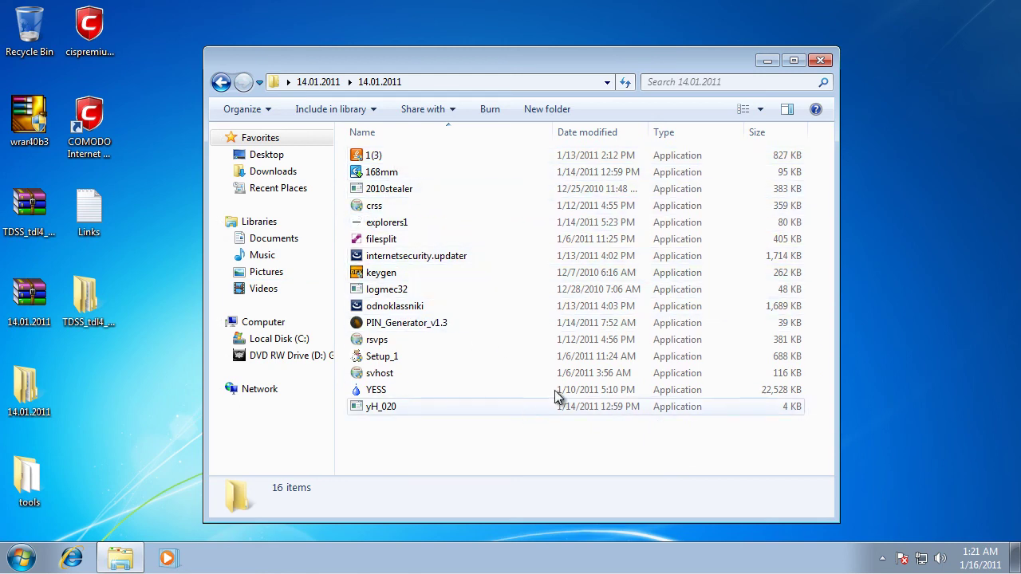
left_click(818, 60)
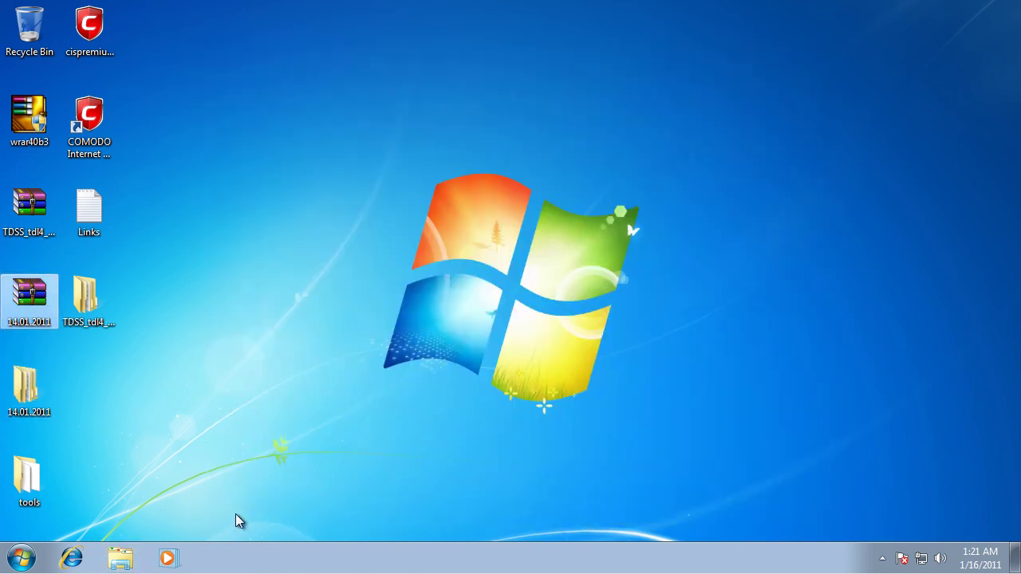
left_click_drag(176, 525, 125, 192)
double_click(47, 394)
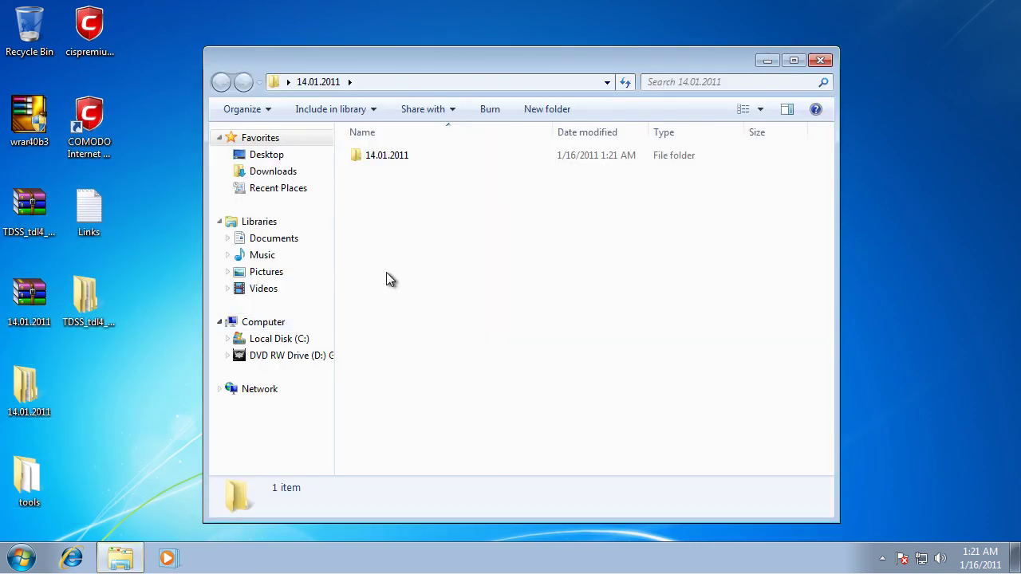
left_click(406, 156)
double_click(406, 155)
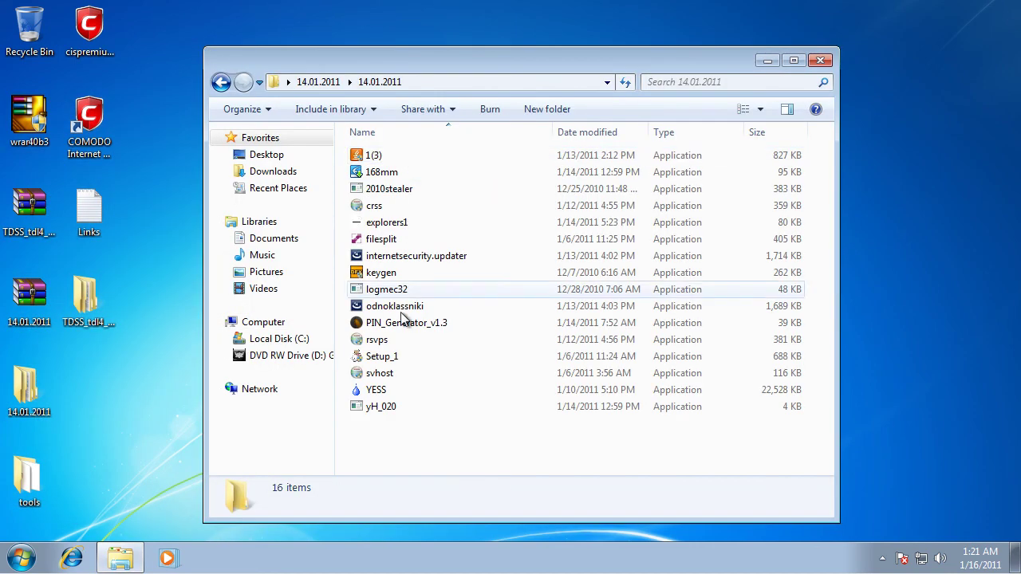
left_click(819, 62)
left_click_drag(267, 156, 682, 438)
left_click_drag(358, 159, 695, 499)
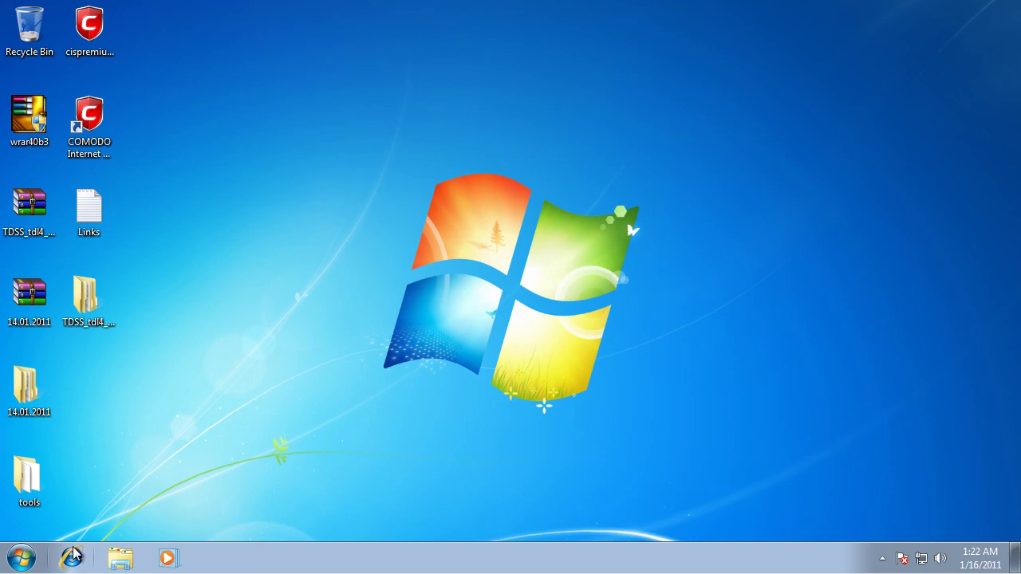